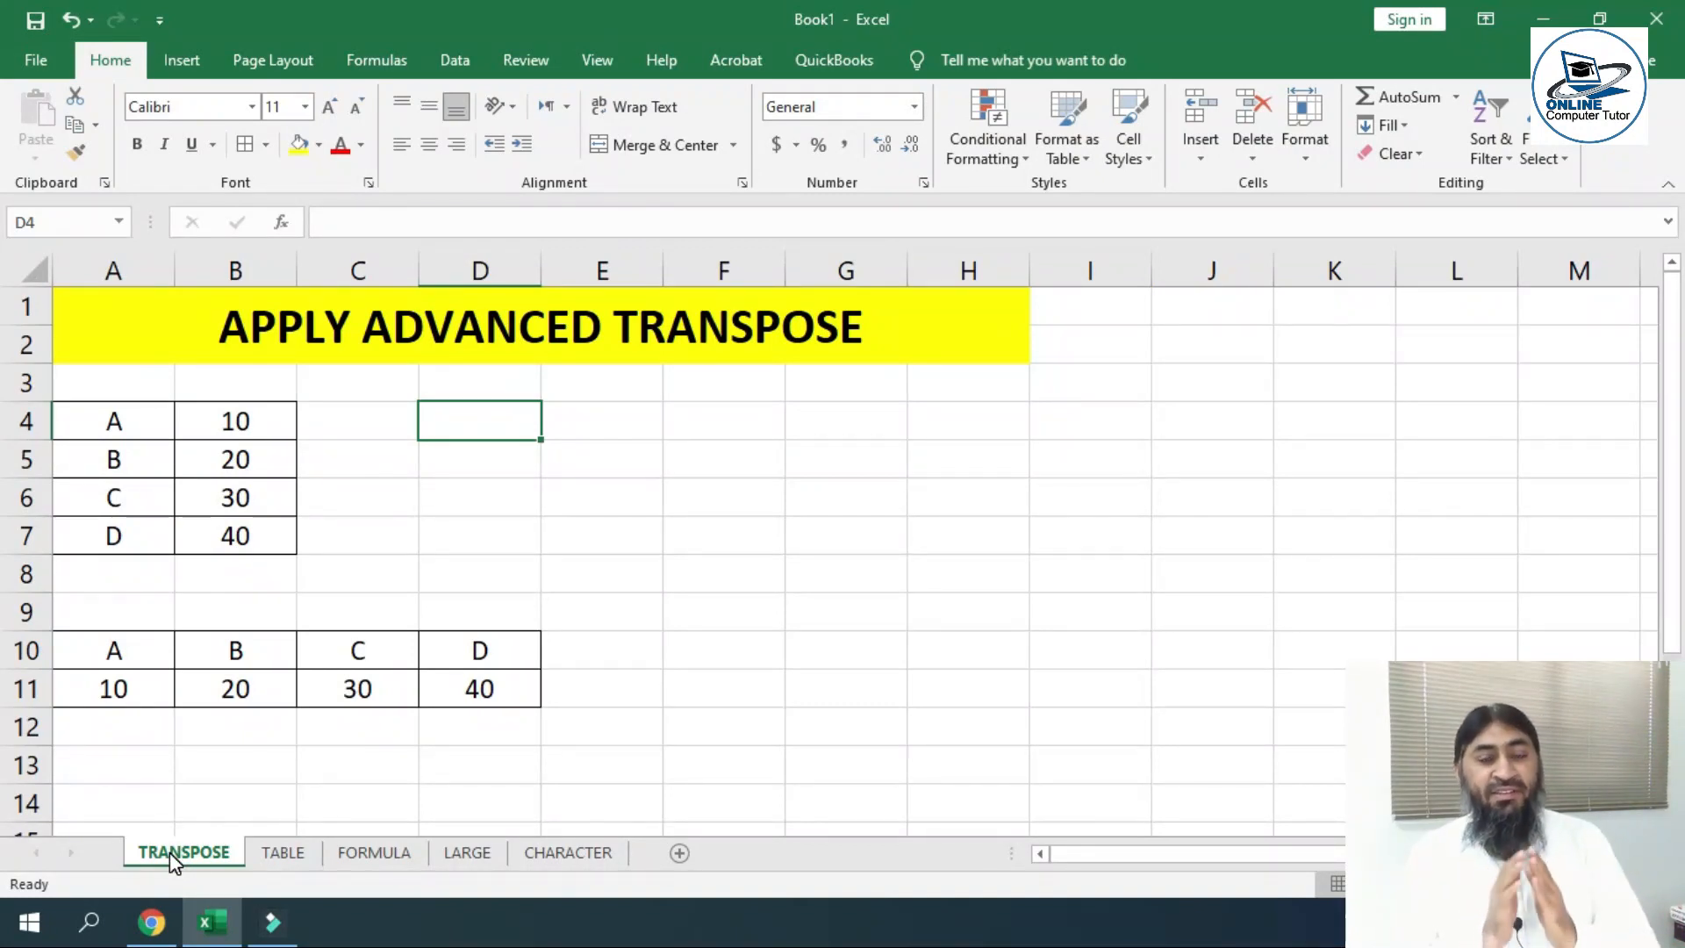
left_click(836, 470)
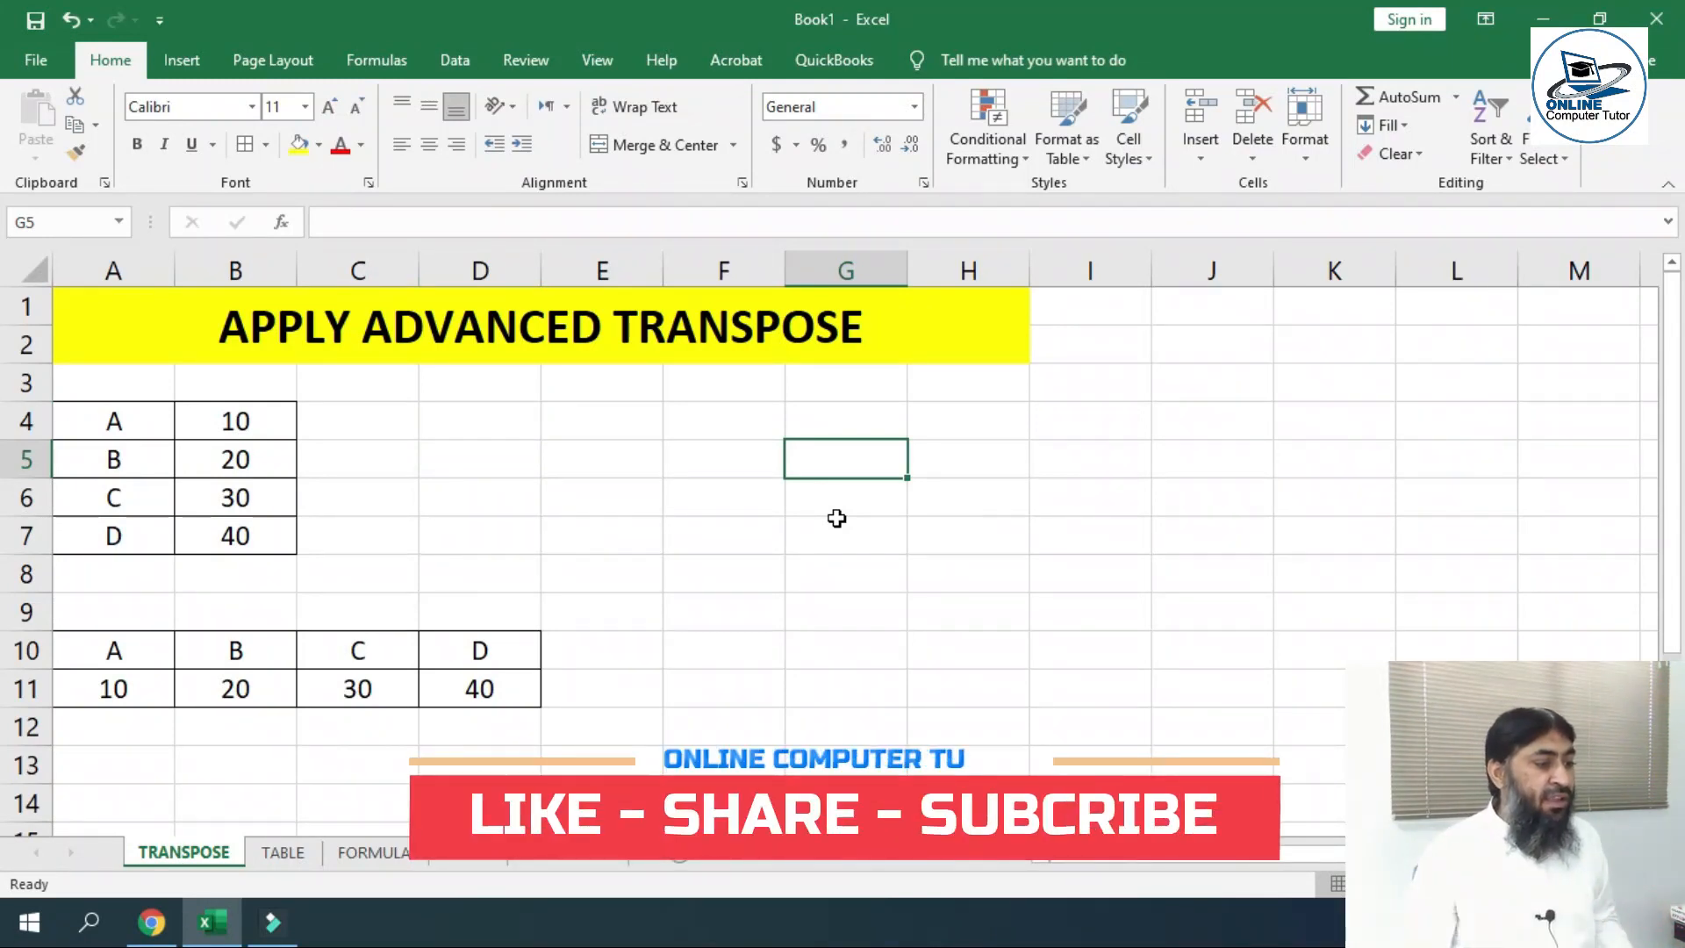
left_click_drag(105, 421, 216, 542)
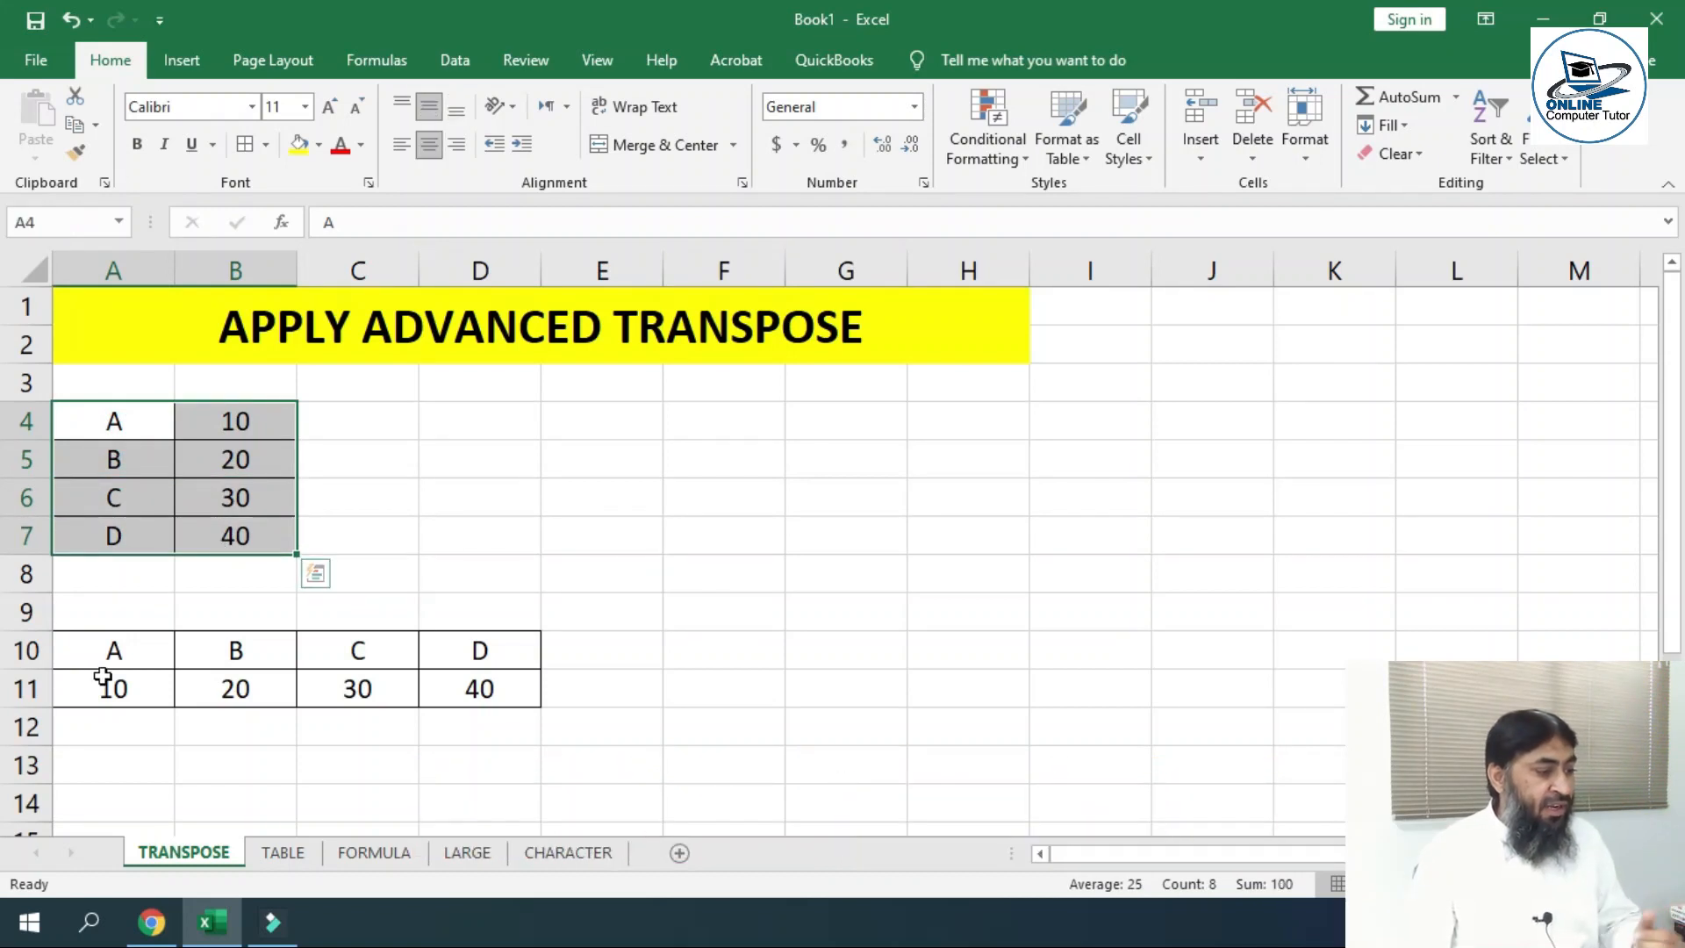
left_click(95, 639)
left_click_drag(104, 660, 466, 688)
left_click(150, 452)
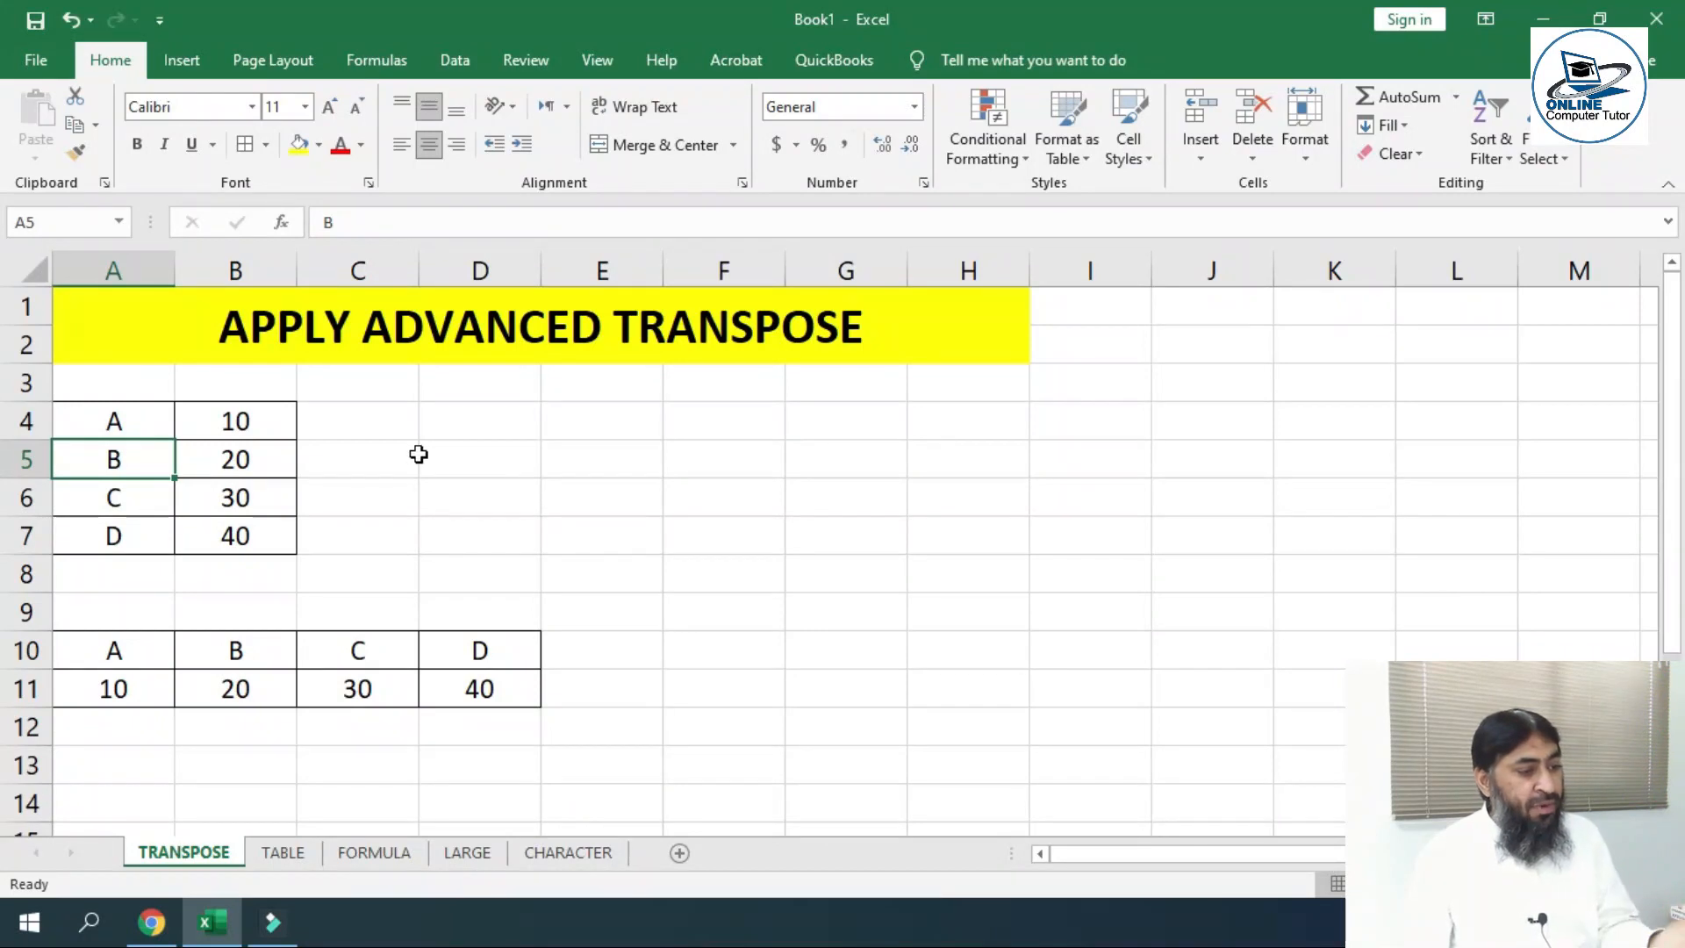
left_click_drag(117, 654, 115, 689)
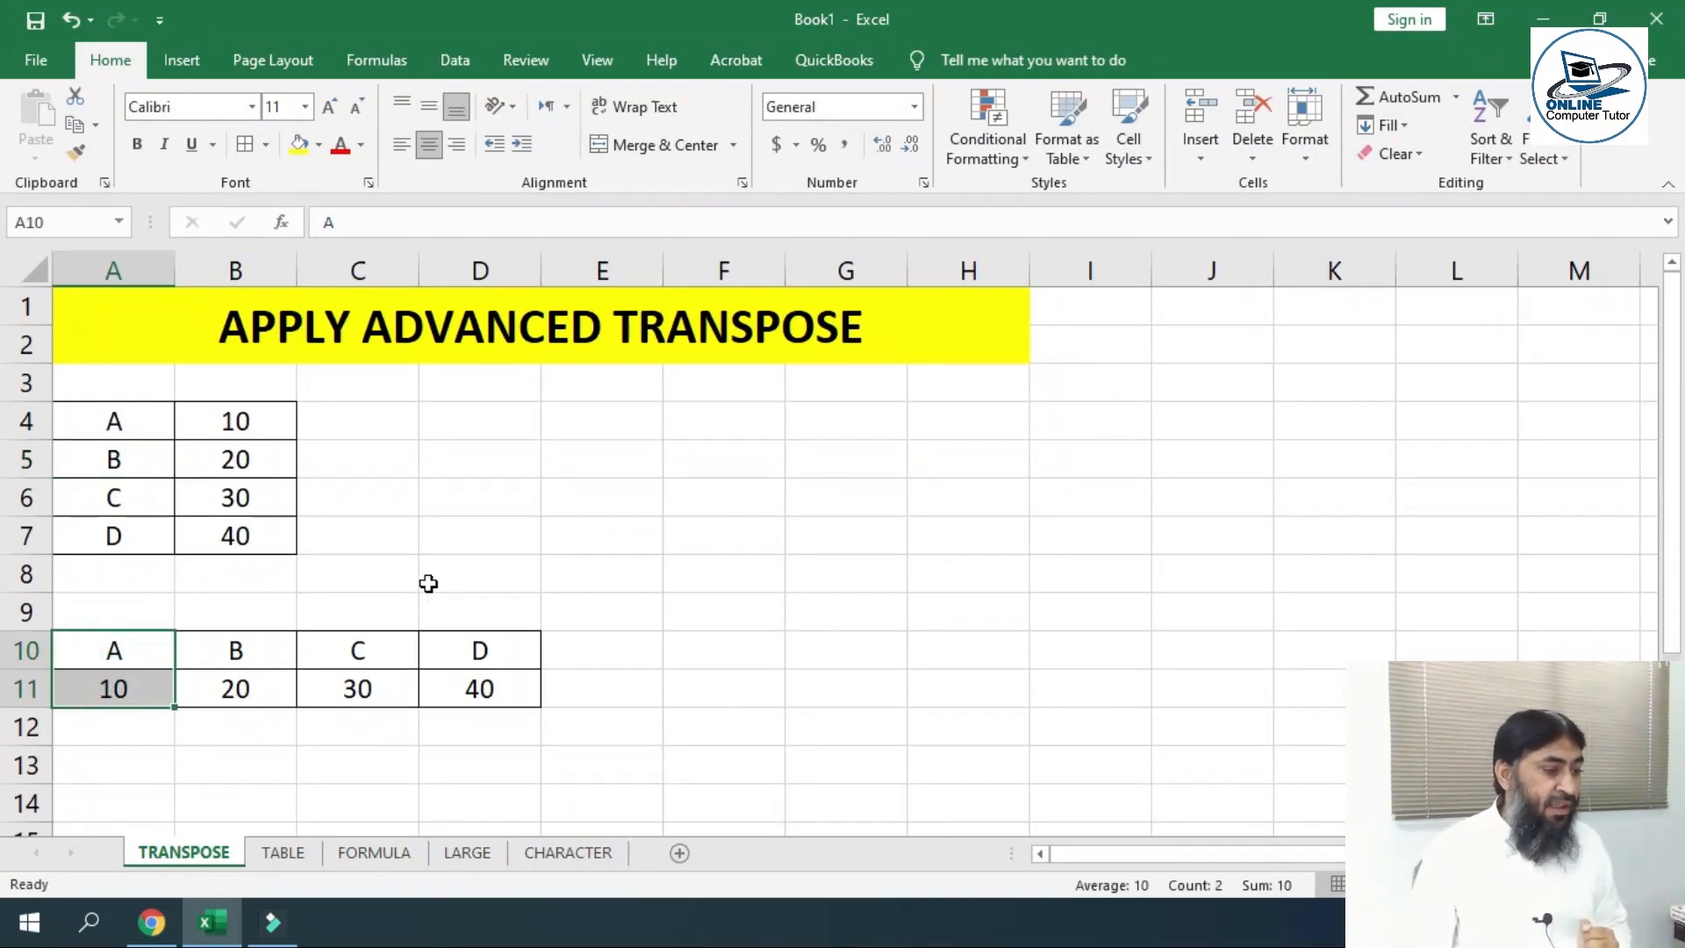
Enter the headings A, B, C and D across cells E5:H5
left_click(564, 456)
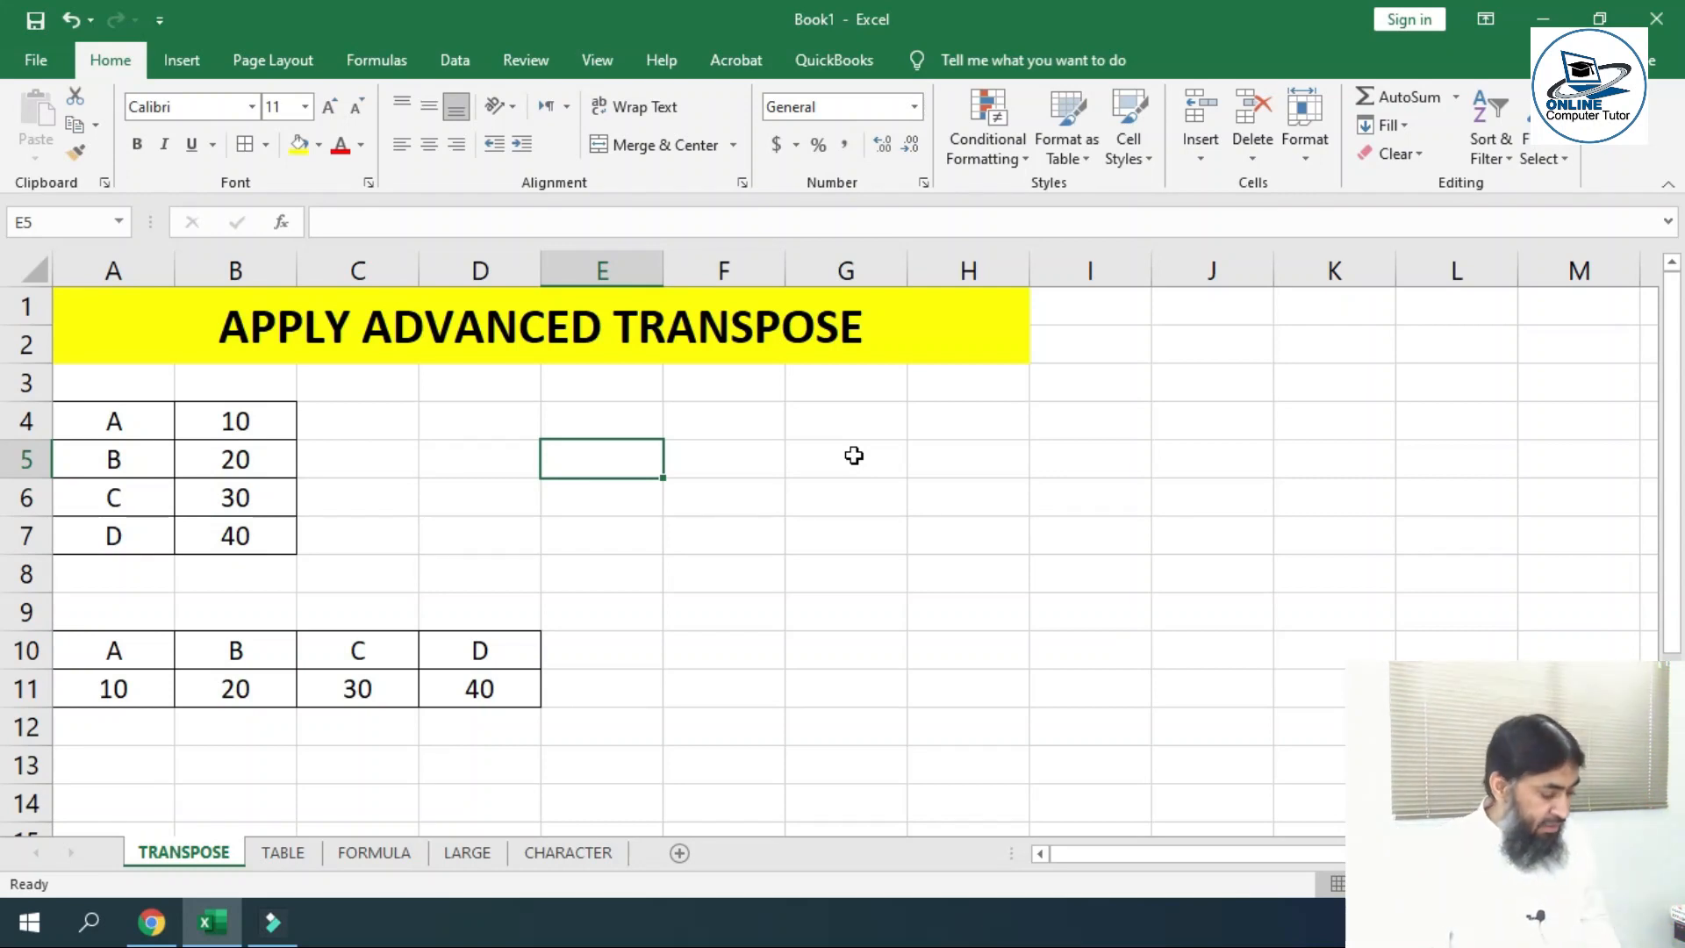
type("A")
key("Tab")
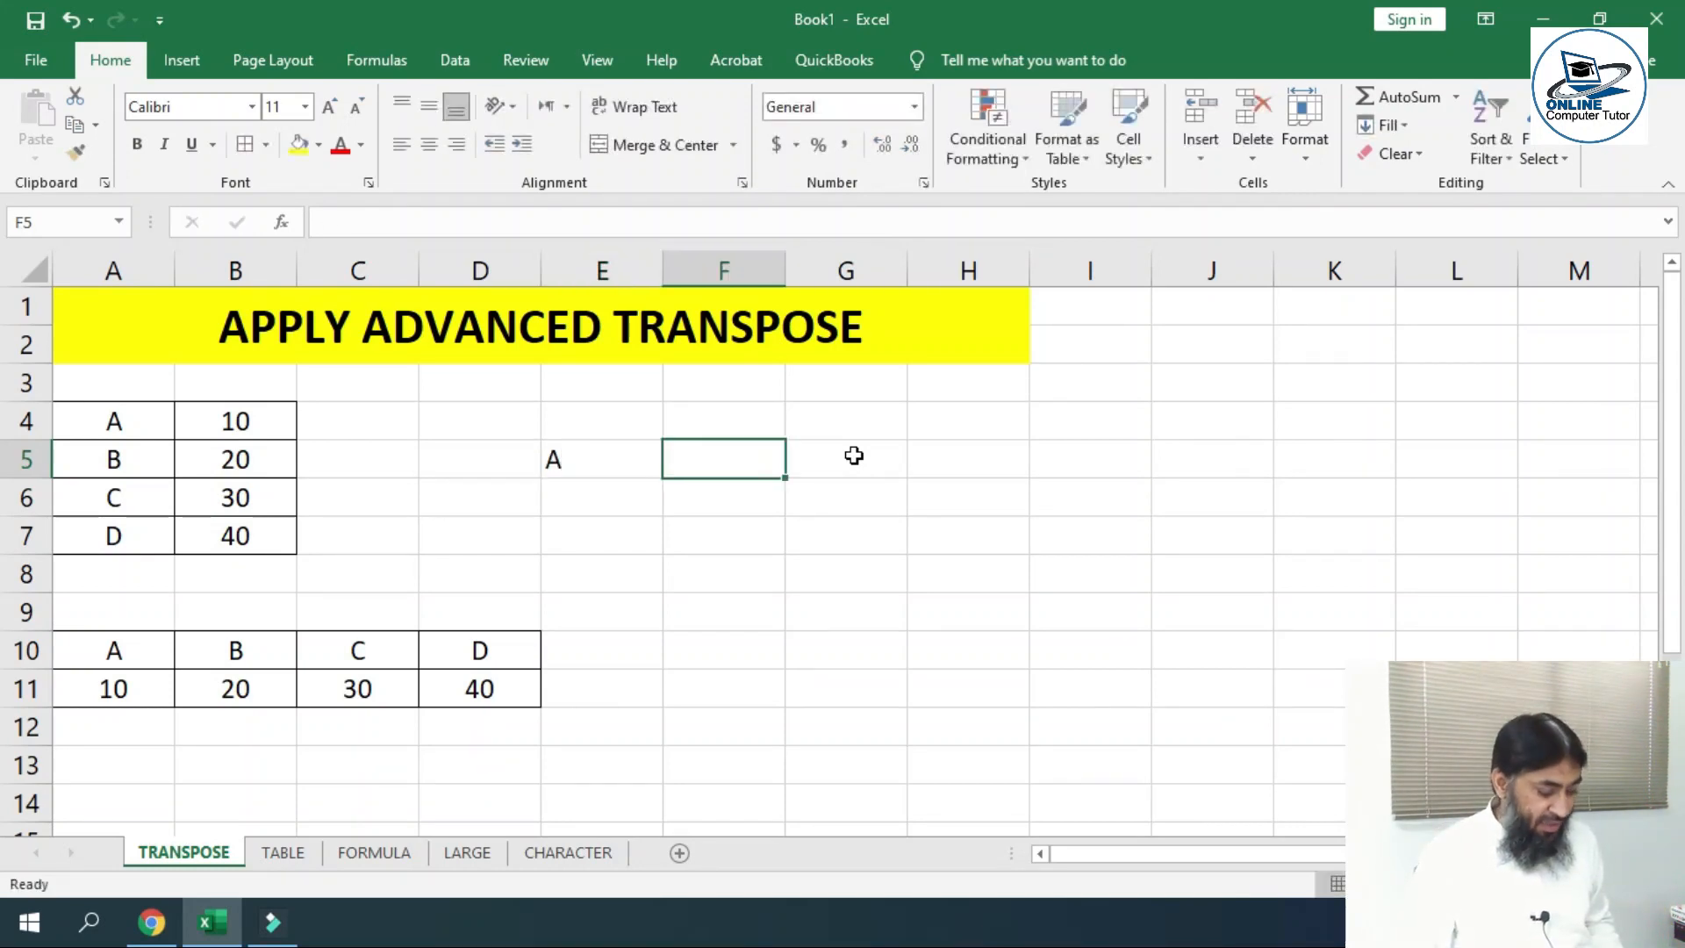
type("B")
key("Tab")
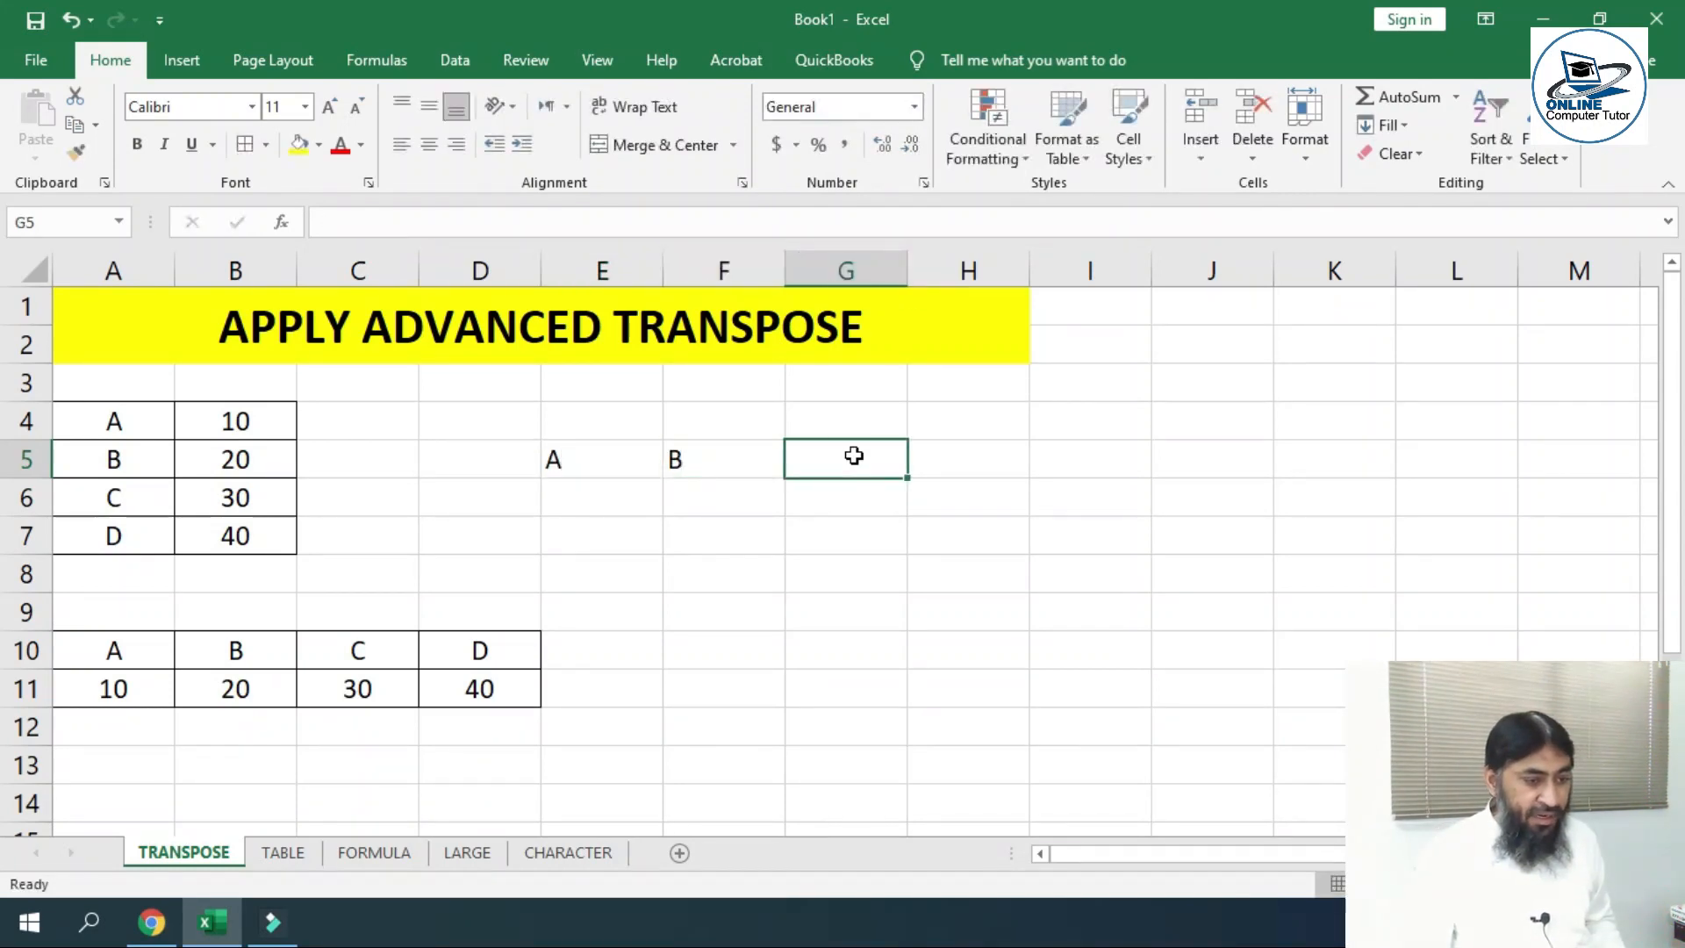
type("C")
key("Tab")
type("S")
key("BackSpace")
type("D")
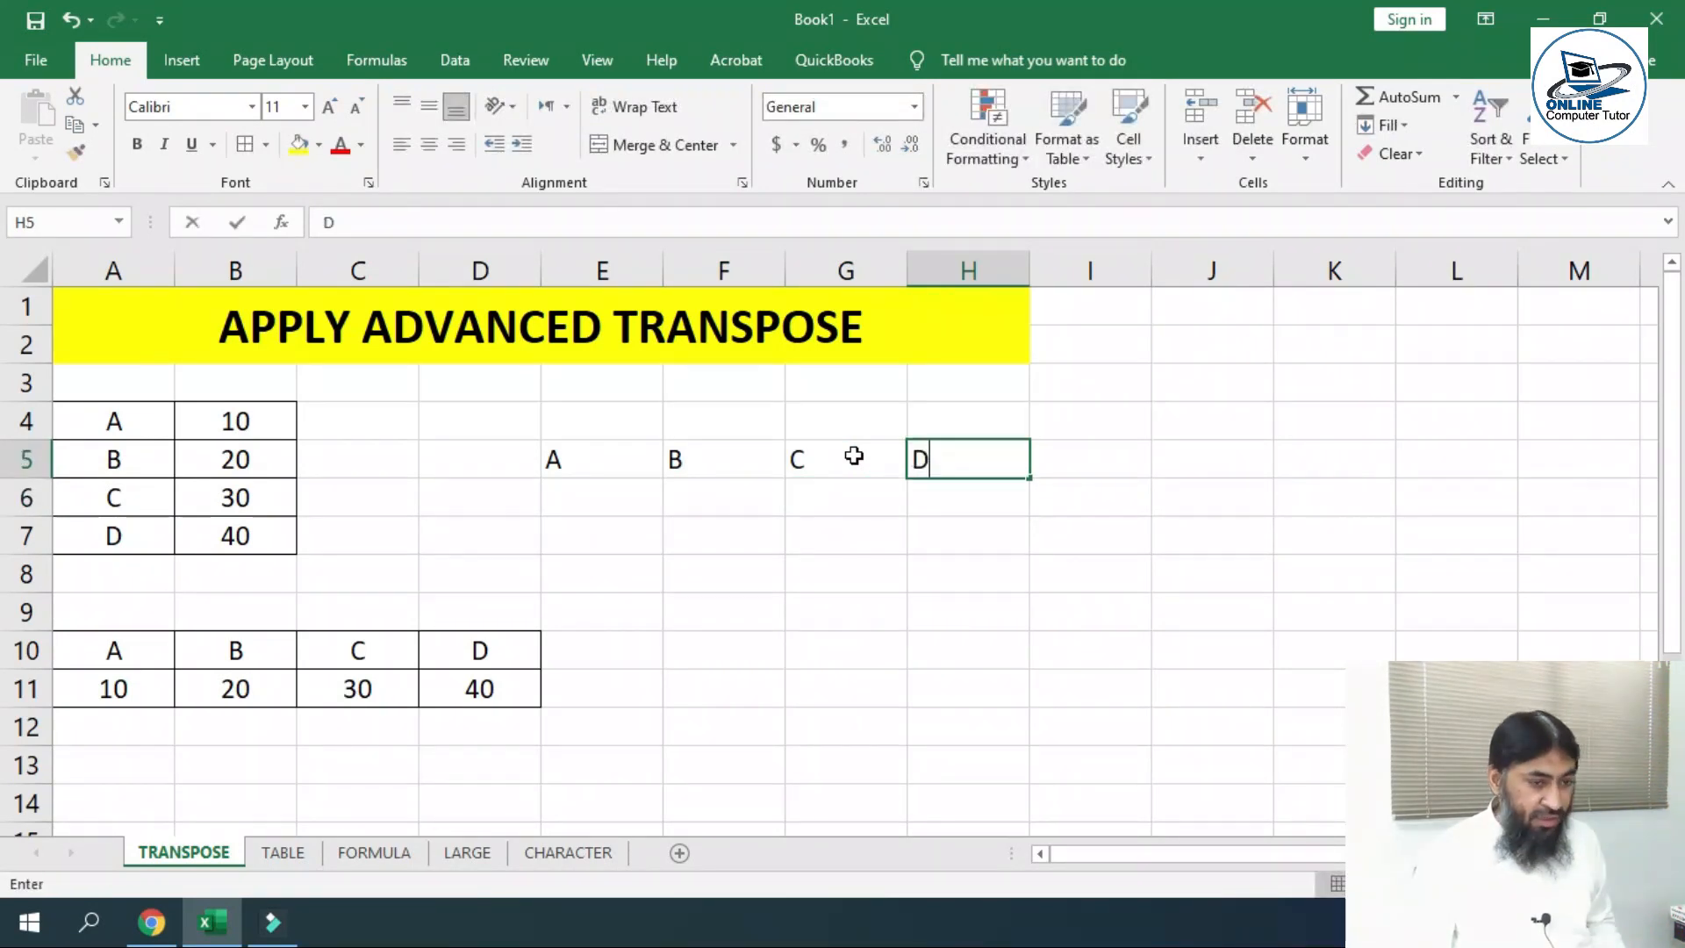
key("Return")
Enter the values 10, 20, 30 and 40 across cells E6:H6, beneath the headings
type("10")
key("Tab")
type("20")
key("Tab")
type("30")
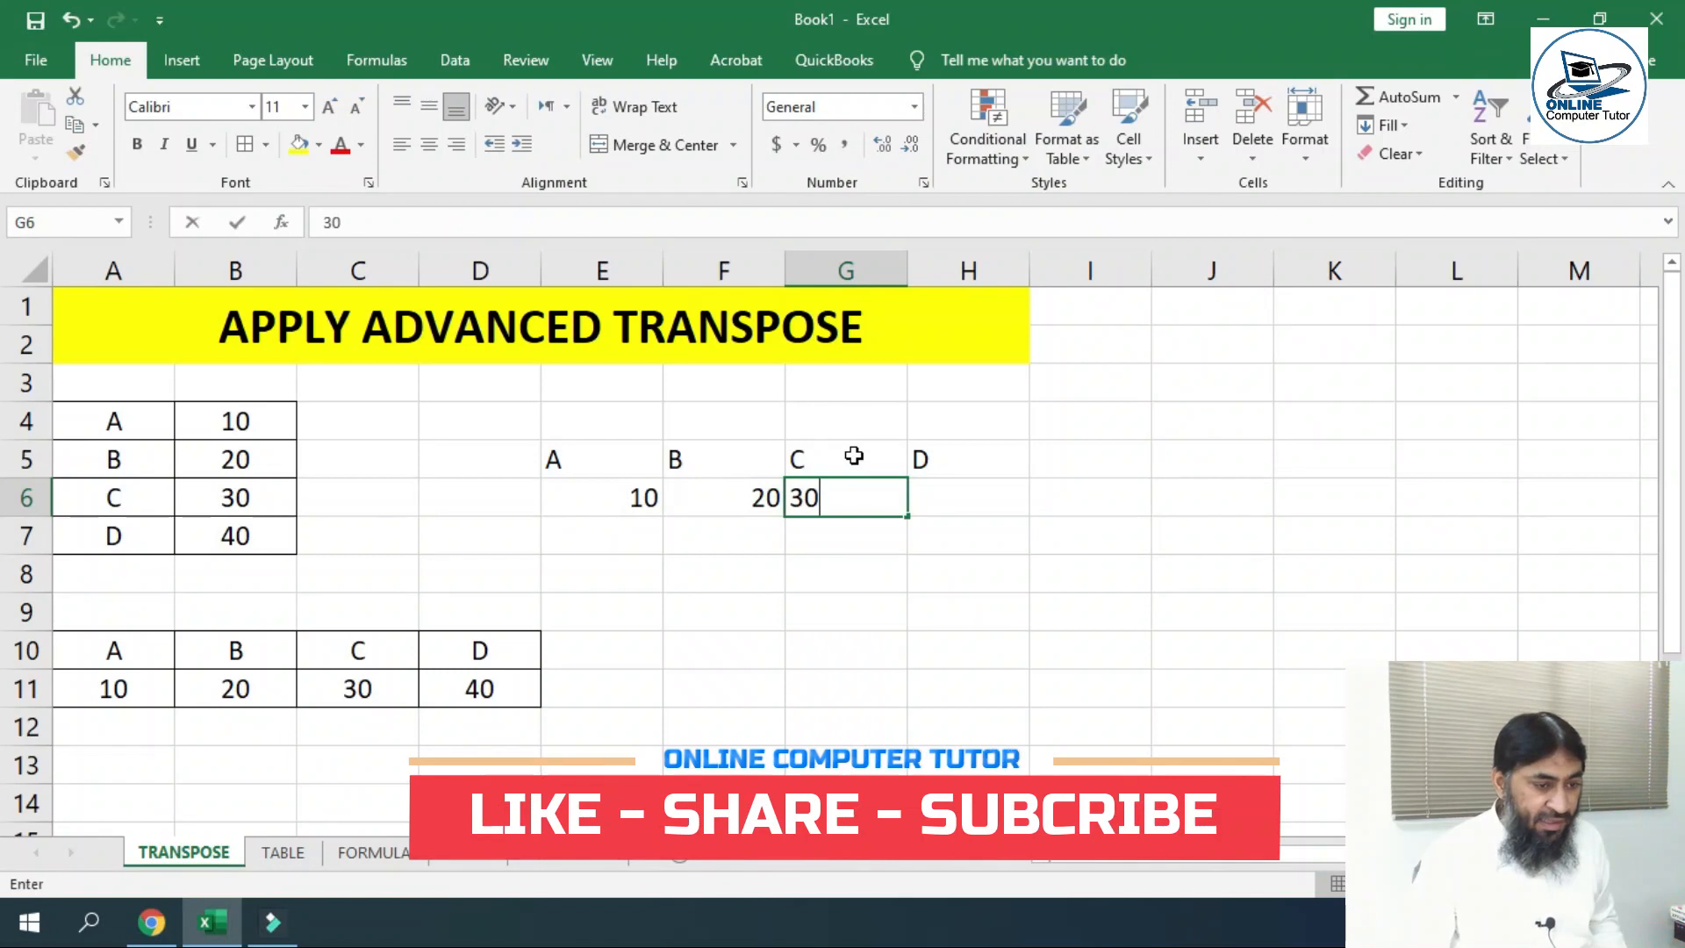
key("Tab")
type("40")
key("Tab")
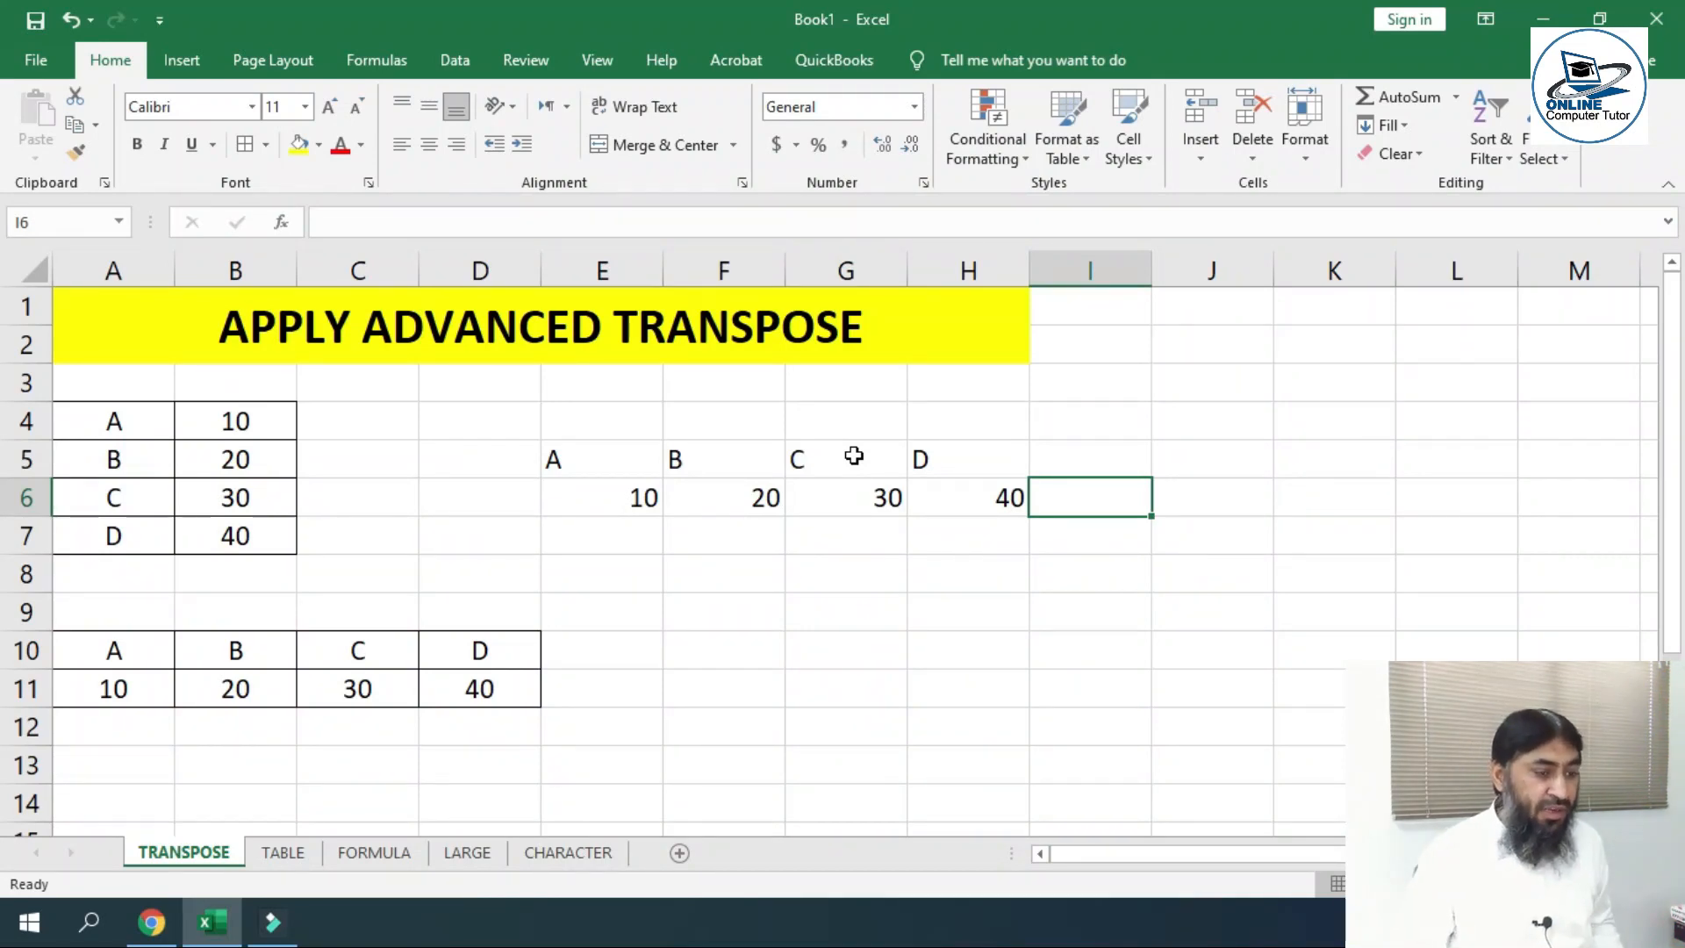
Delete the manually entered headings and values from E5:H6
key("Left")
key("Left")
key("Left")
key("Left")
key("Up")
key("shift+Right")
key("shift+Right")
key("shift+Right")
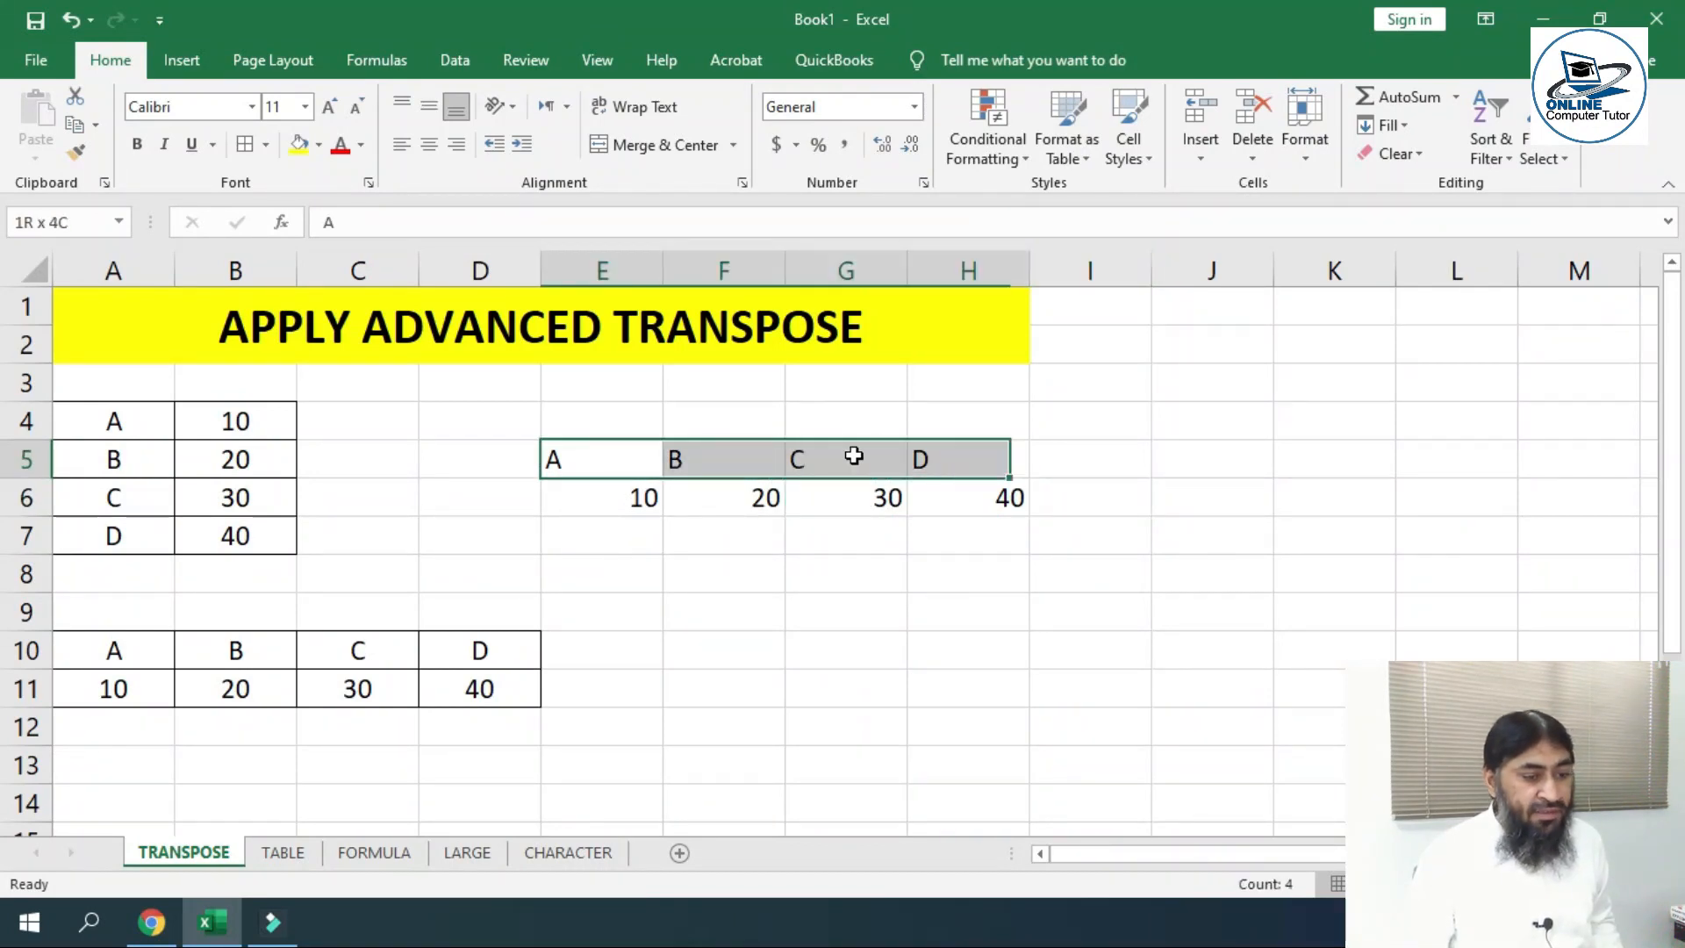
key("shift+Down")
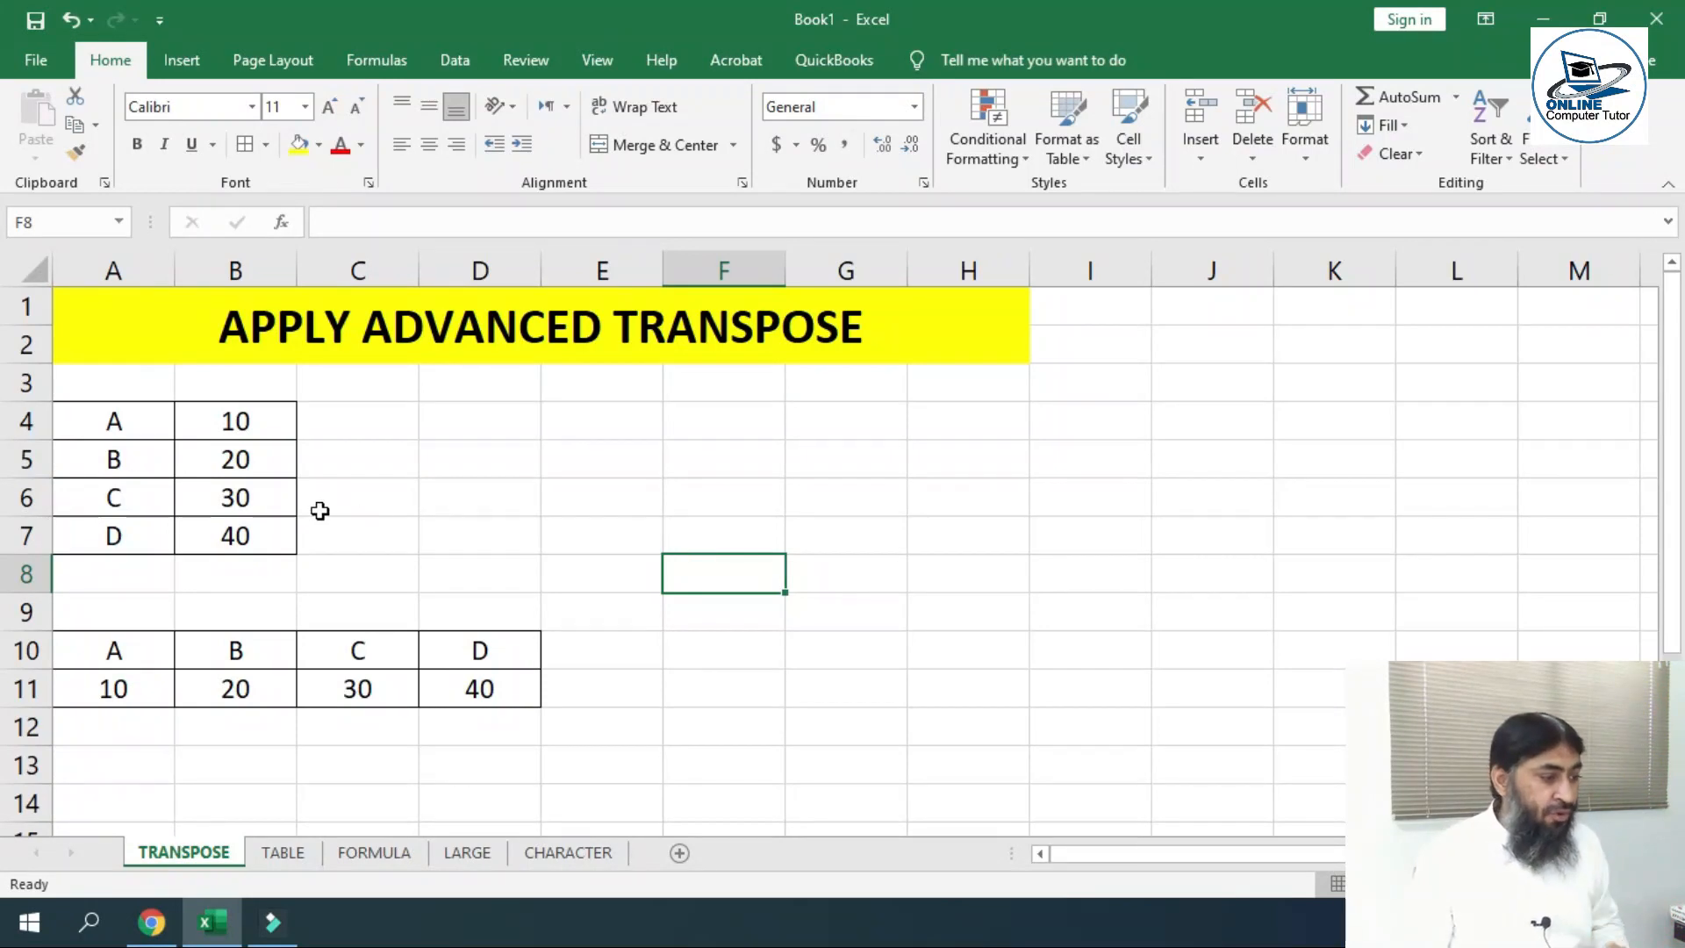
Copy the vertical table A4:B7 and paste it at D5 using Paste Special with the Transpose option
left_click_drag(91, 419, 255, 532)
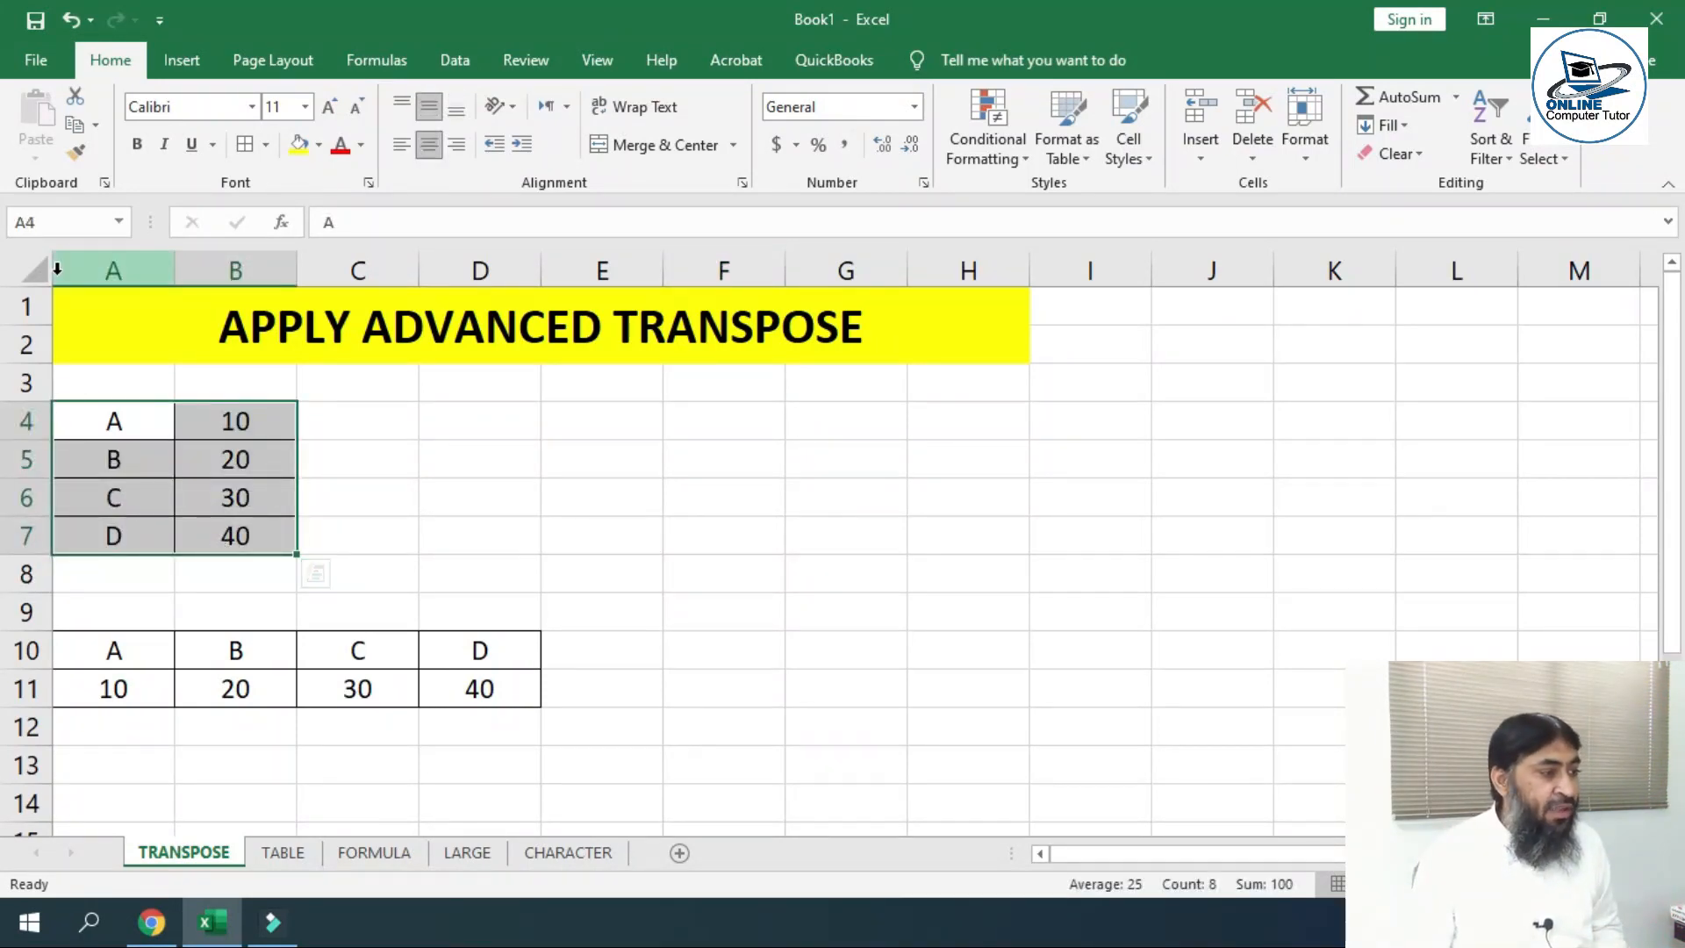
left_click(315, 573)
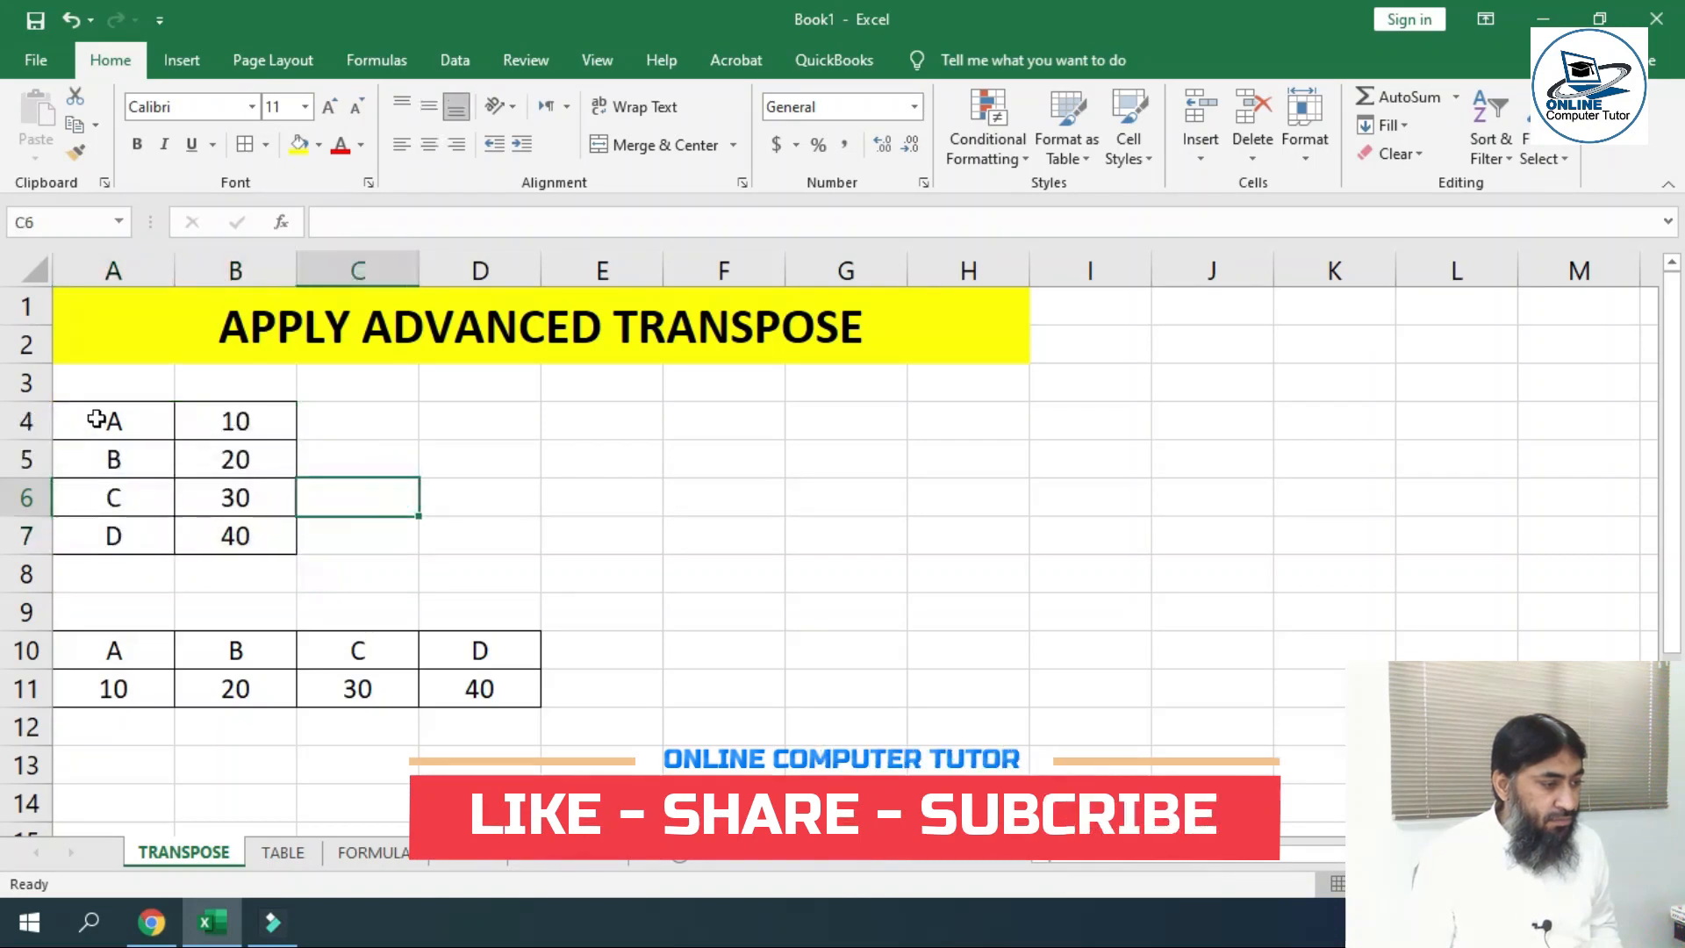
left_click_drag(102, 422, 237, 539)
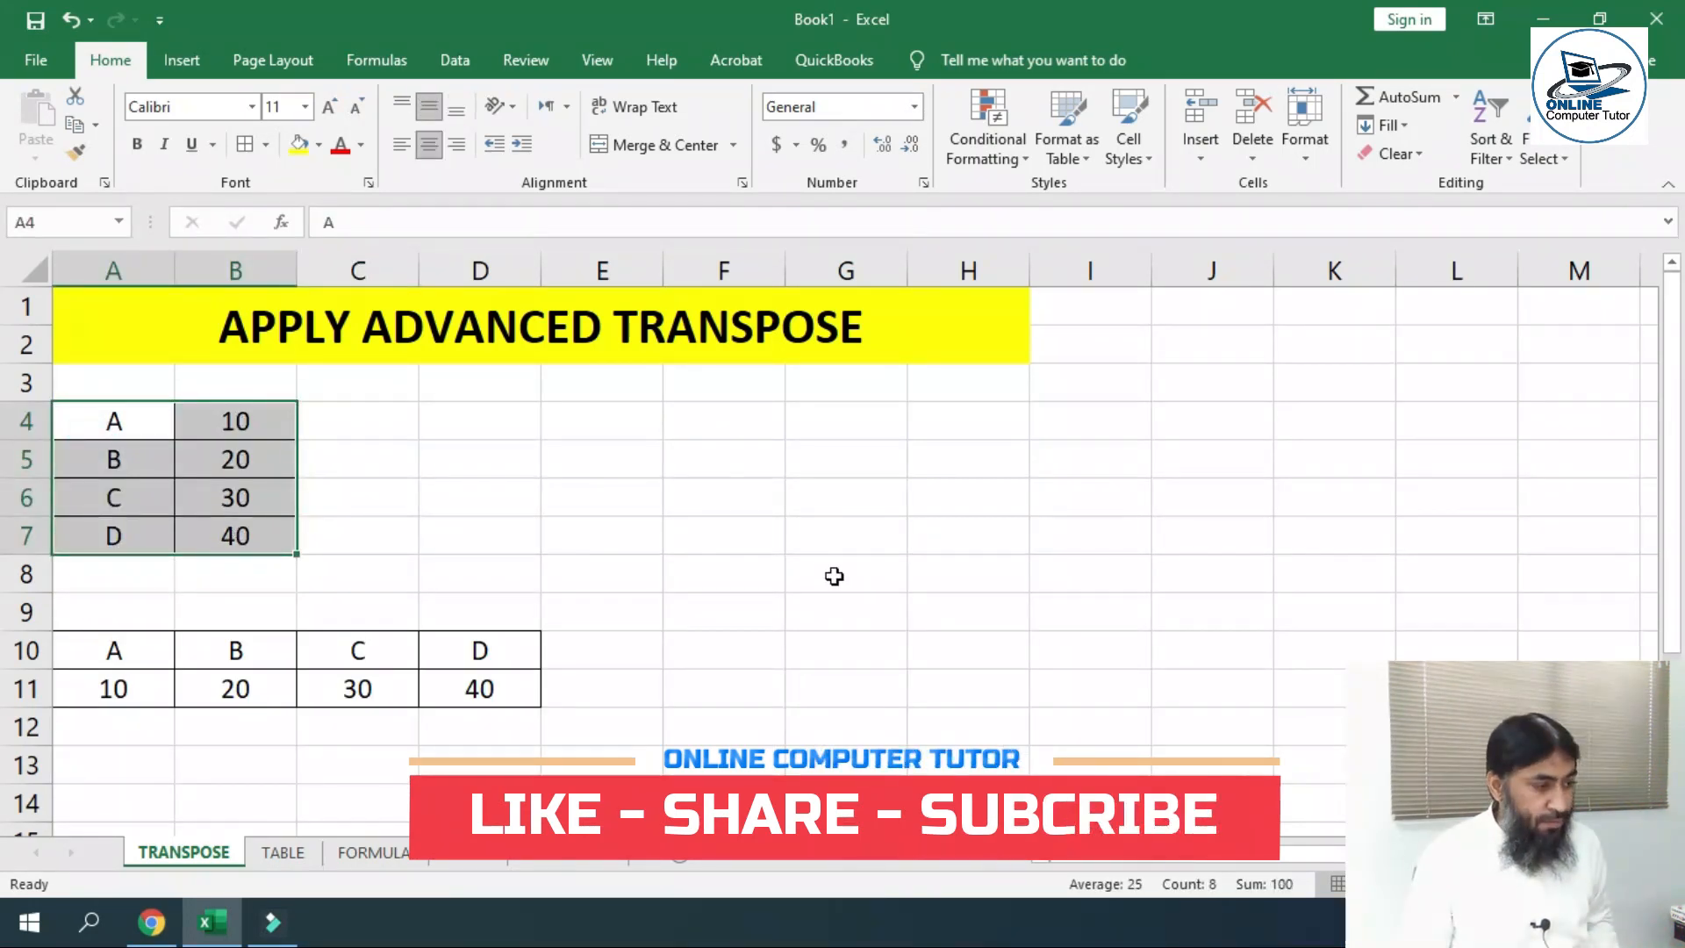
key("ctrl+c")
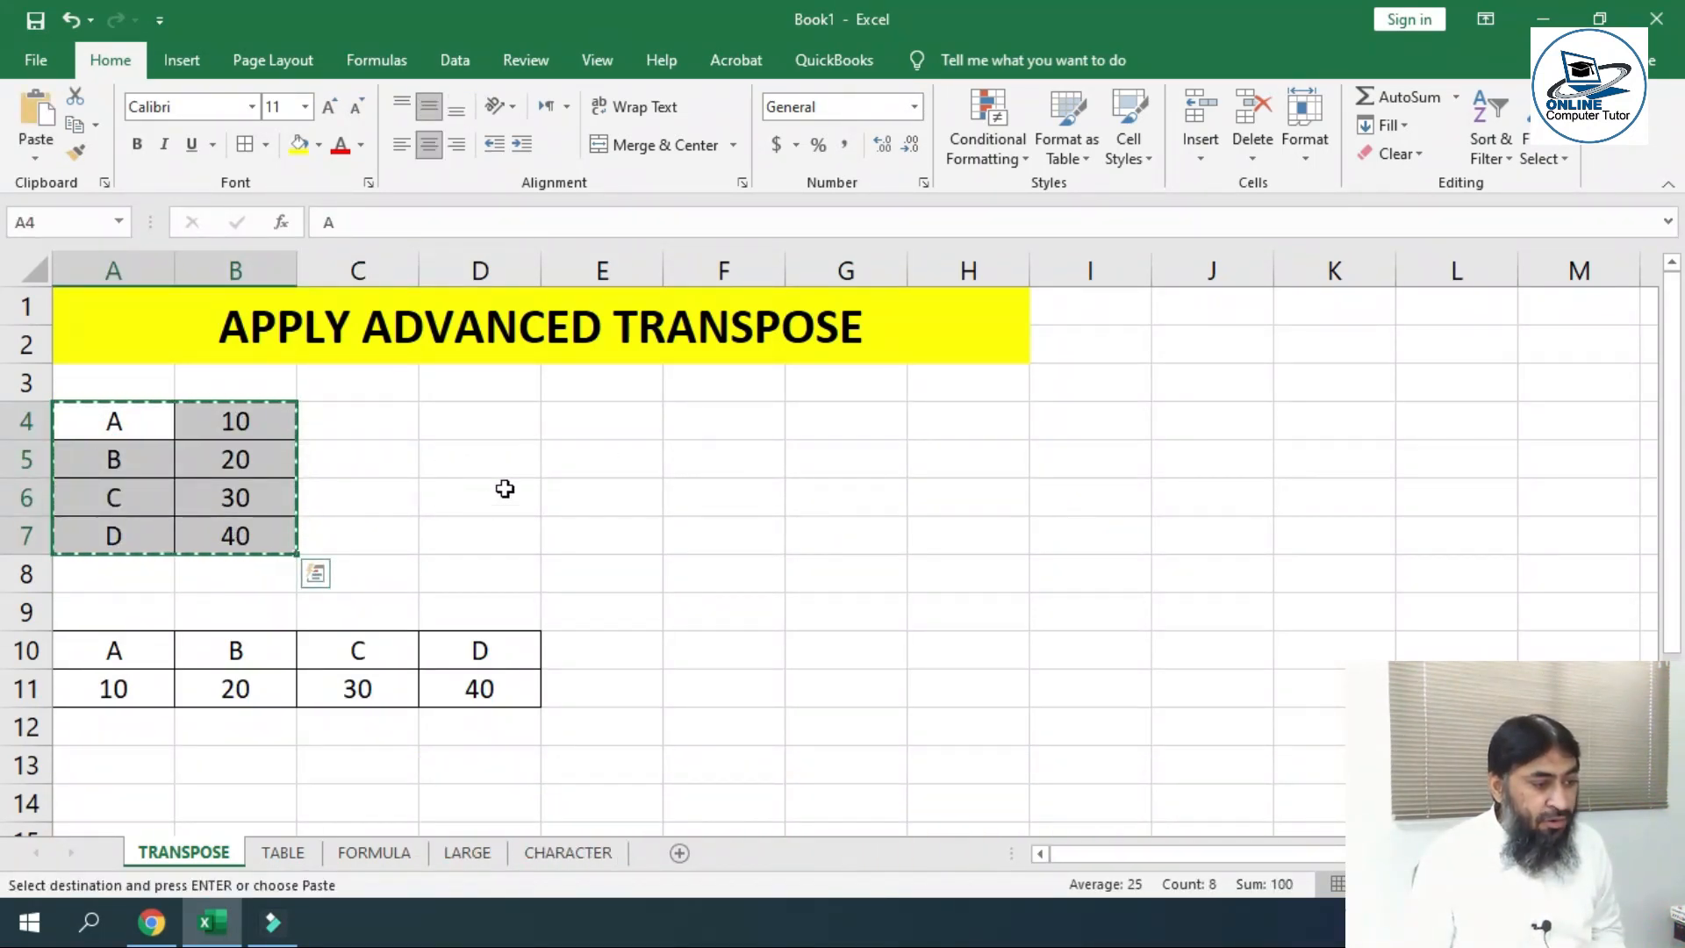
left_click(465, 456)
right_click(466, 458)
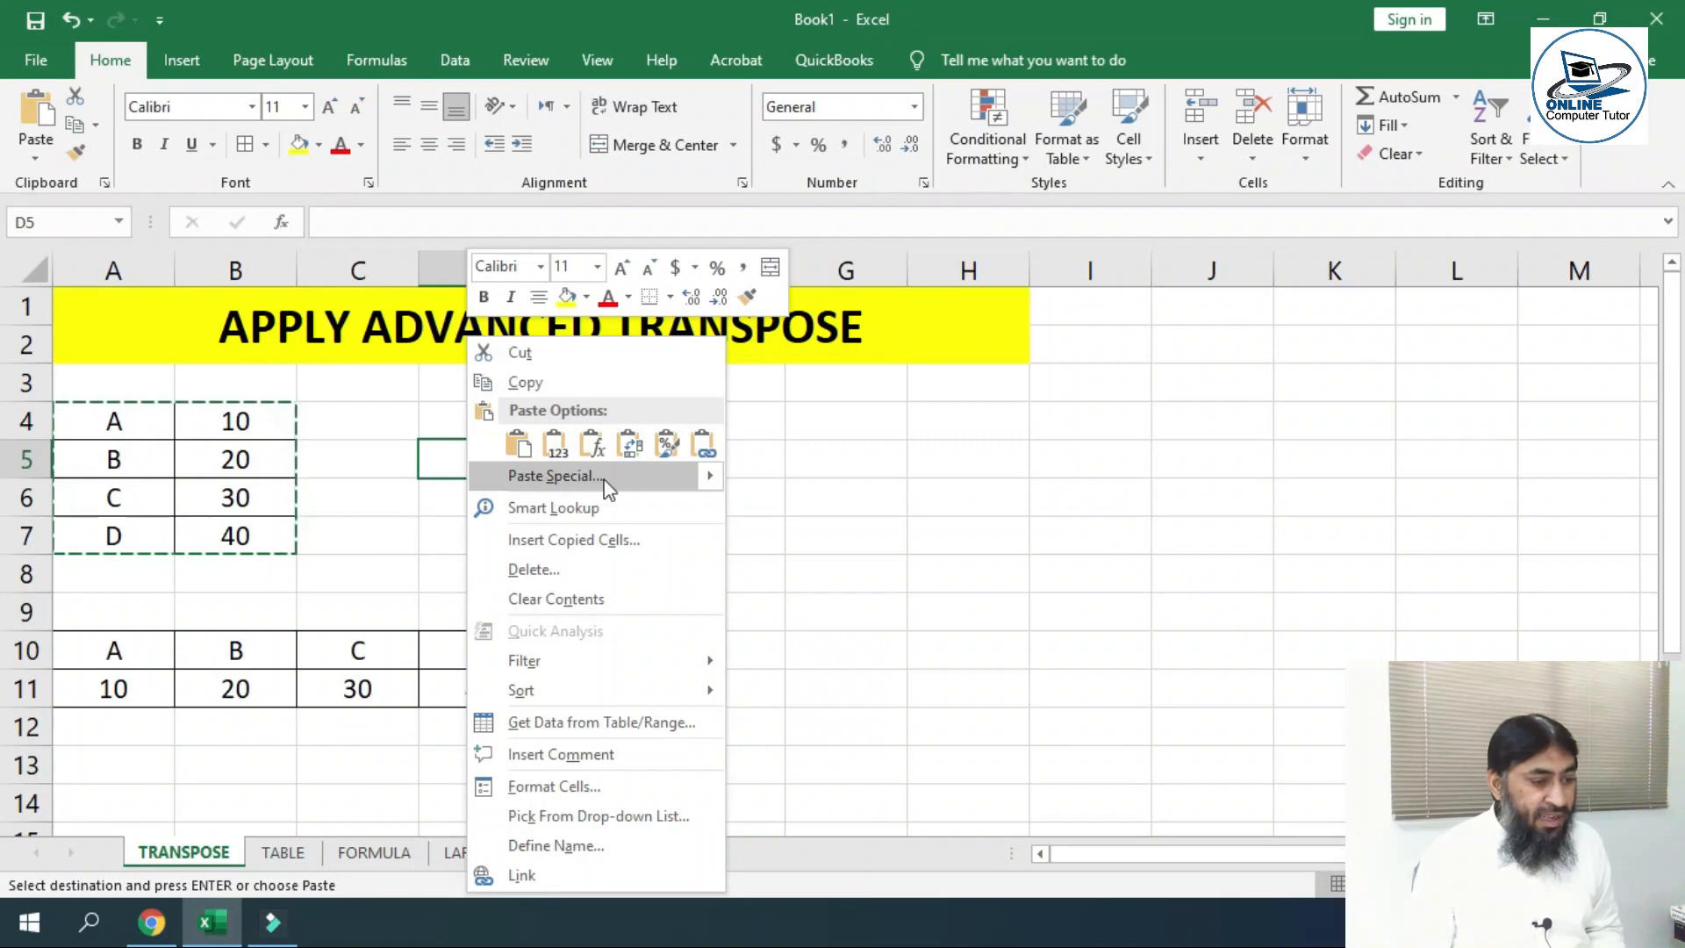
mouse_move(702, 478)
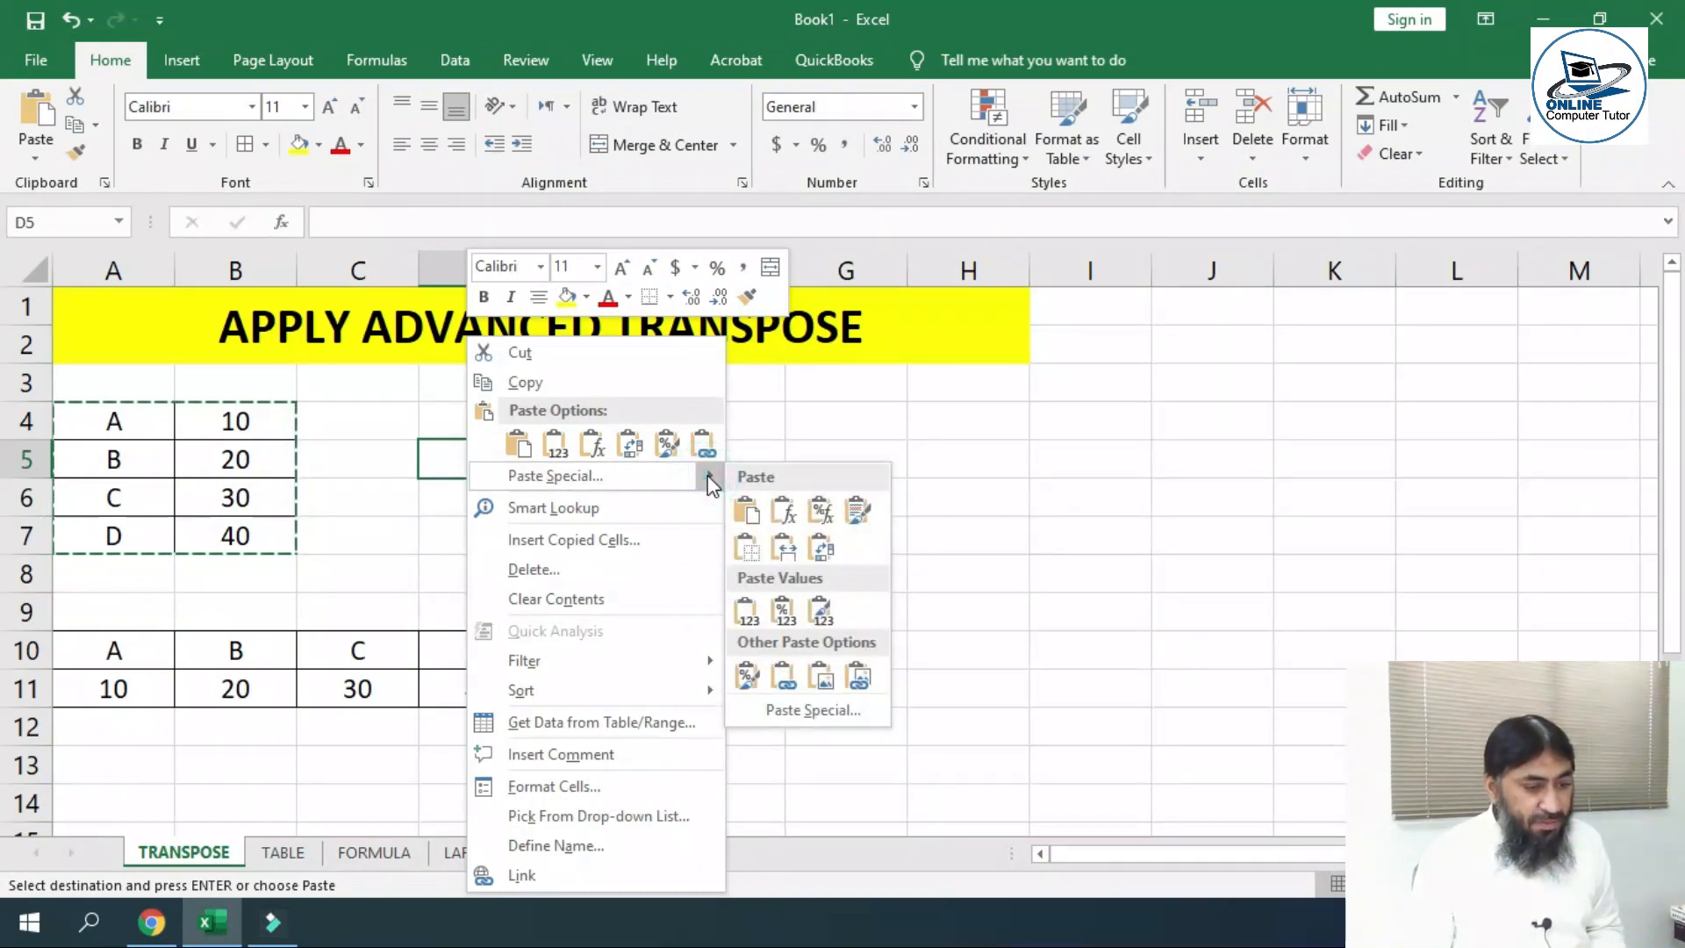
left_click(803, 710)
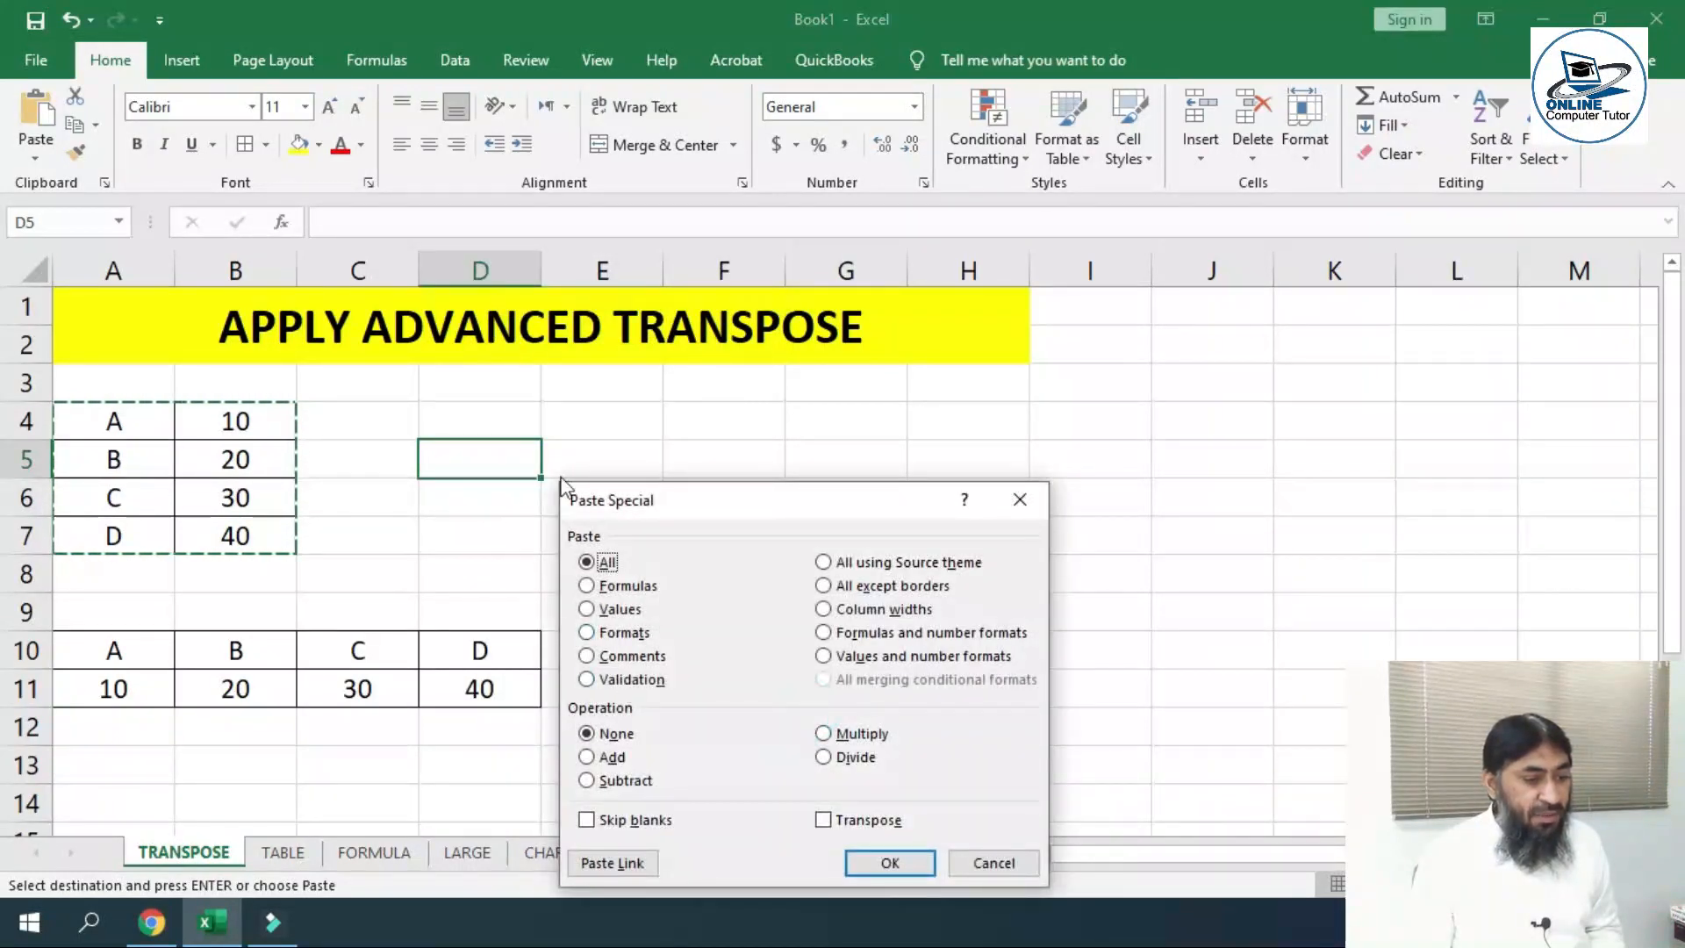
left_click_drag(750, 511, 765, 320)
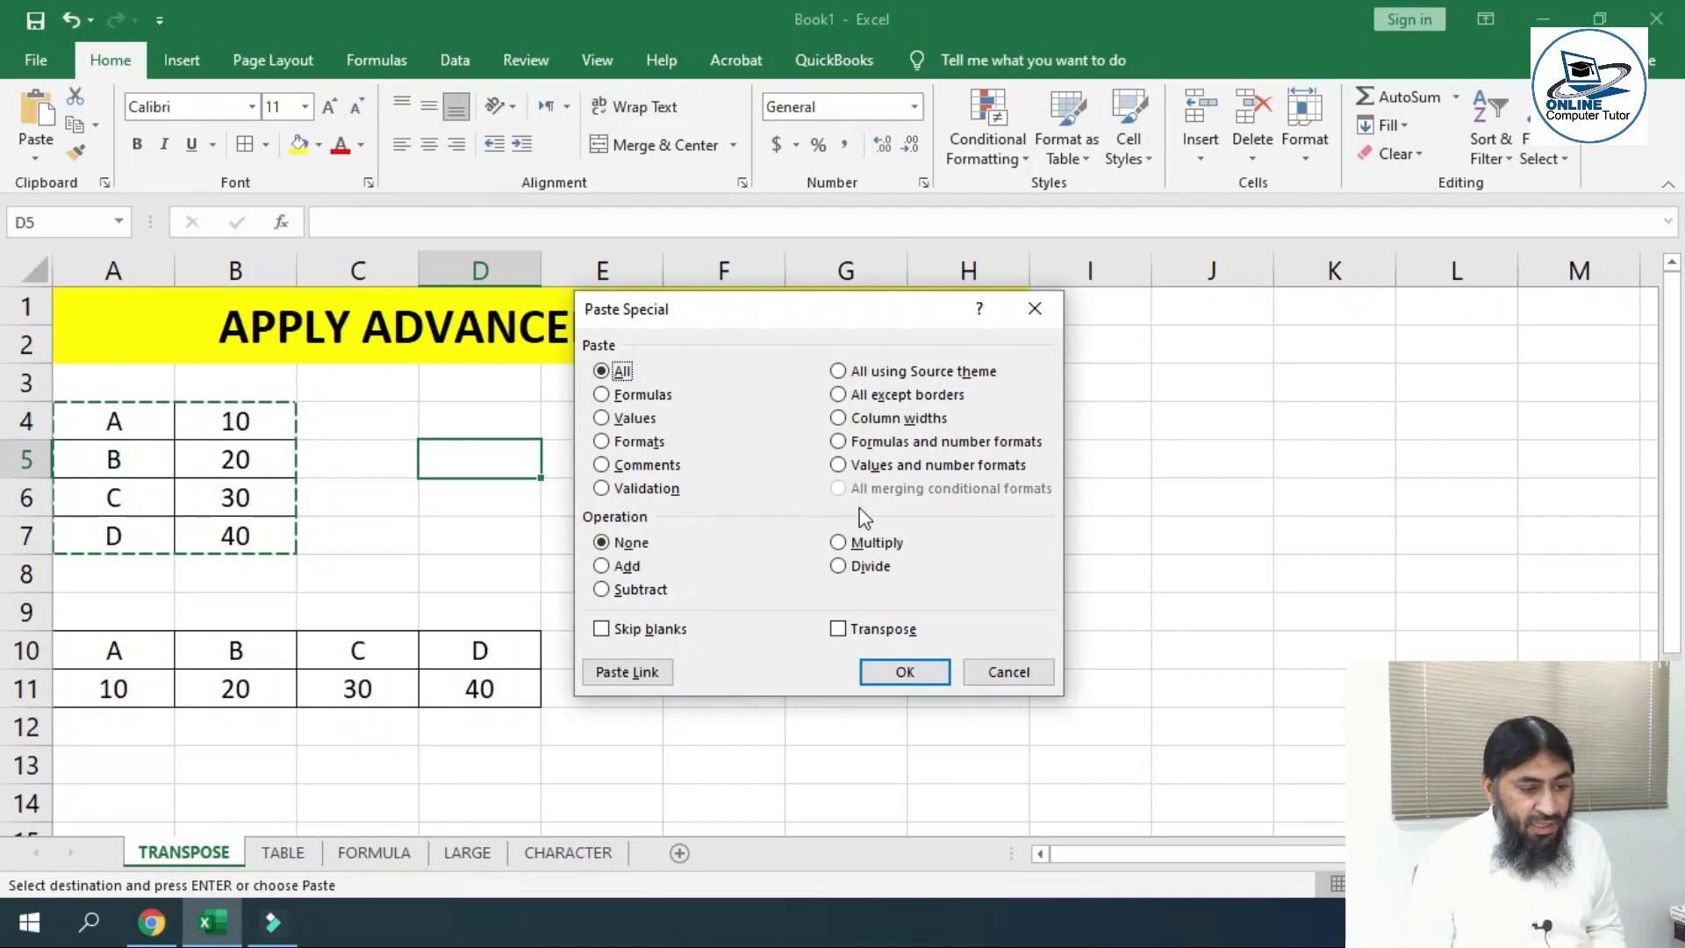
left_click(847, 632)
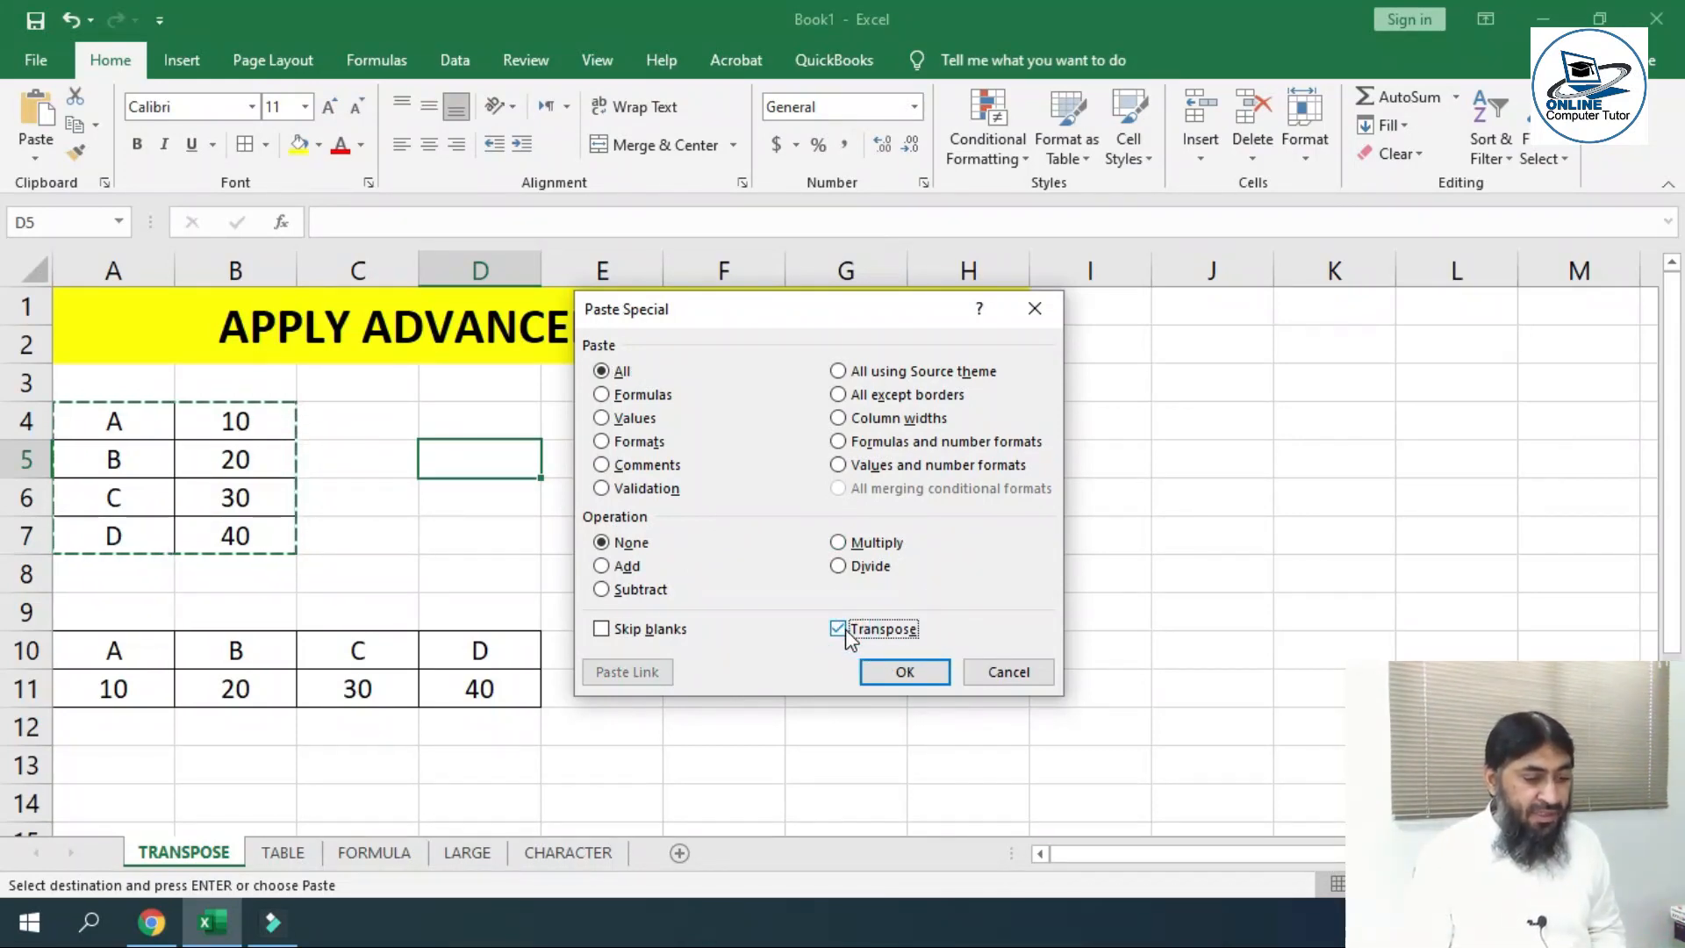
left_click(934, 681)
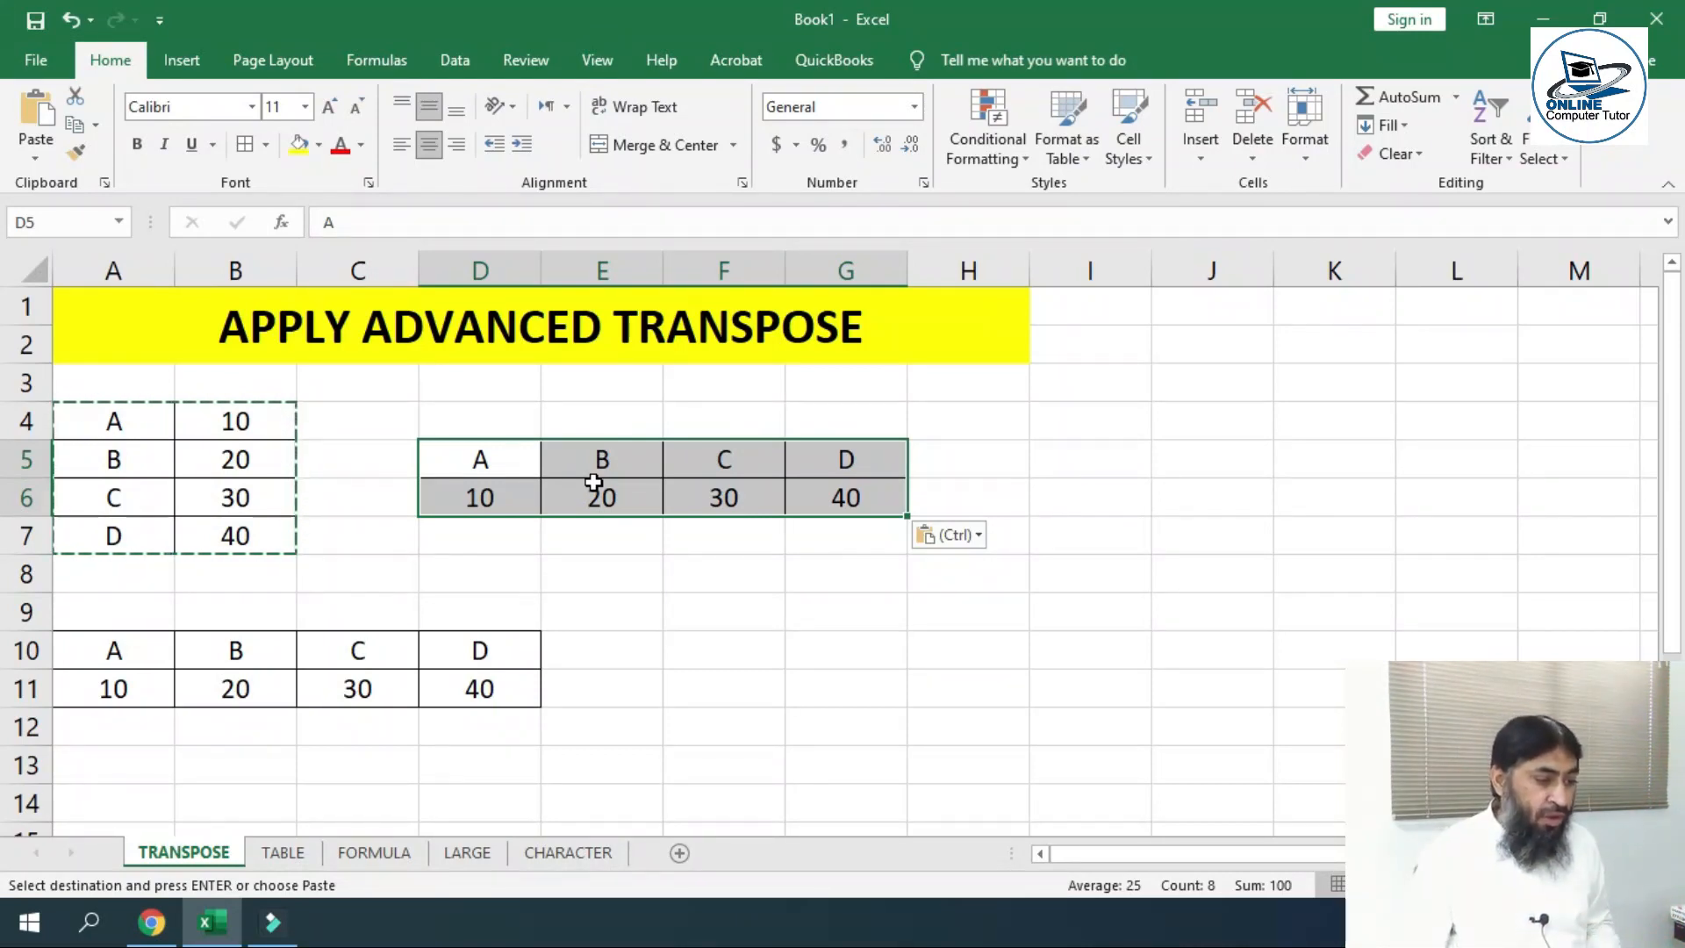
Copy the horizontal table A10:D11 and paste it at F10 using Paste Special with the Transpose option
left_click_drag(115, 636, 462, 696)
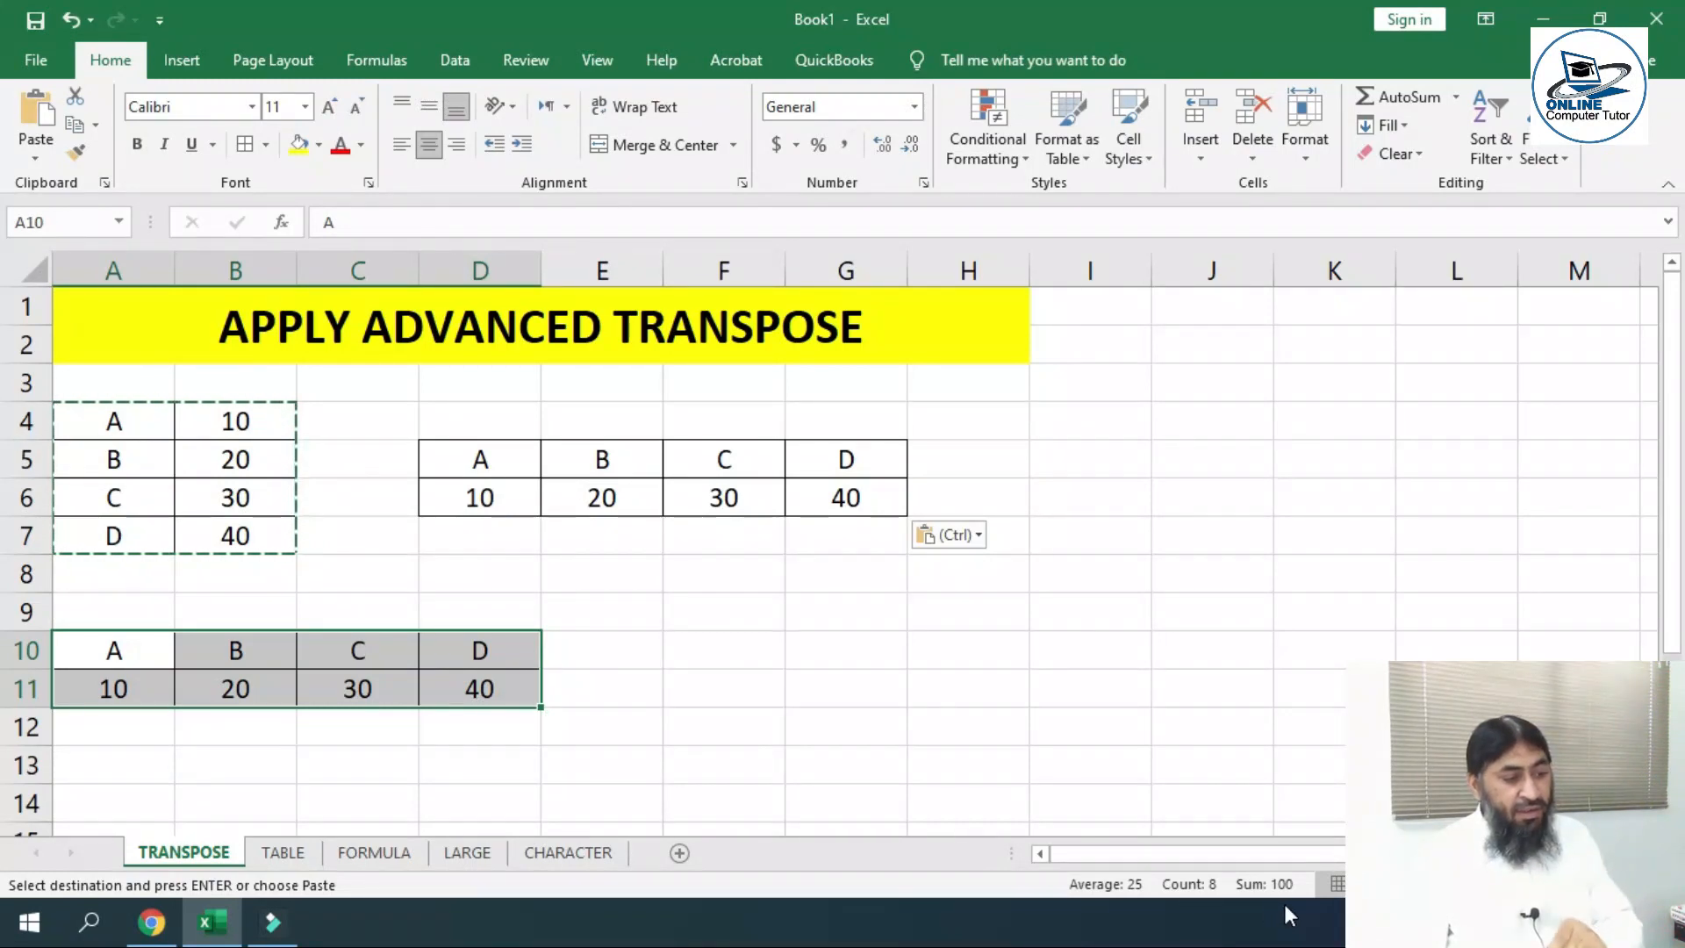
left_click(816, 760)
left_click_drag(84, 649, 475, 686)
key("ctrl+c")
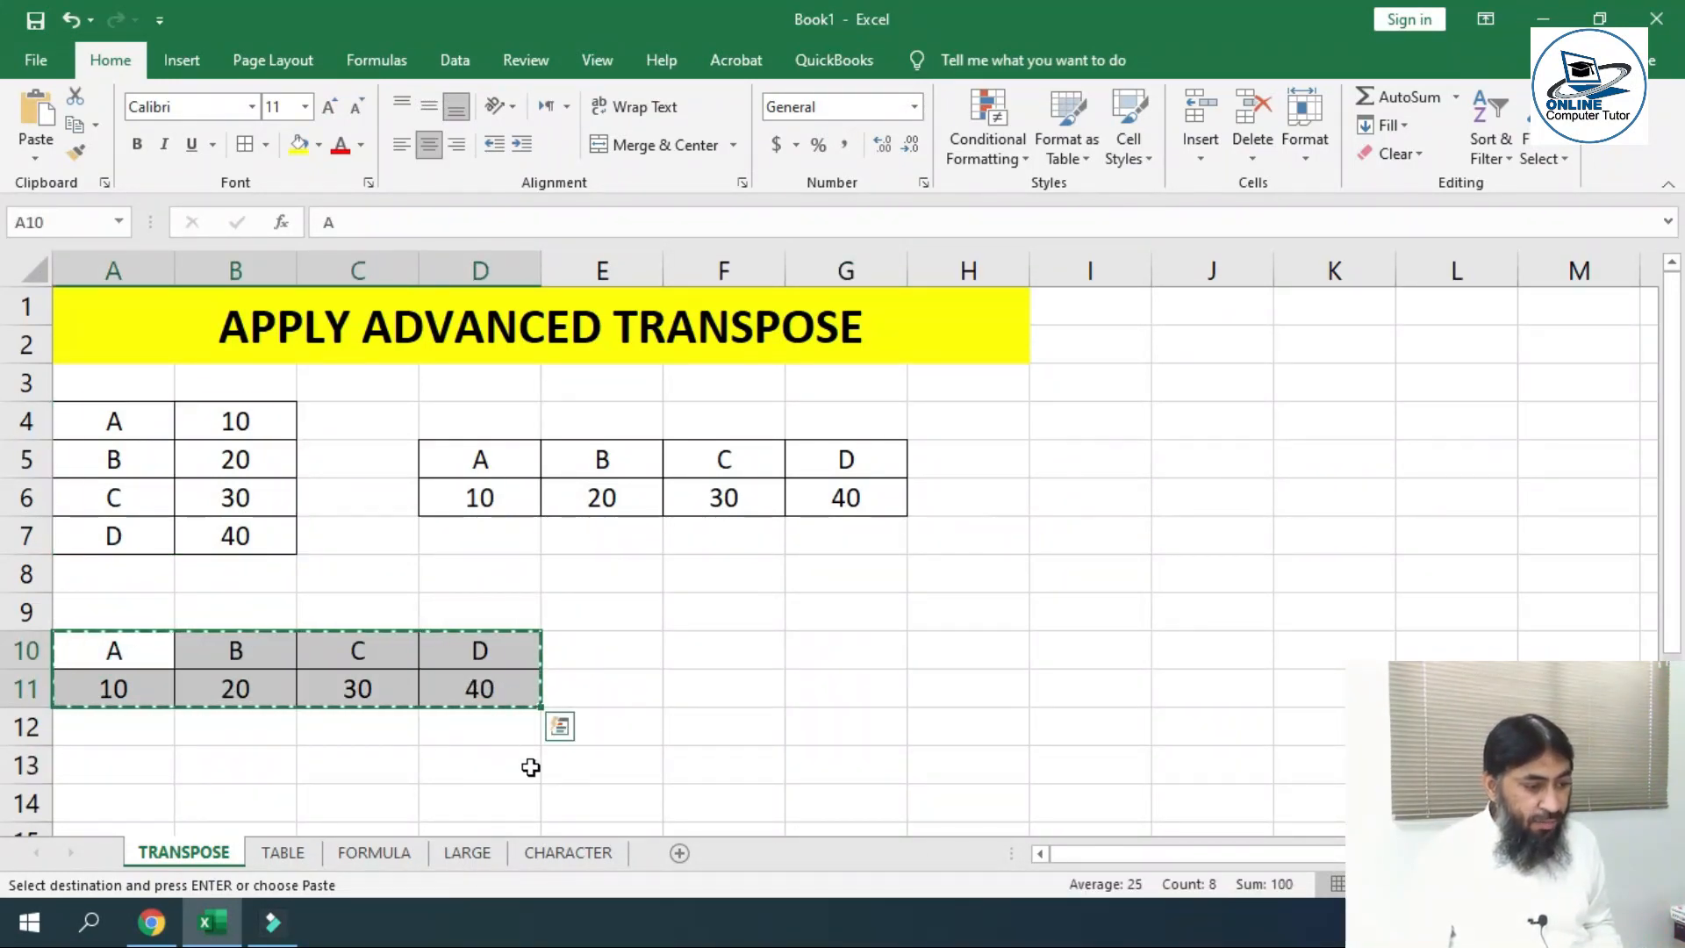
left_click(721, 645)
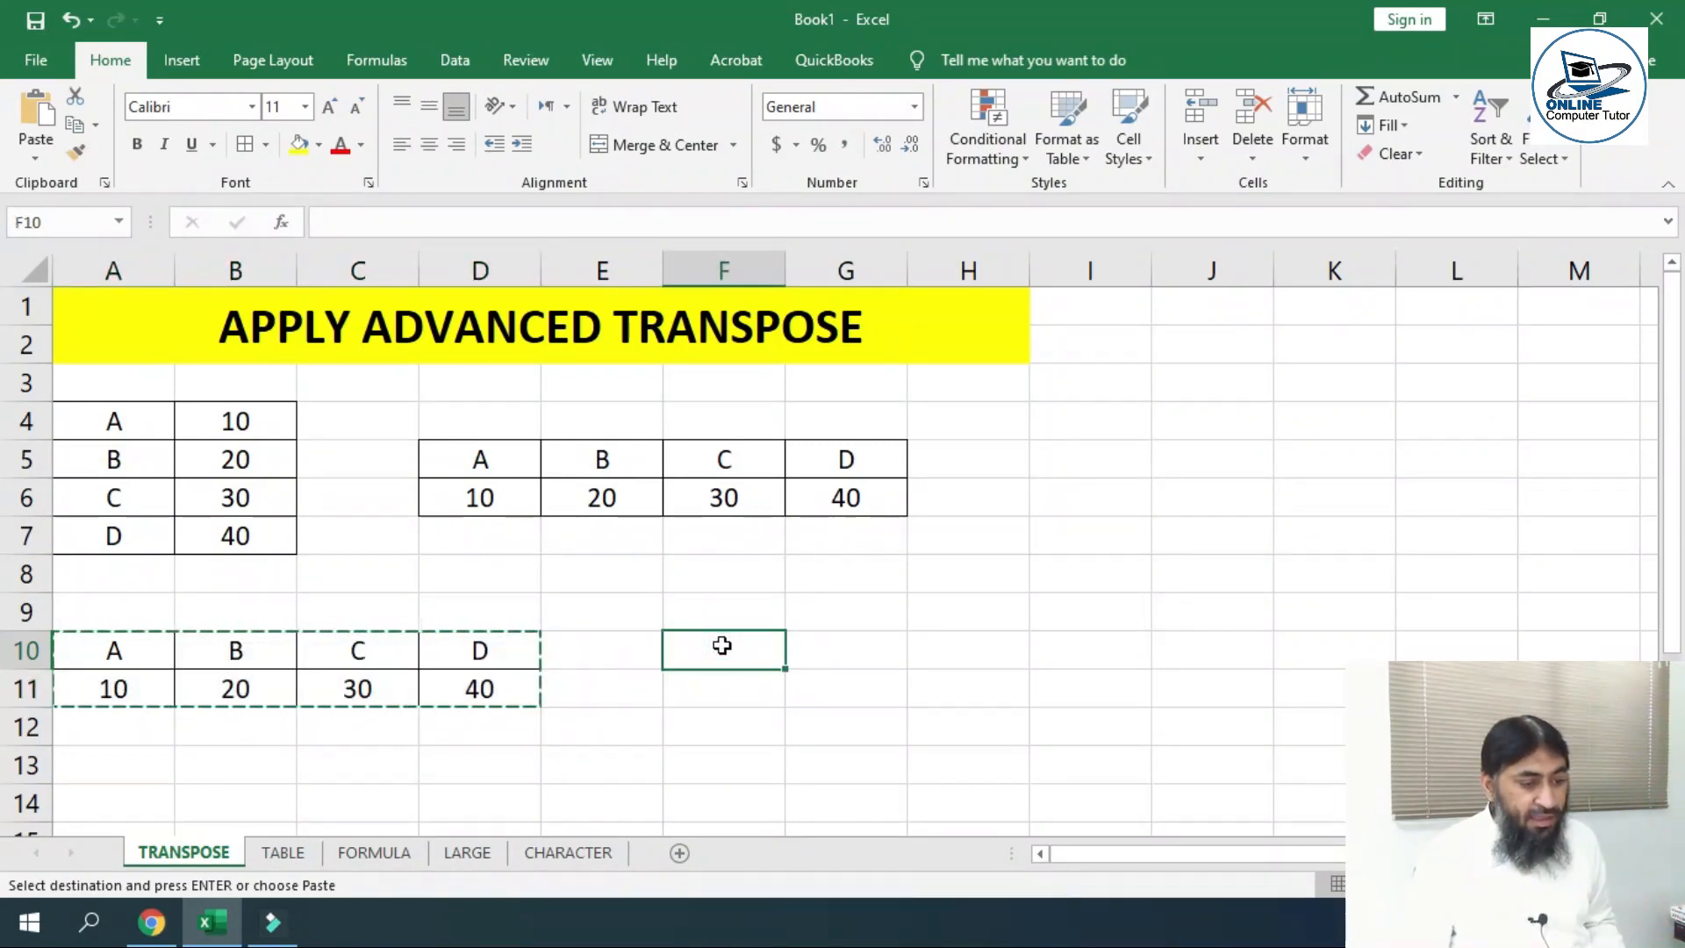
right_click(721, 645)
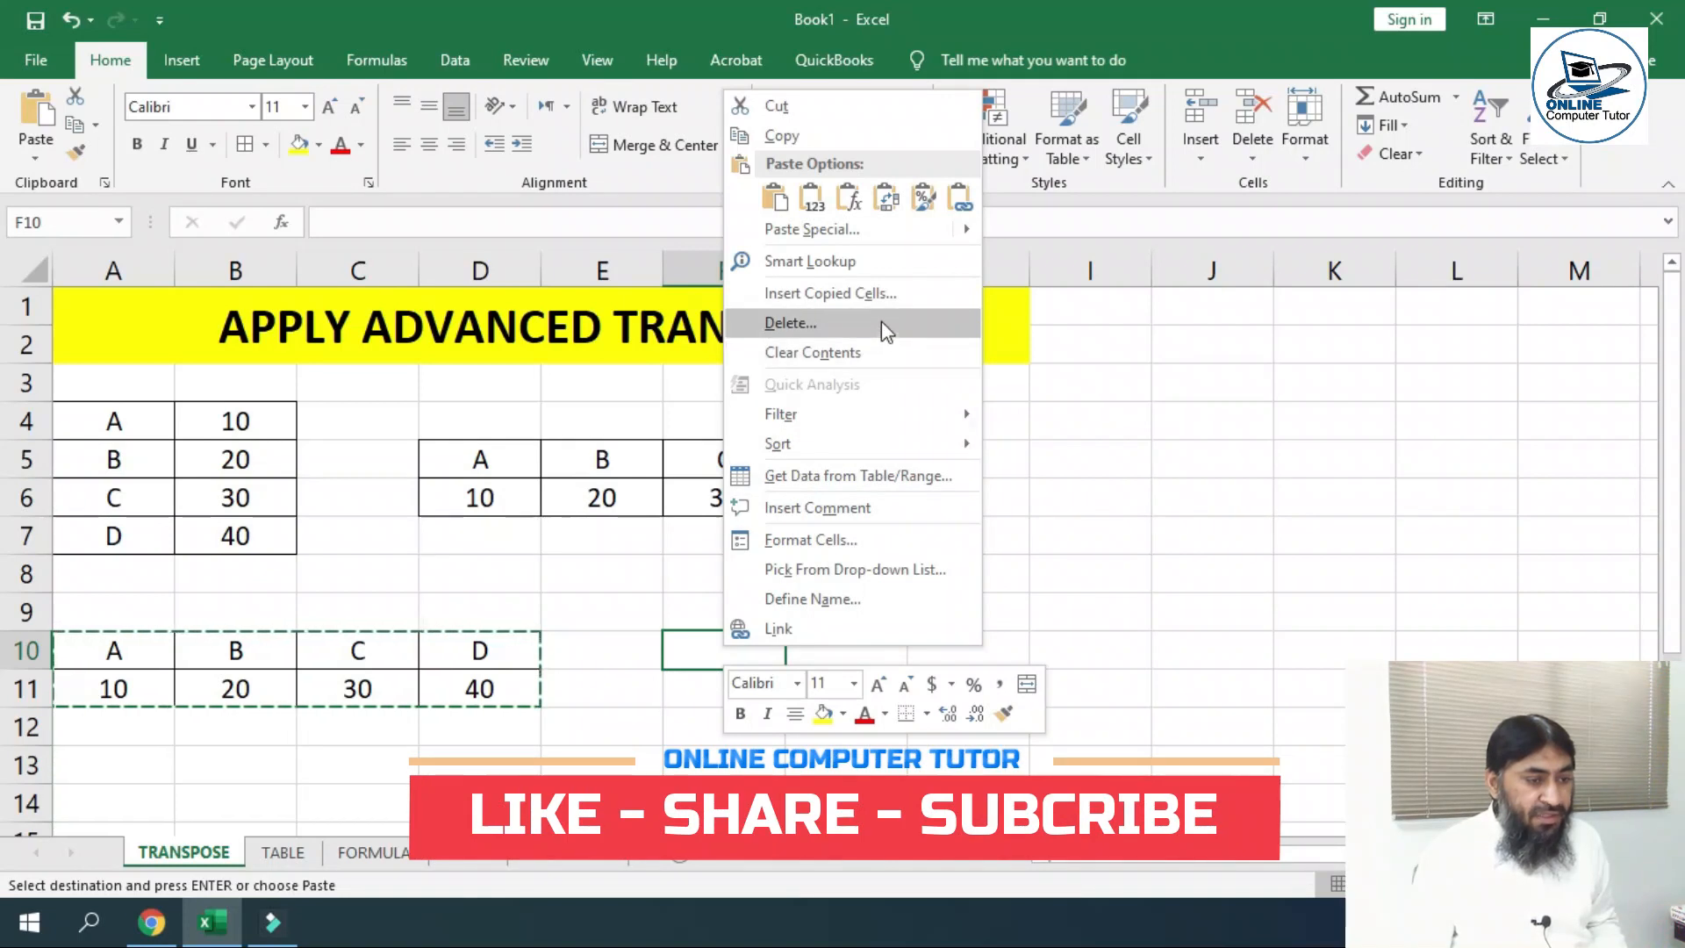
left_click(866, 228)
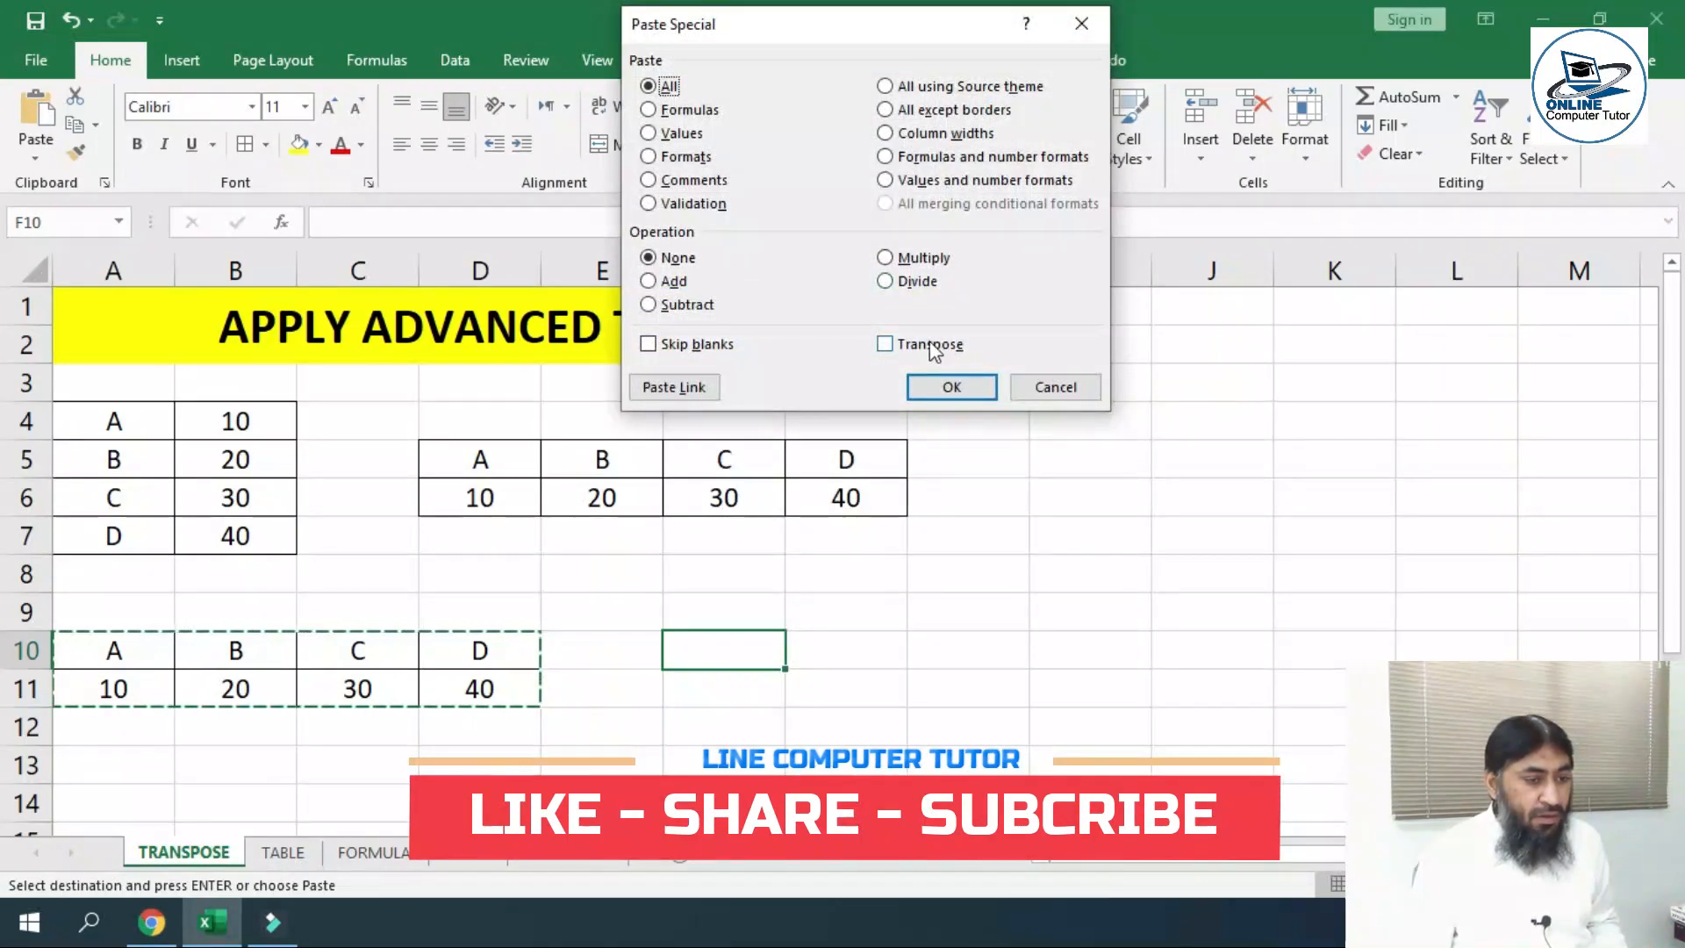
left_click(886, 344)
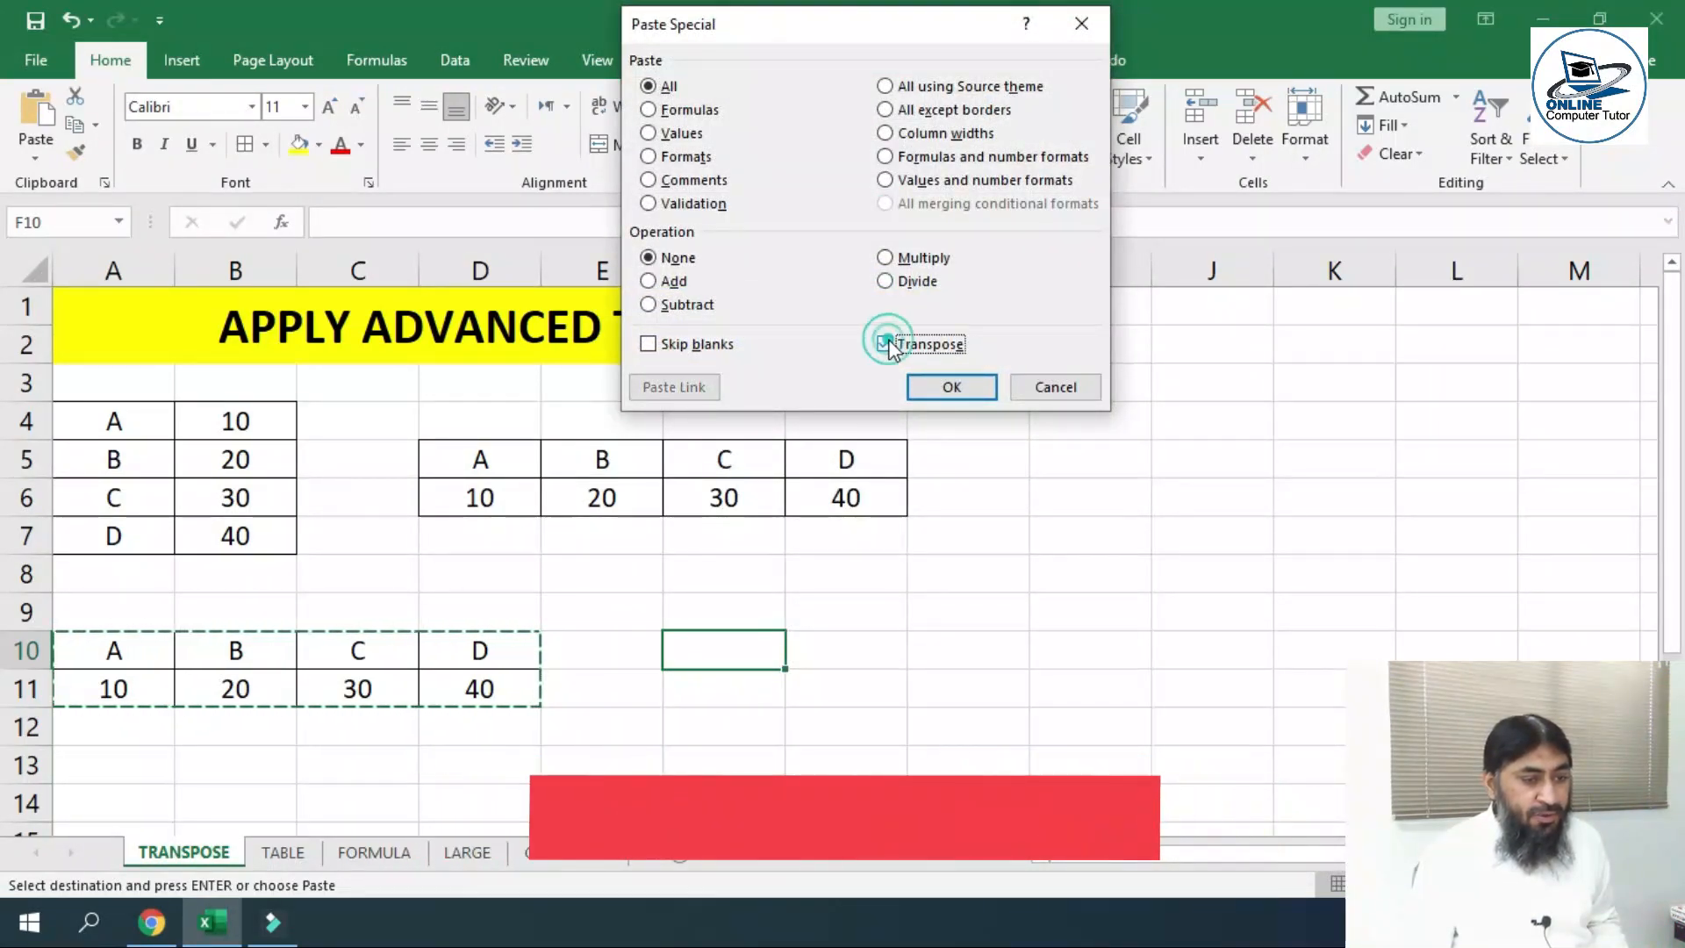
left_click(953, 388)
left_click(953, 385)
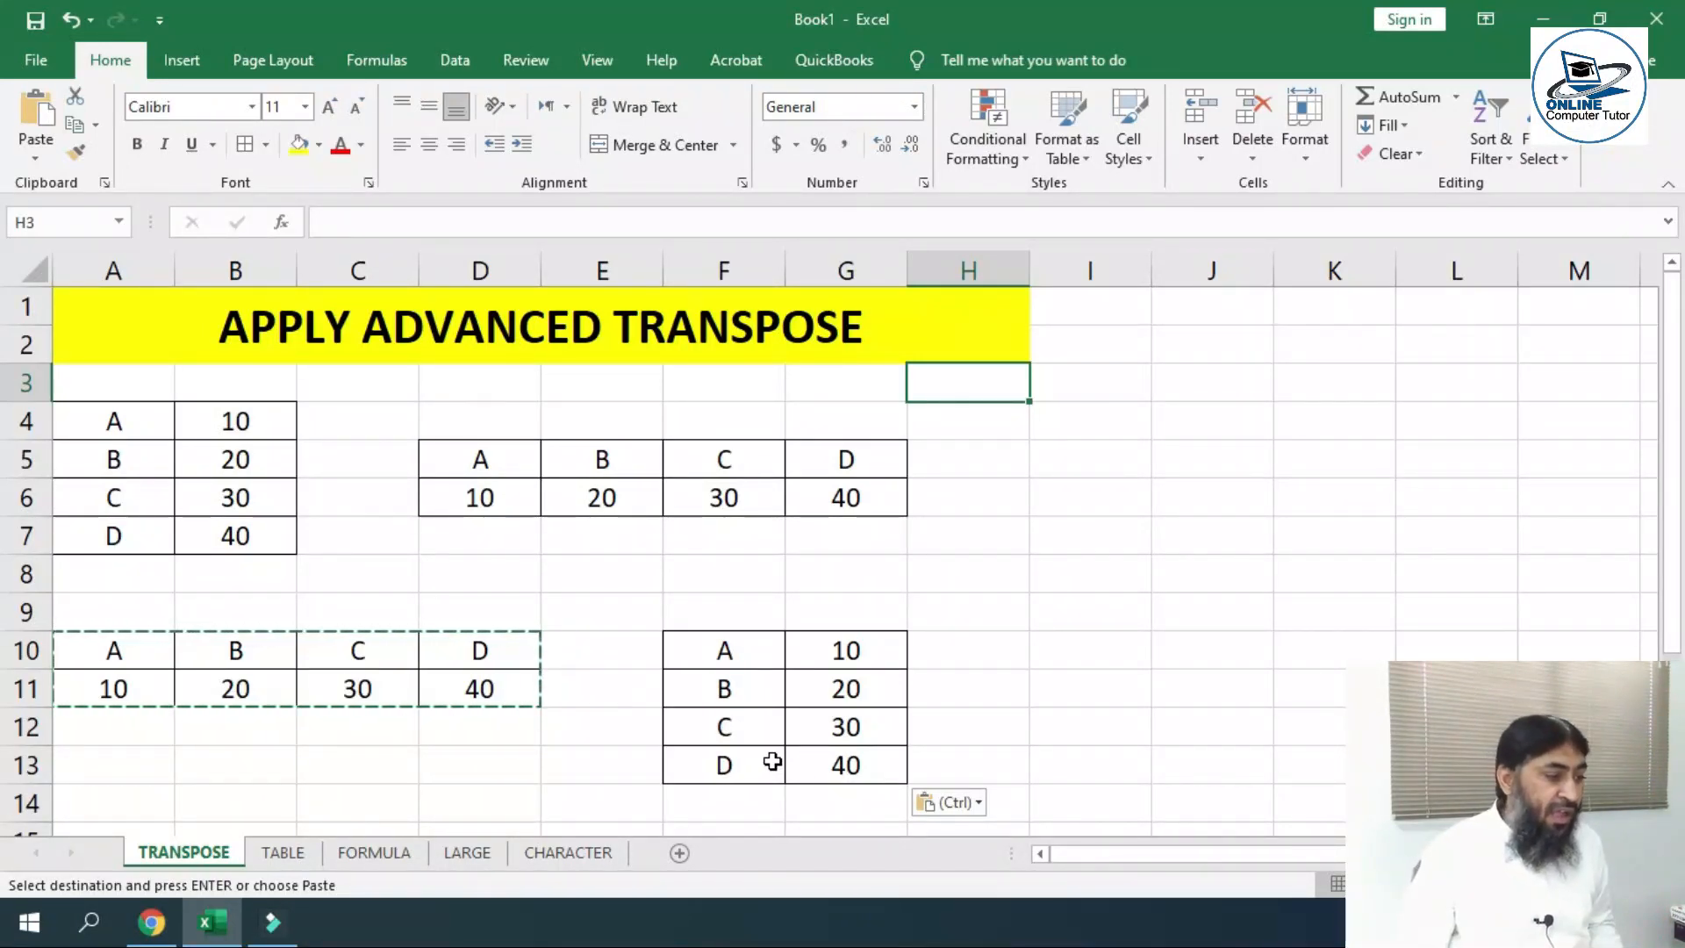
key("Escape")
Set cell B4 to 20 to test whether the transposed table follows its source, and undo the change
left_click(226, 430)
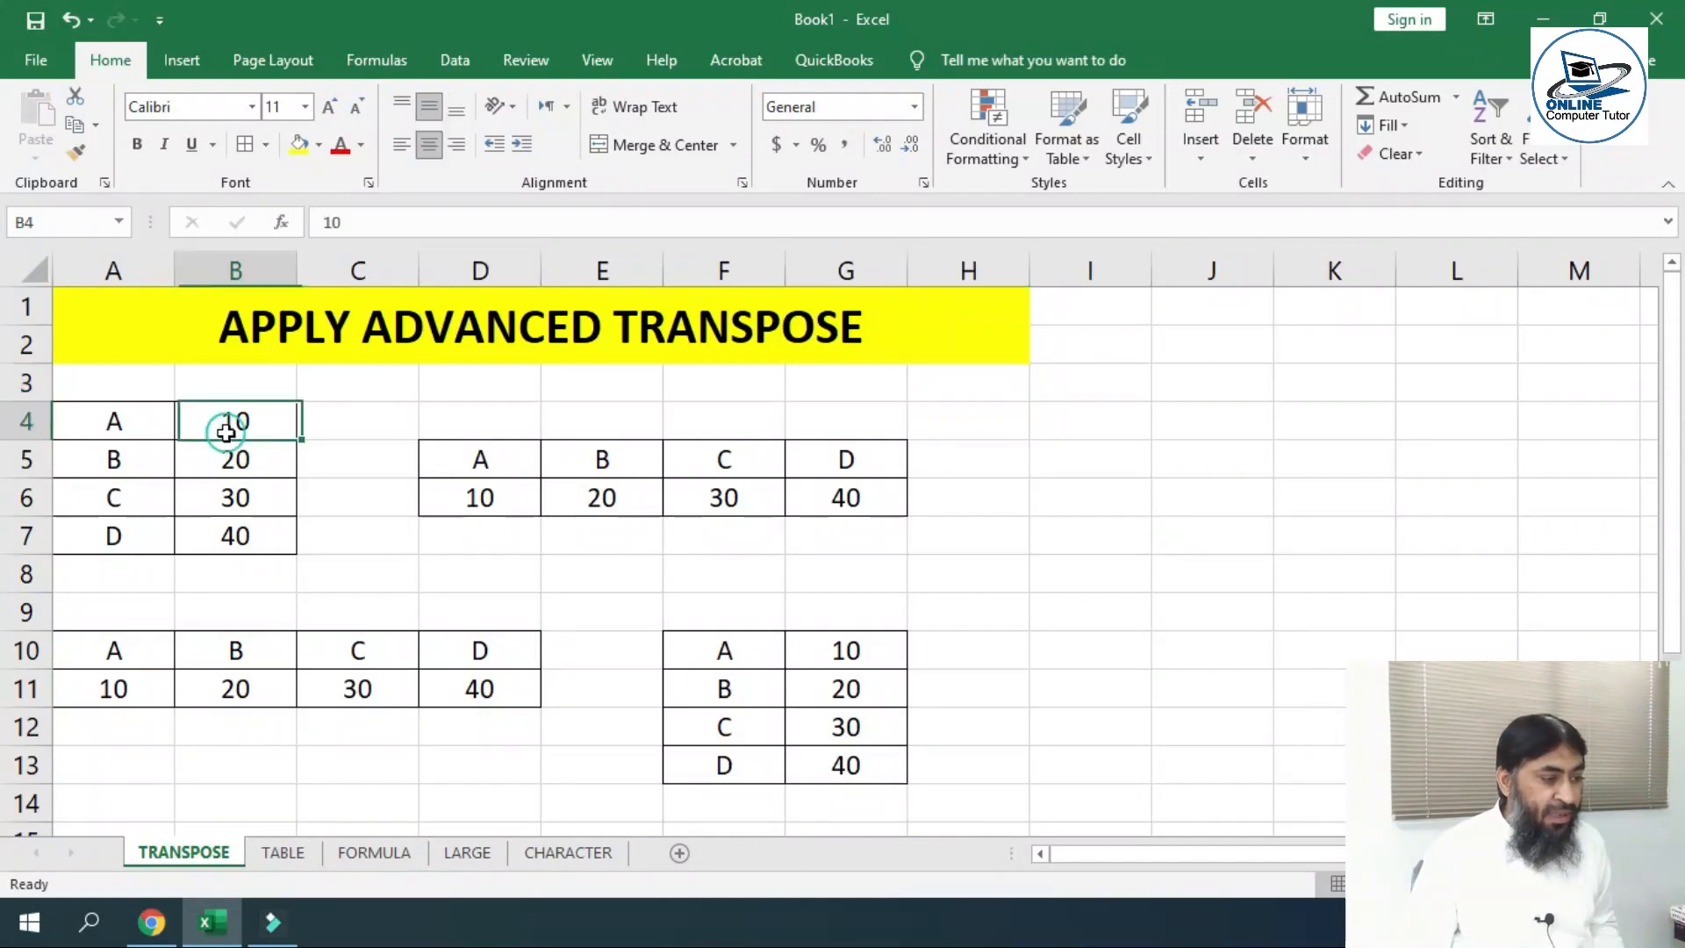
type("20")
key("Return")
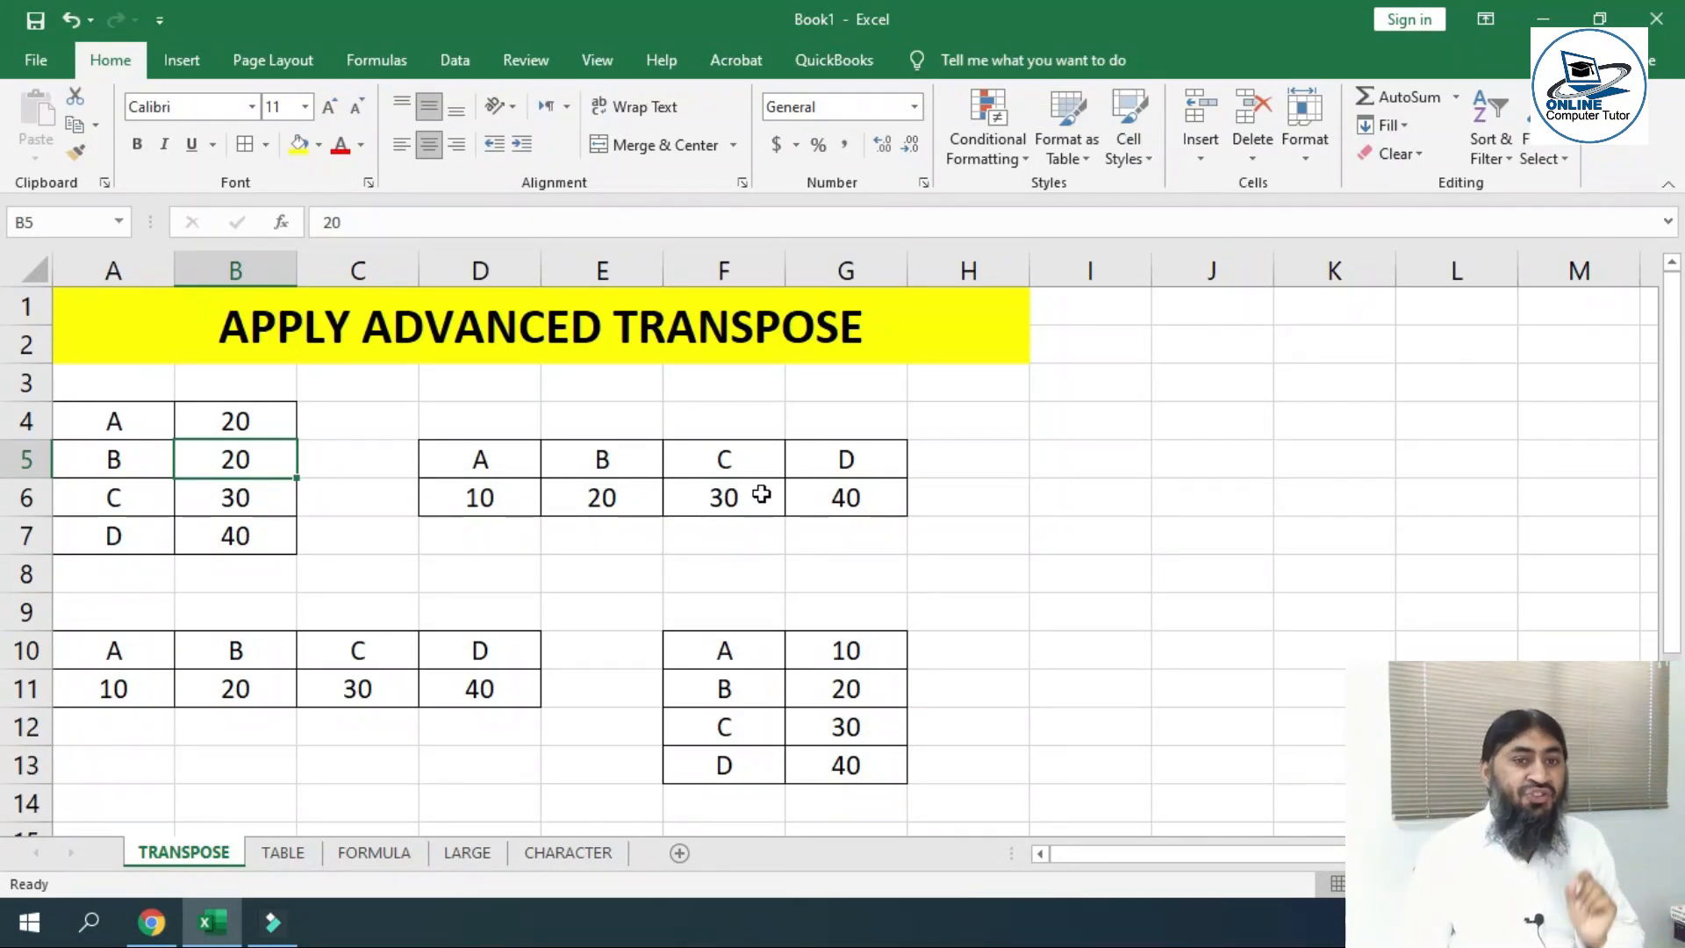
key("ctrl+z")
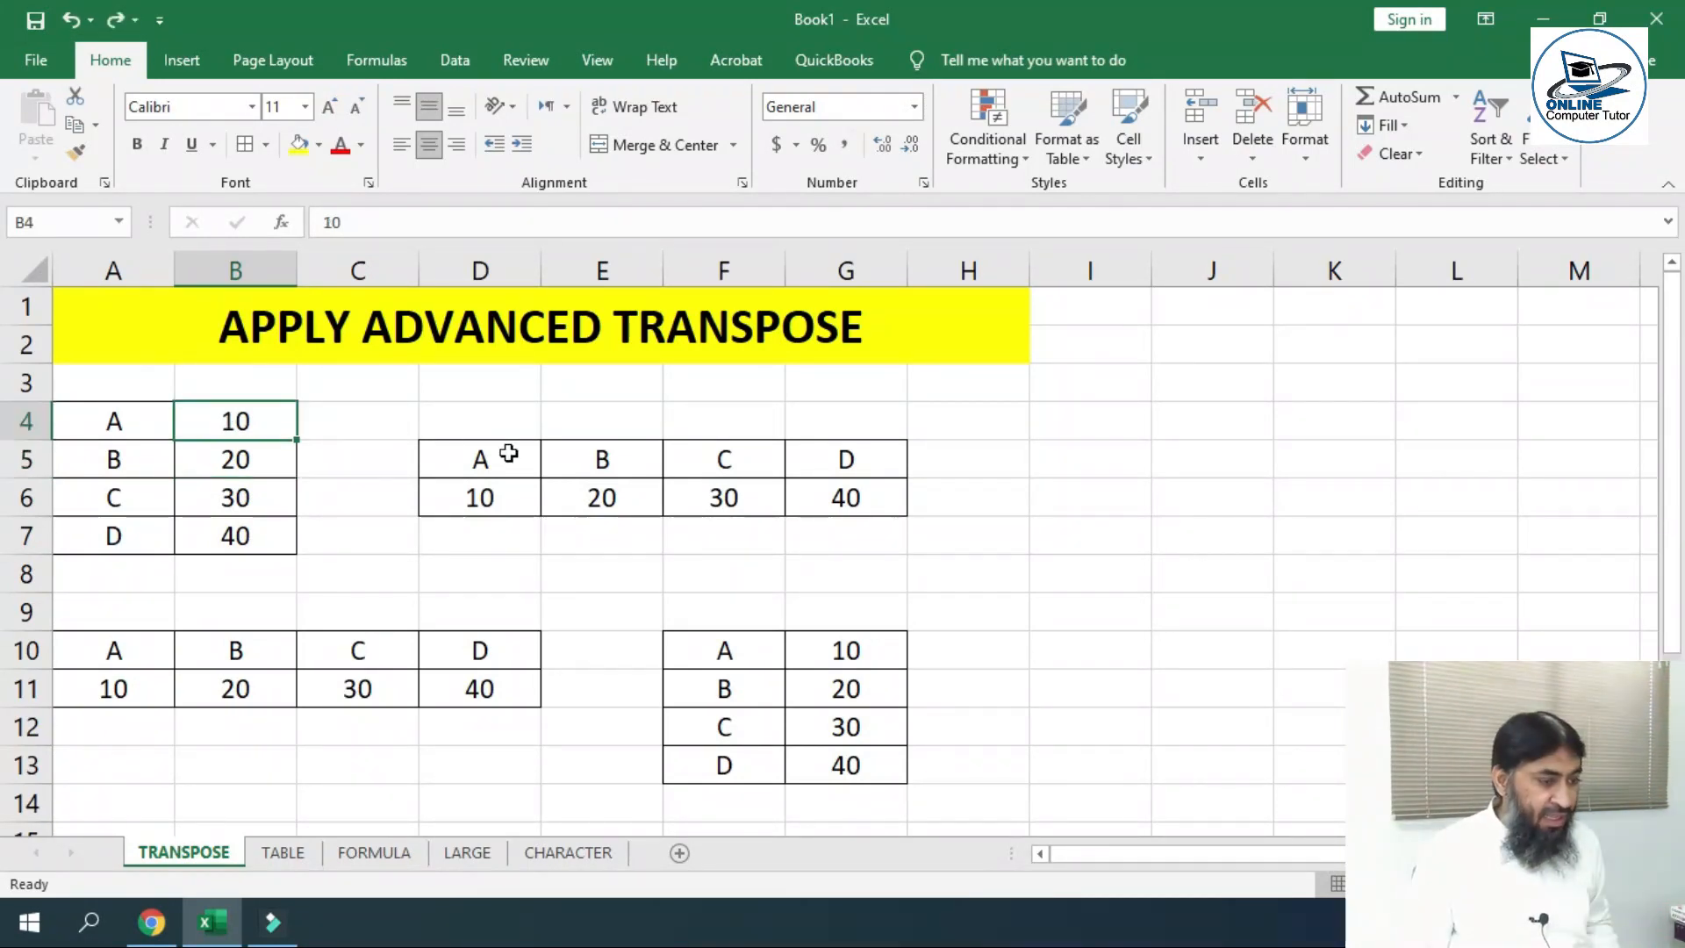
Clear all contents and formatting of both transposed tables, covering the ranges D4:H7 and F8:I14
left_click_drag(438, 426, 933, 527)
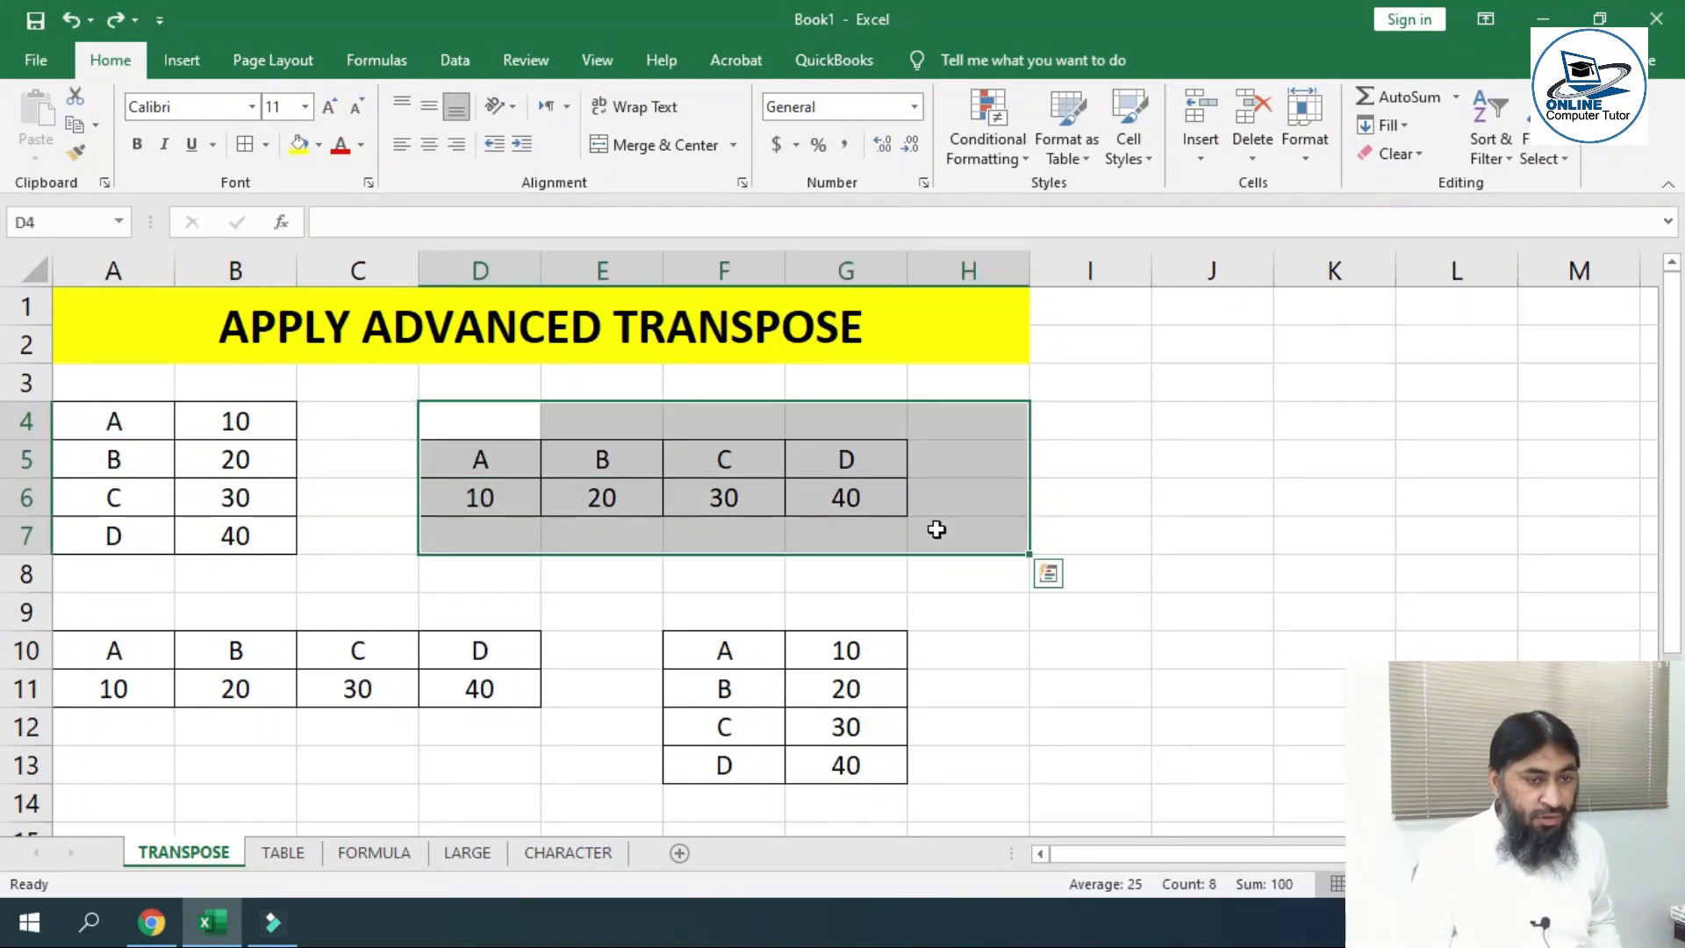
left_click(1382, 154)
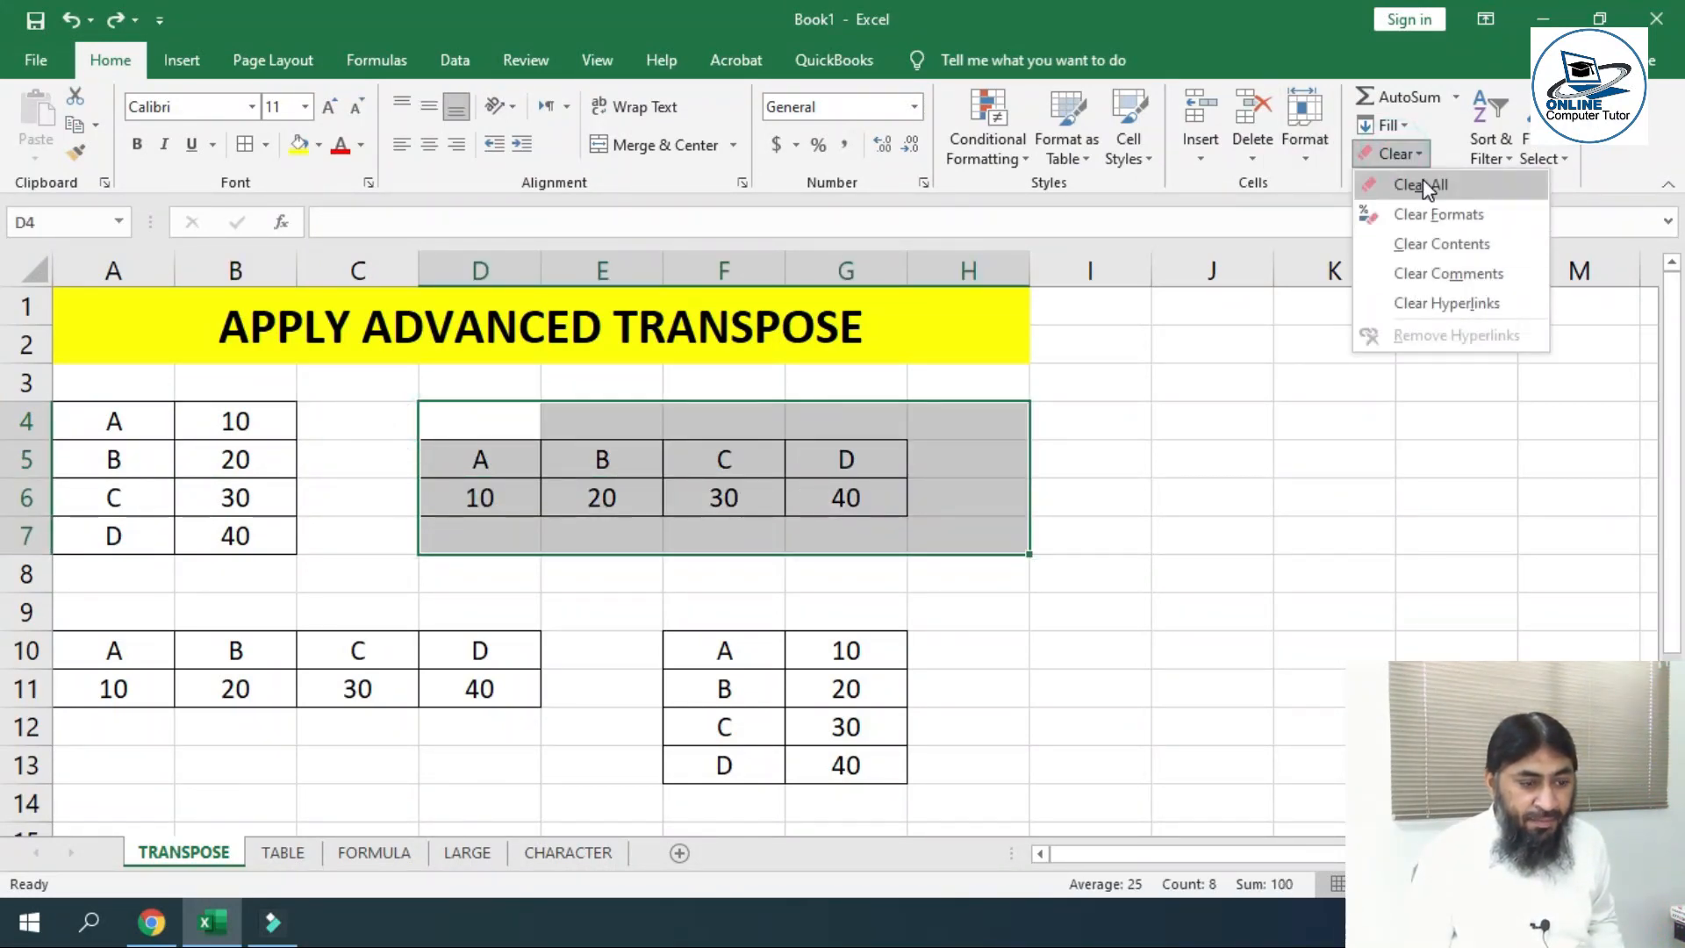
left_click(1423, 180)
left_click_drag(1036, 571, 672, 801)
left_click(1382, 154)
left_click(1413, 180)
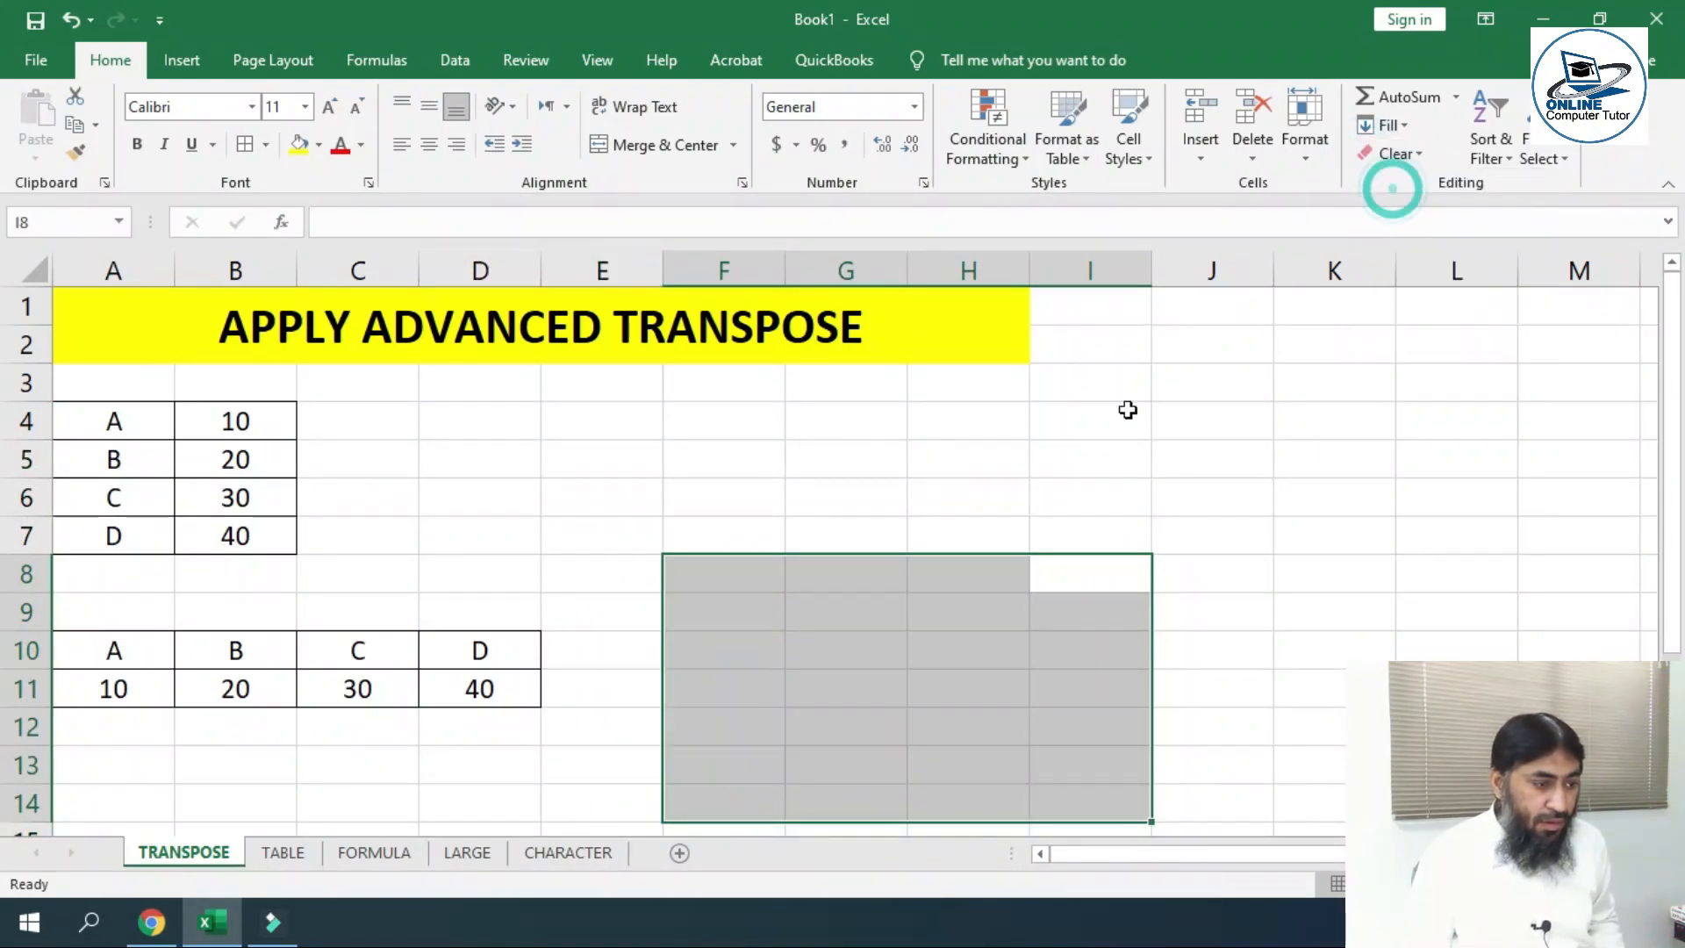
Enter the array formula =TRANSPOSE(A4:B7) across the range D6:G7 to make a linked horizontal copy of the vertical table
left_click(602, 458)
left_click(468, 500)
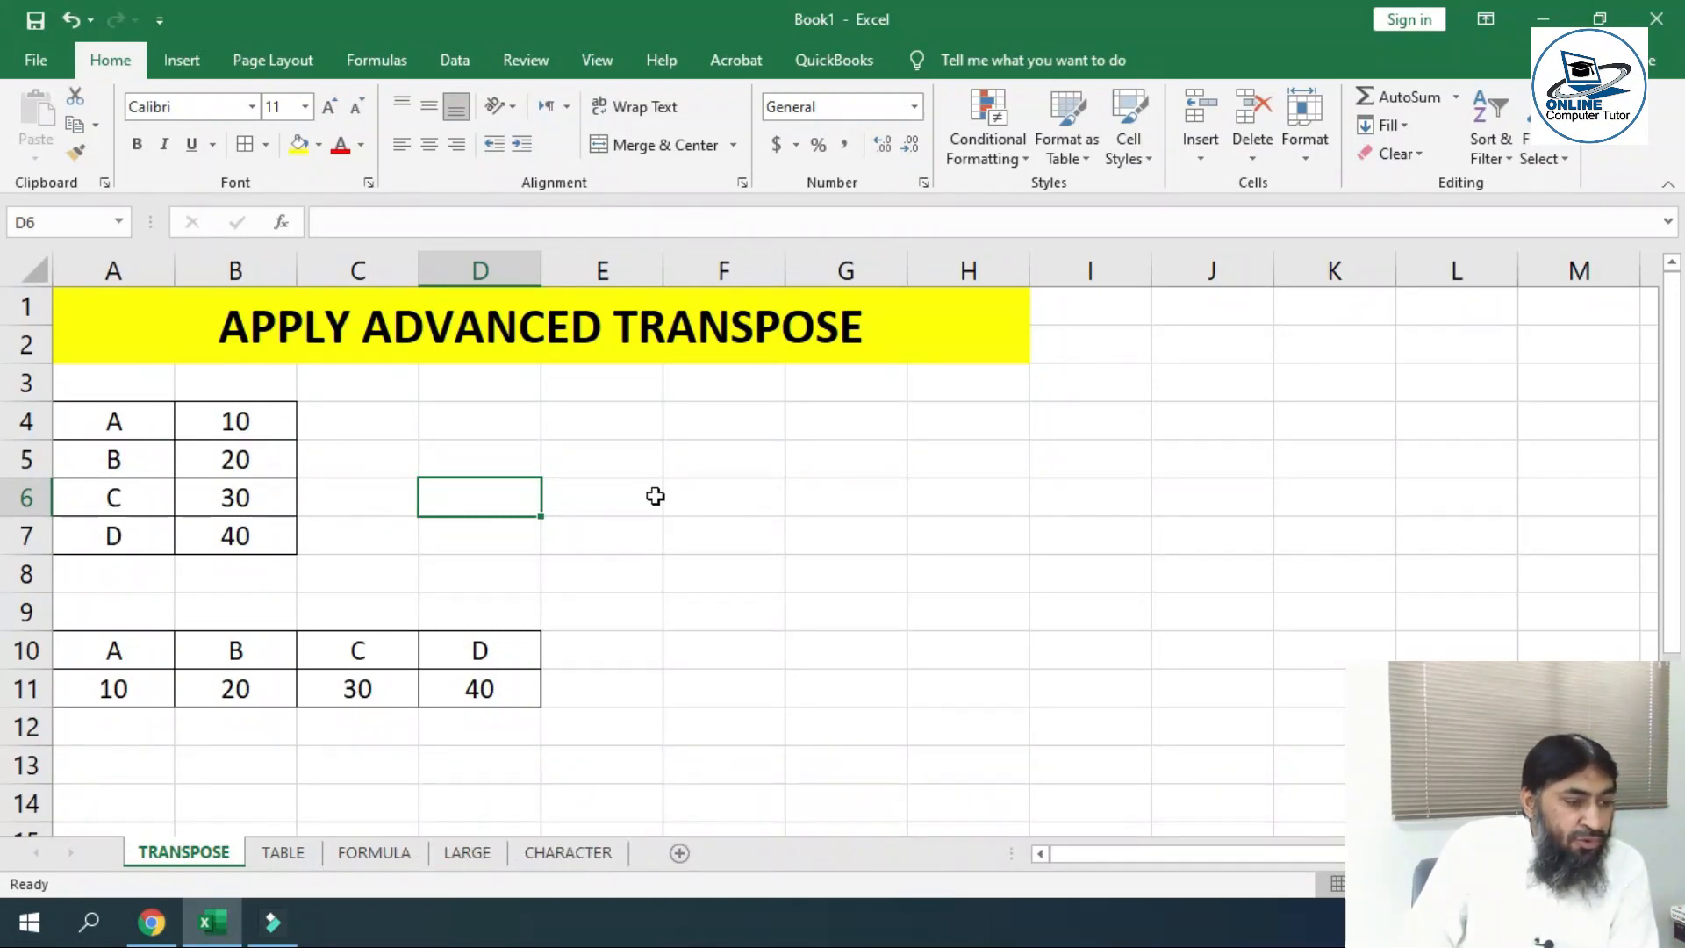
left_click_drag(455, 502, 843, 531)
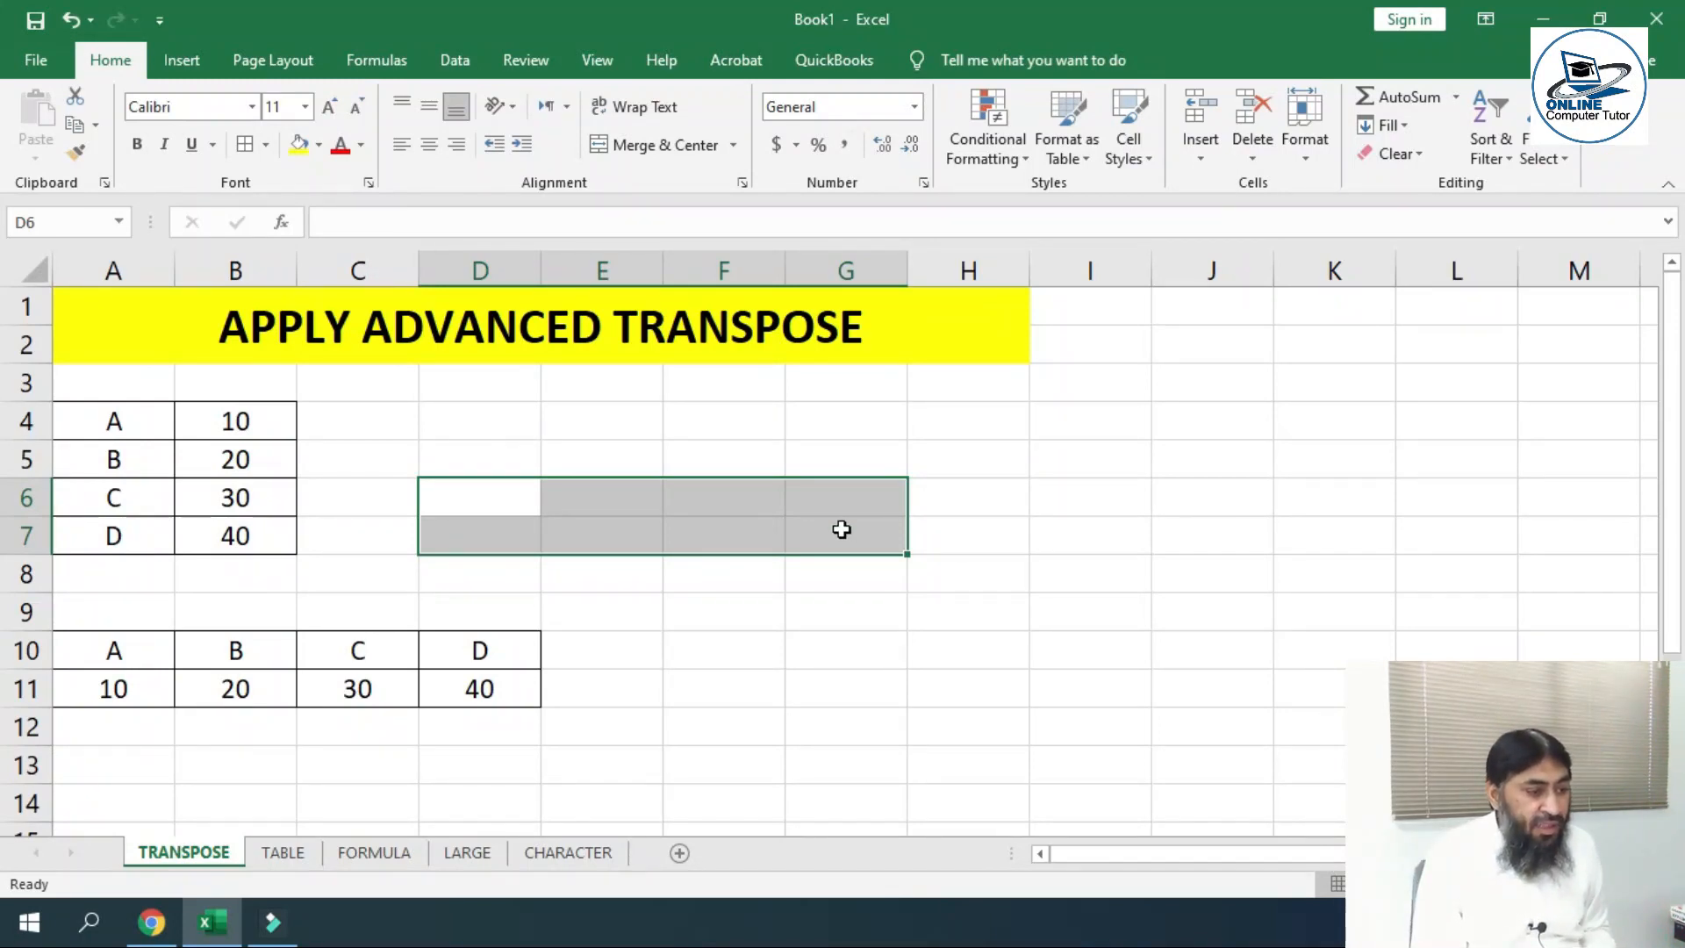
type("=transpose")
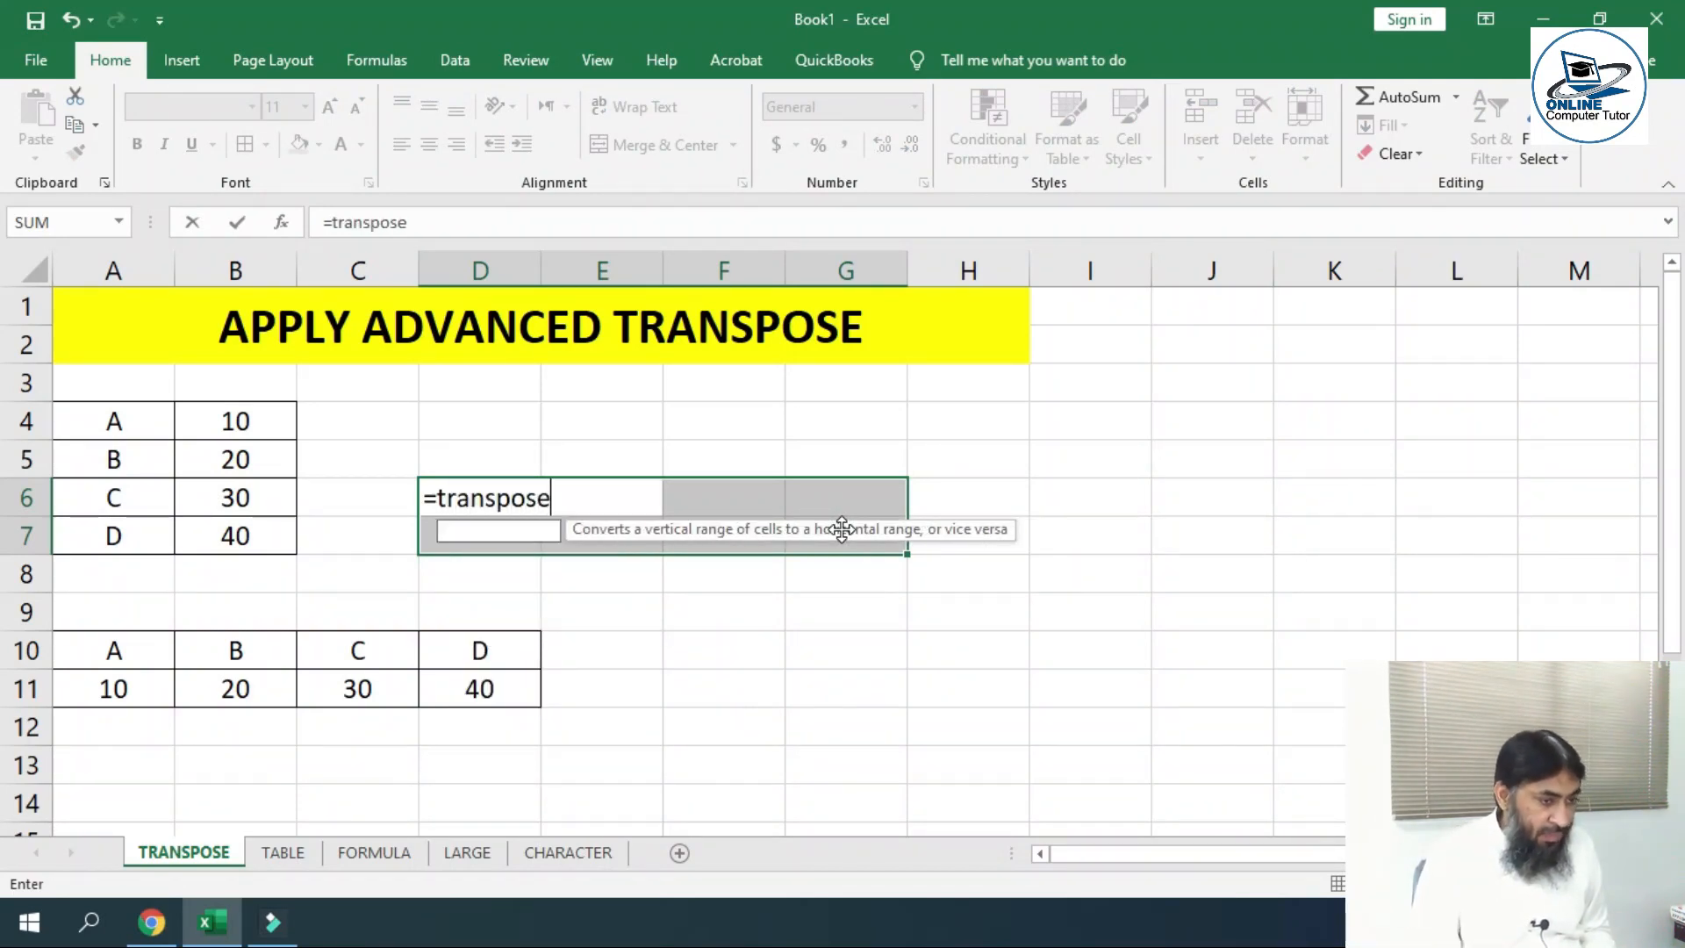
type("(")
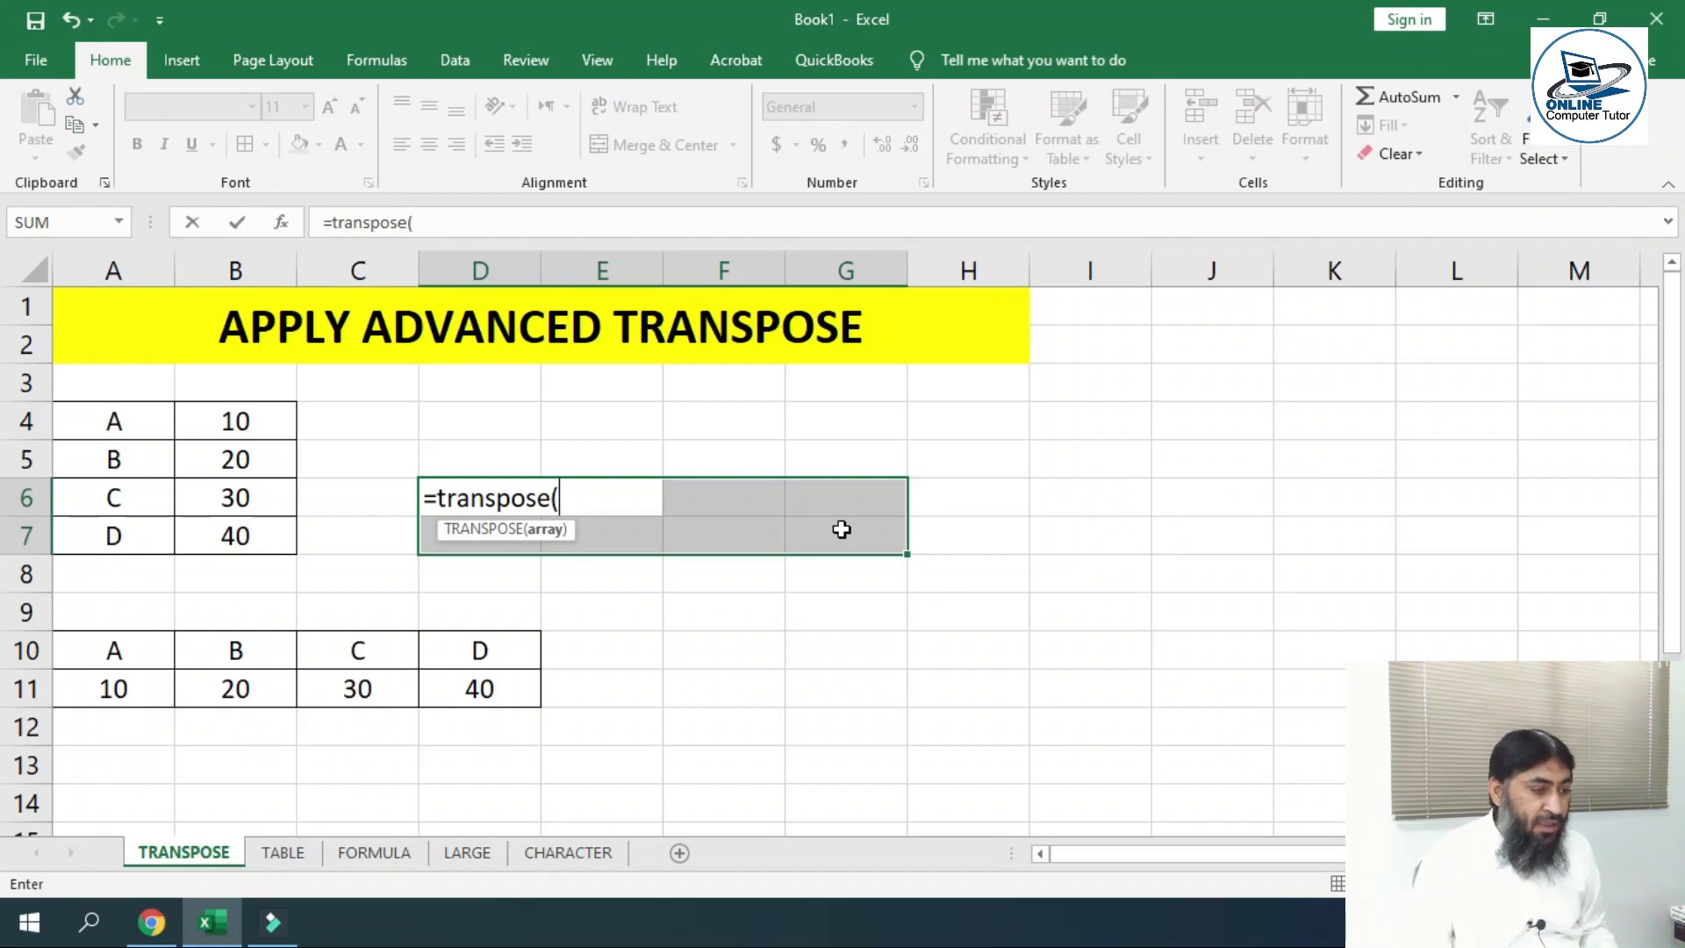
left_click_drag(153, 420, 235, 534)
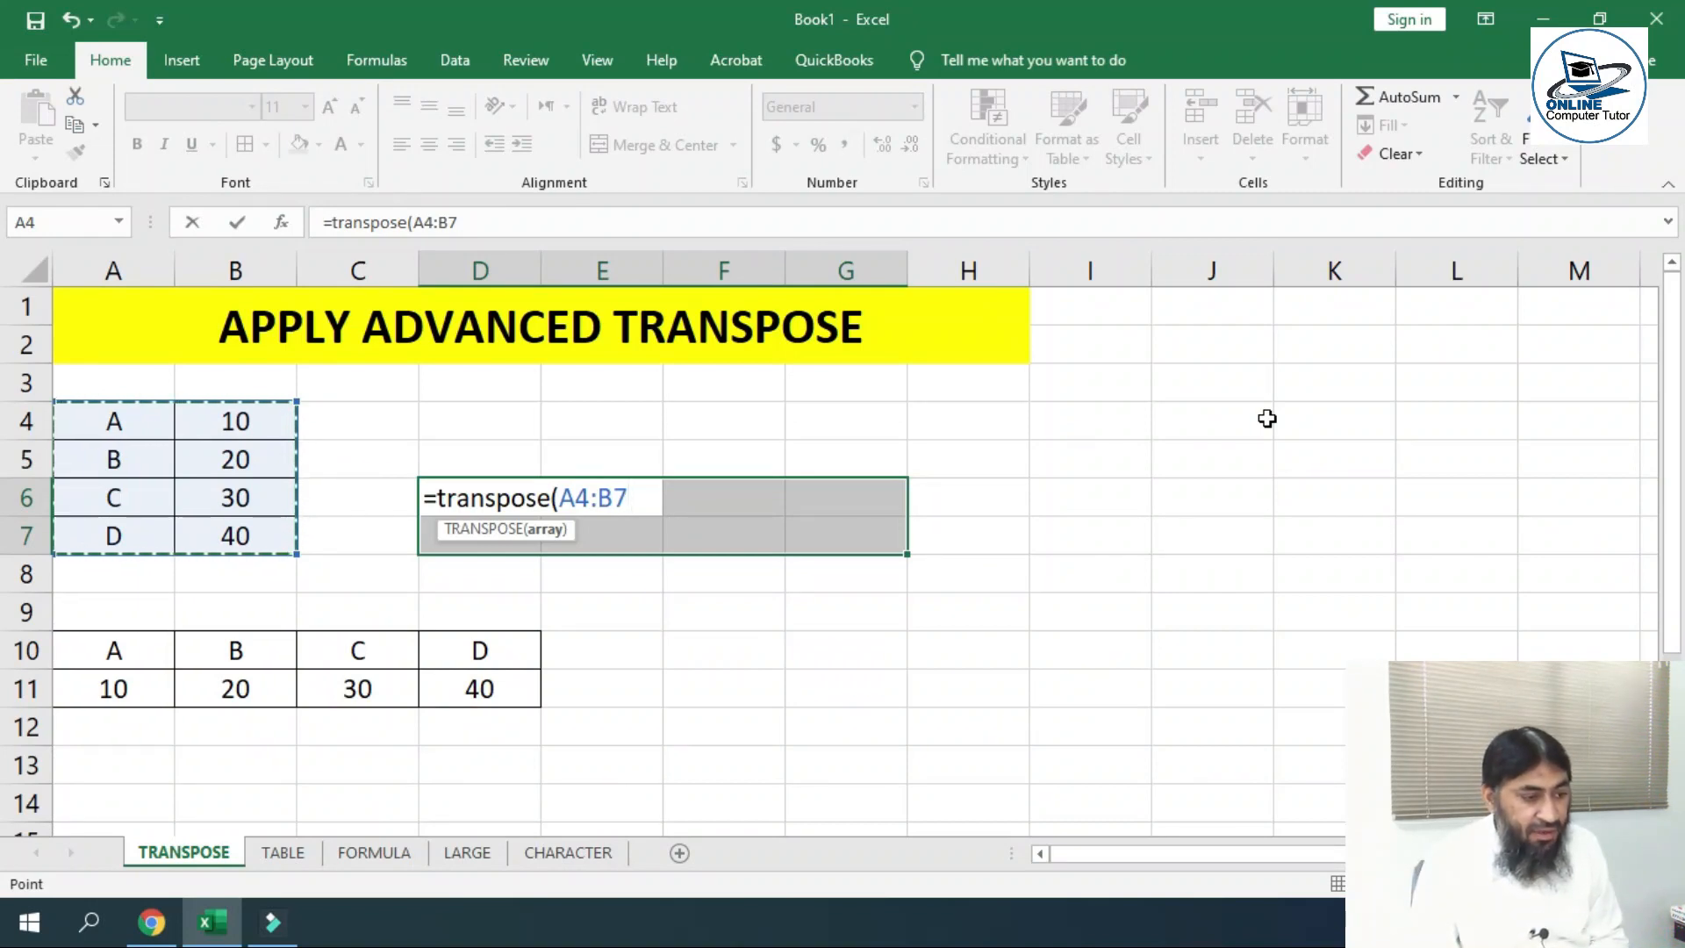
type(")")
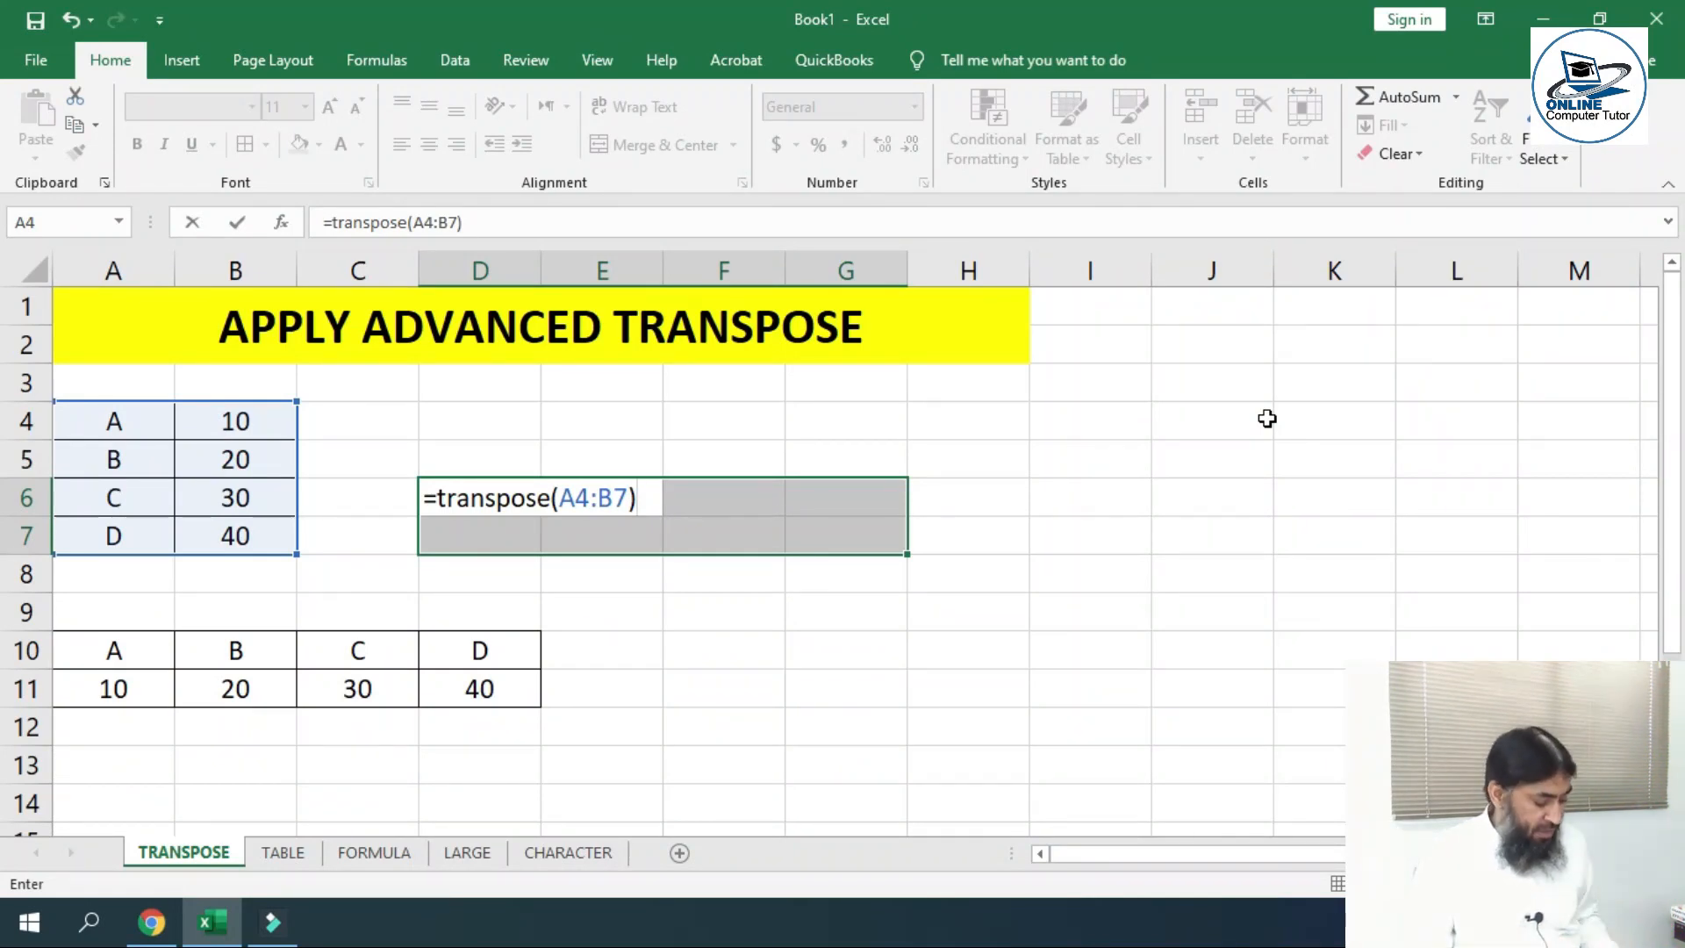
key("ctrl+shift+Return")
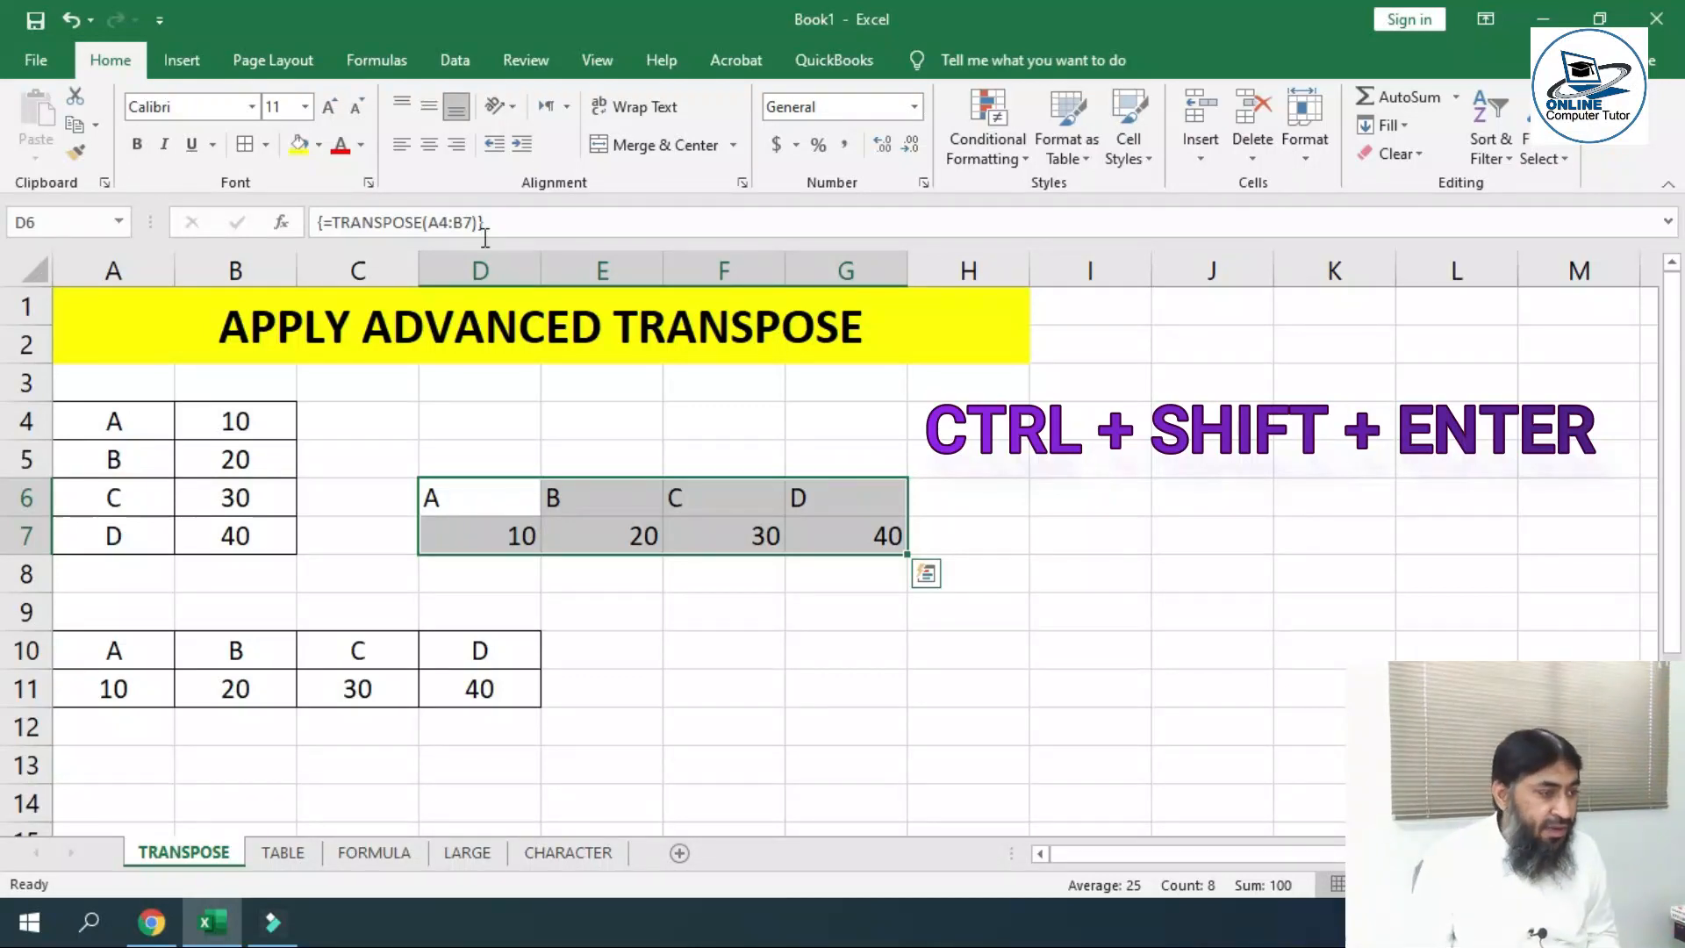
Center the contents of D6:G7 horizontally and vertically and apply borders to all its cells
left_click(430, 144)
left_click(428, 107)
left_click(700, 481)
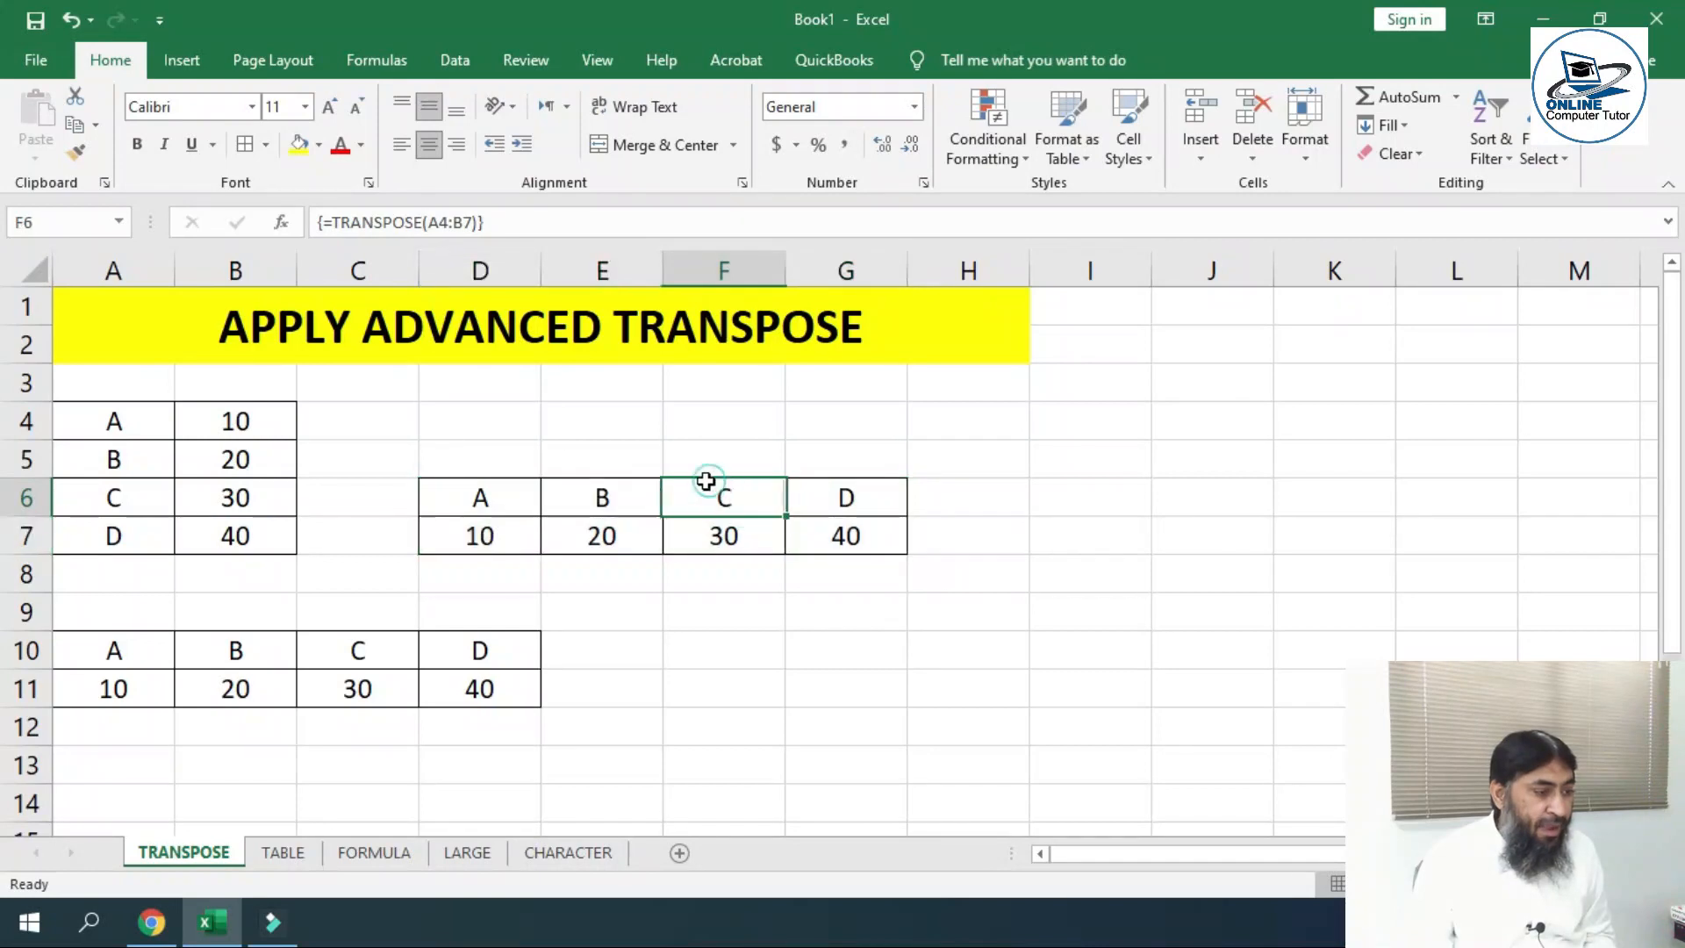
Set B4 to 20 and B6 to 35 to test whether the transposed table follows its source
left_click(234, 430)
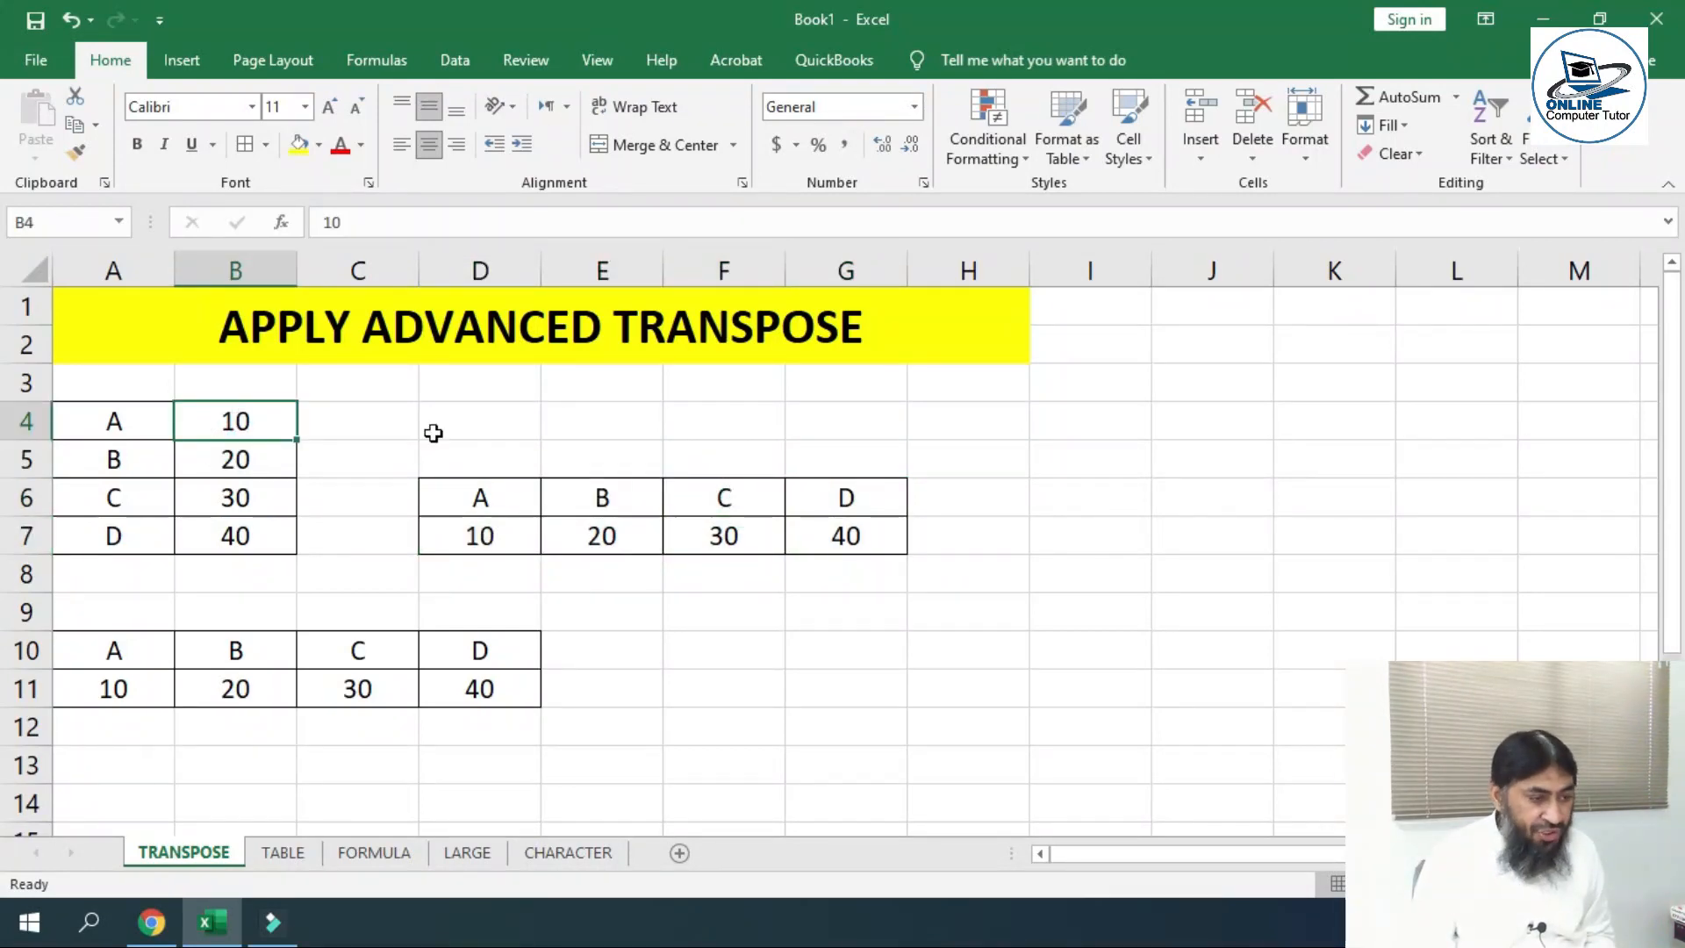
type("20")
key("Return")
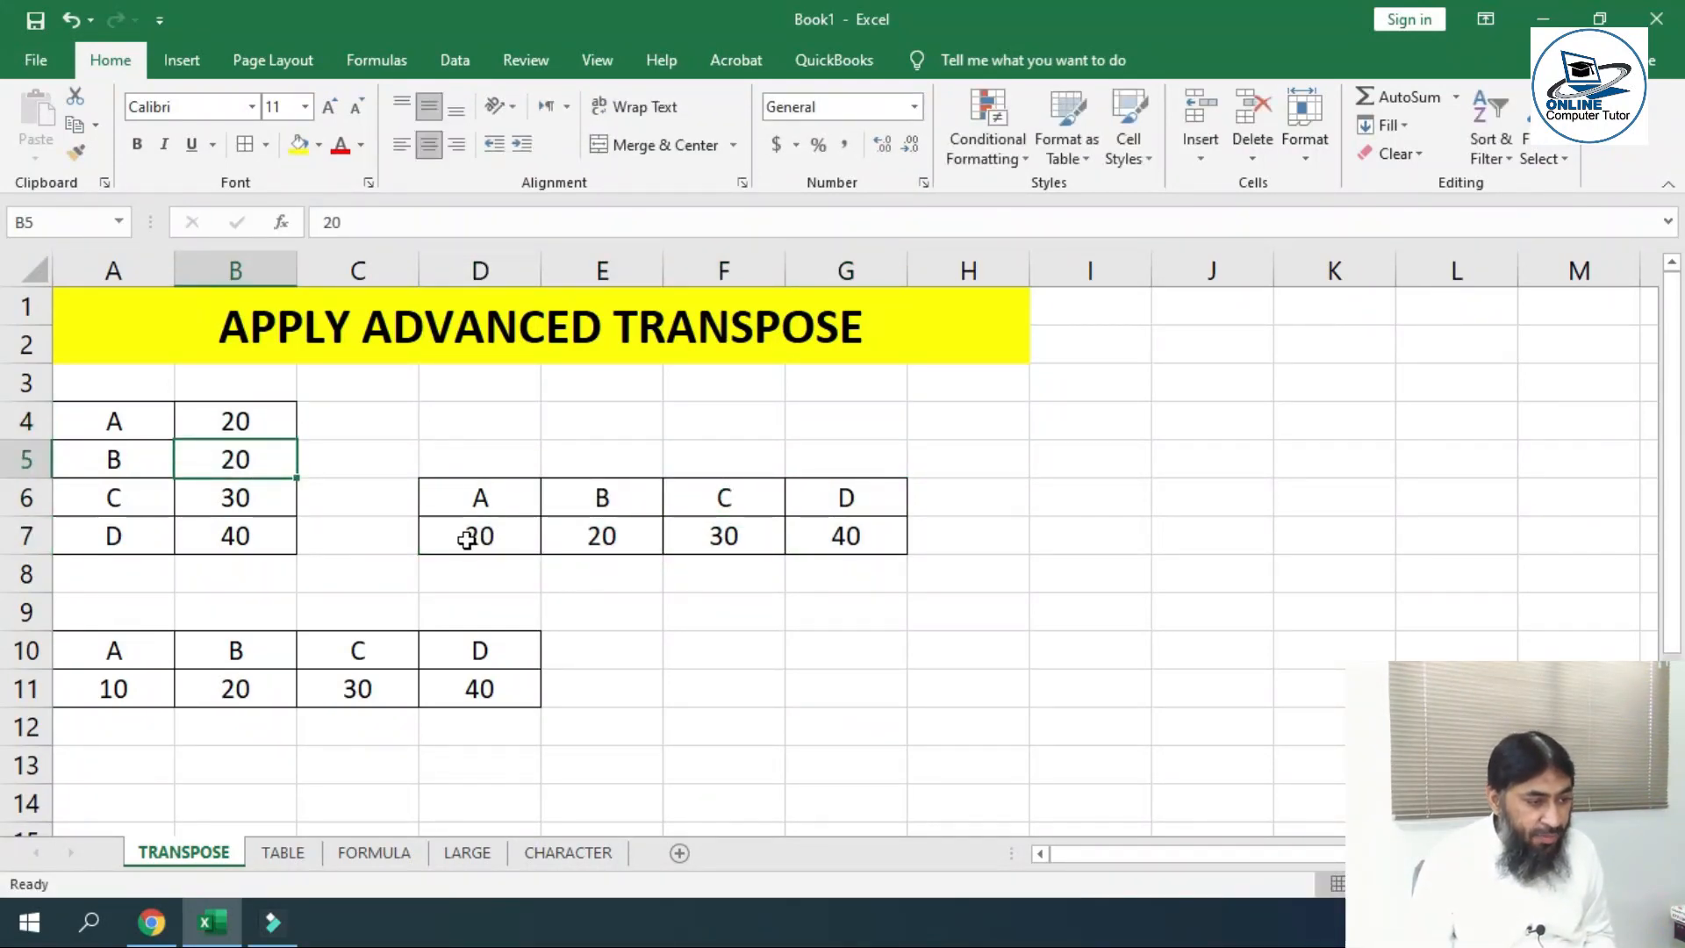
left_click(263, 498)
type("35")
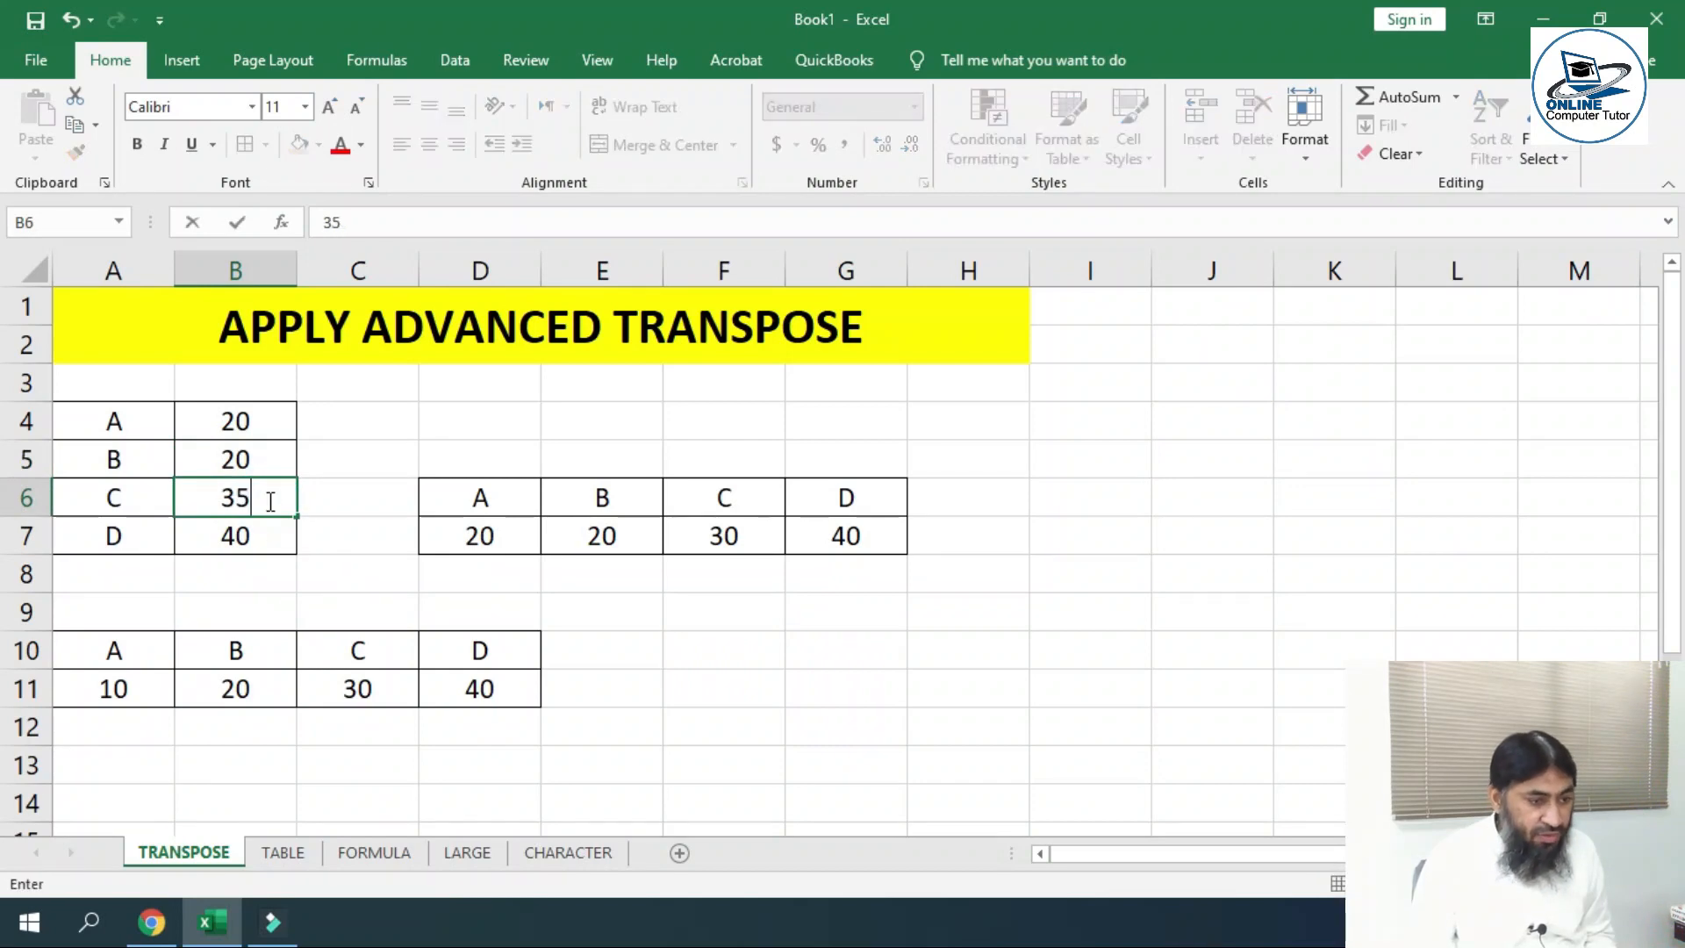
key("Return")
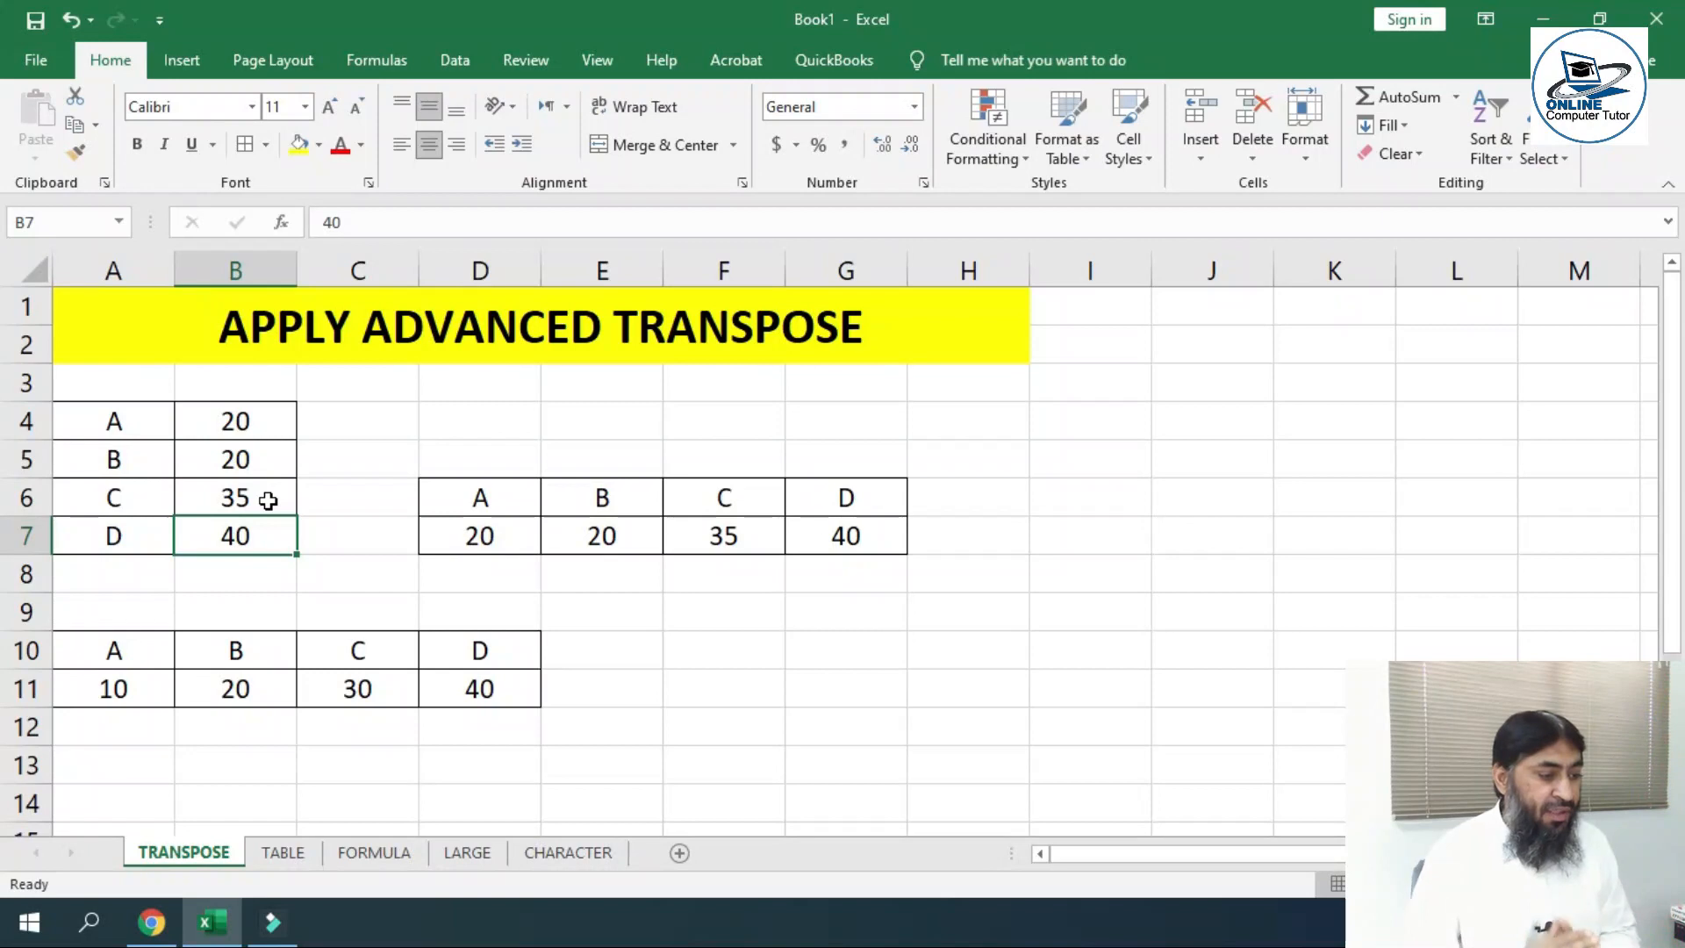
Enter the array formula =TRANSPOSE(A10:D11) across the range F10:G13 to make a linked vertical copy of the horizontal table
left_click(695, 650)
left_click_drag(719, 648, 829, 764)
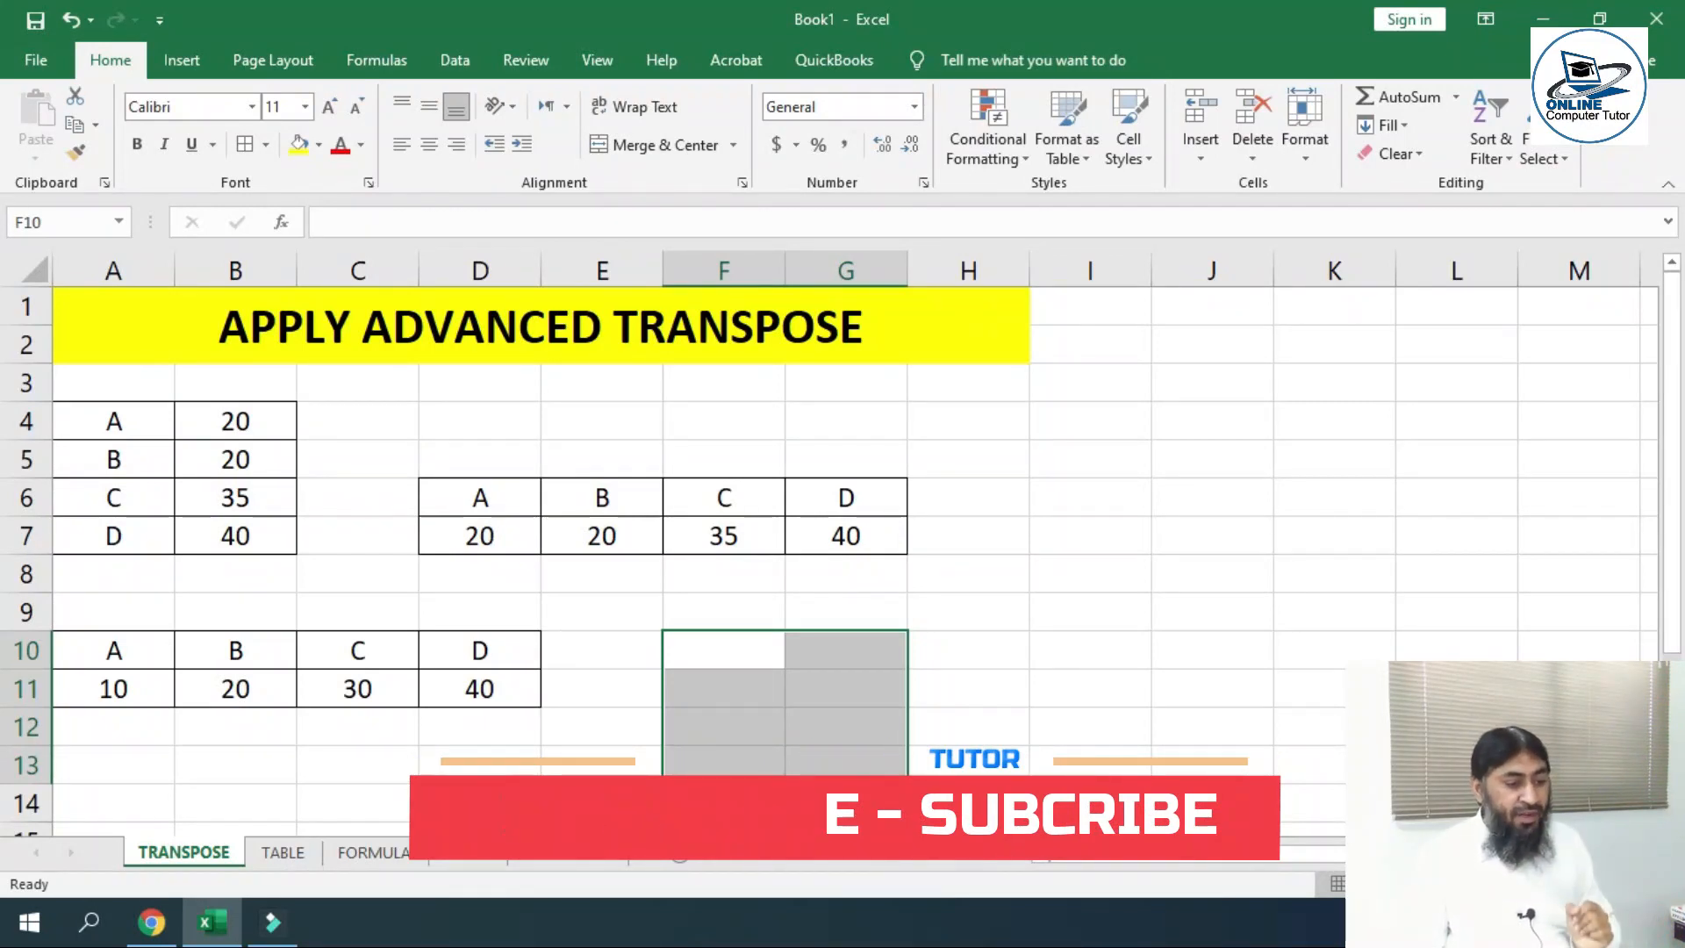
type("=")
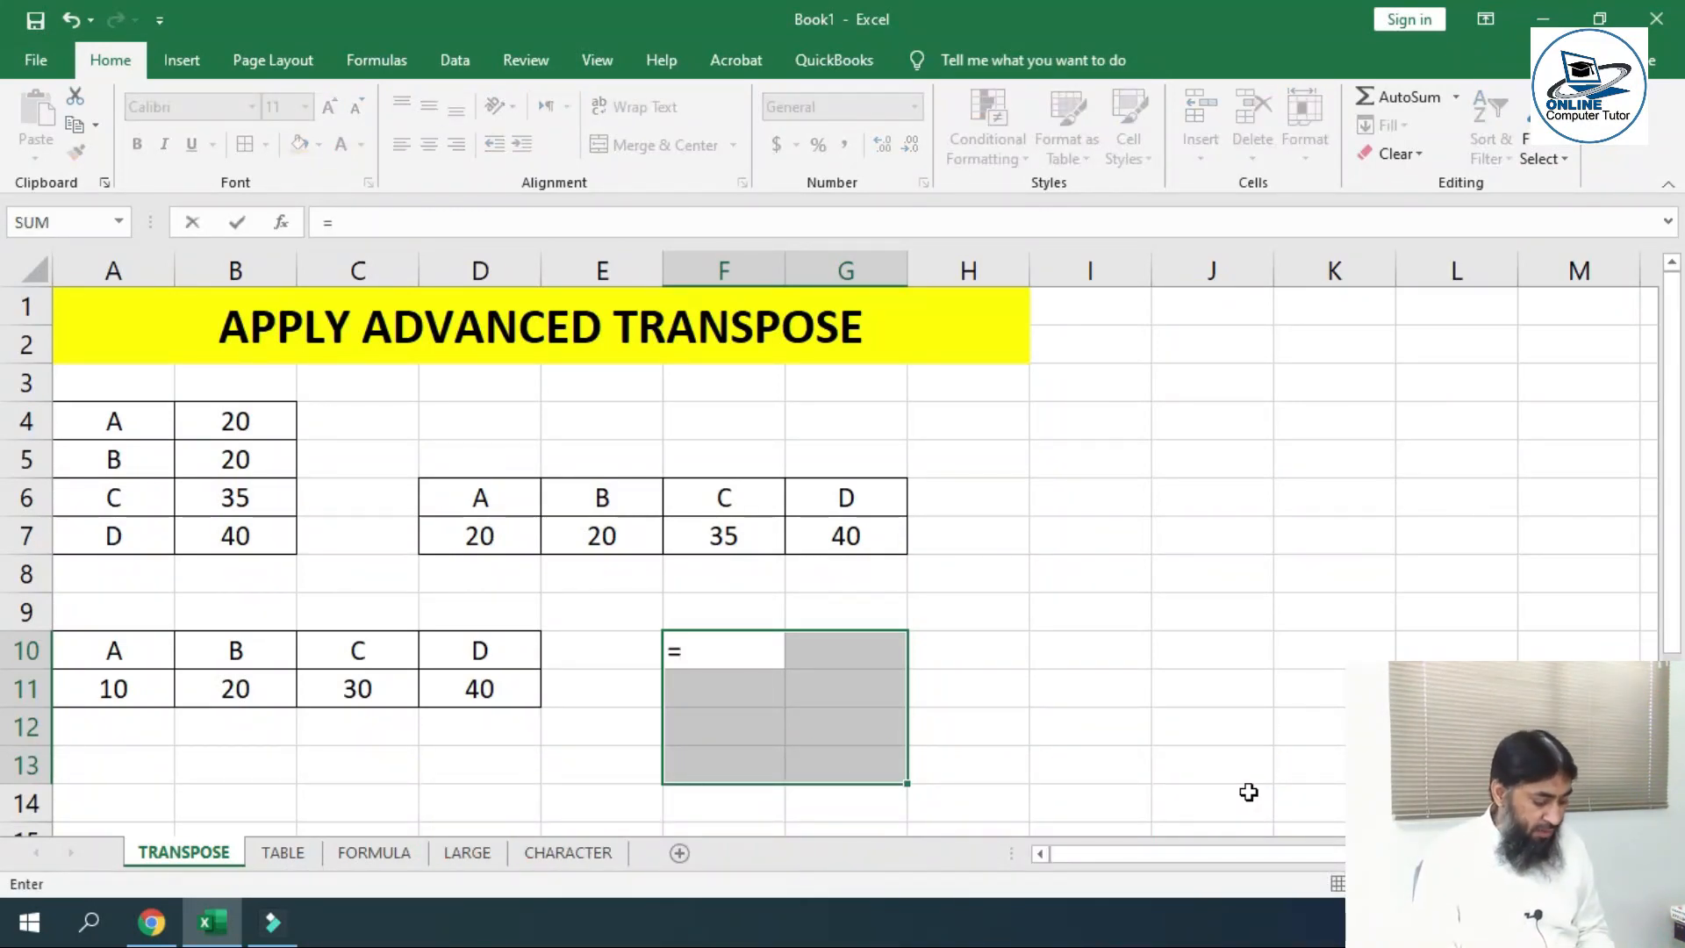
type("transpose")
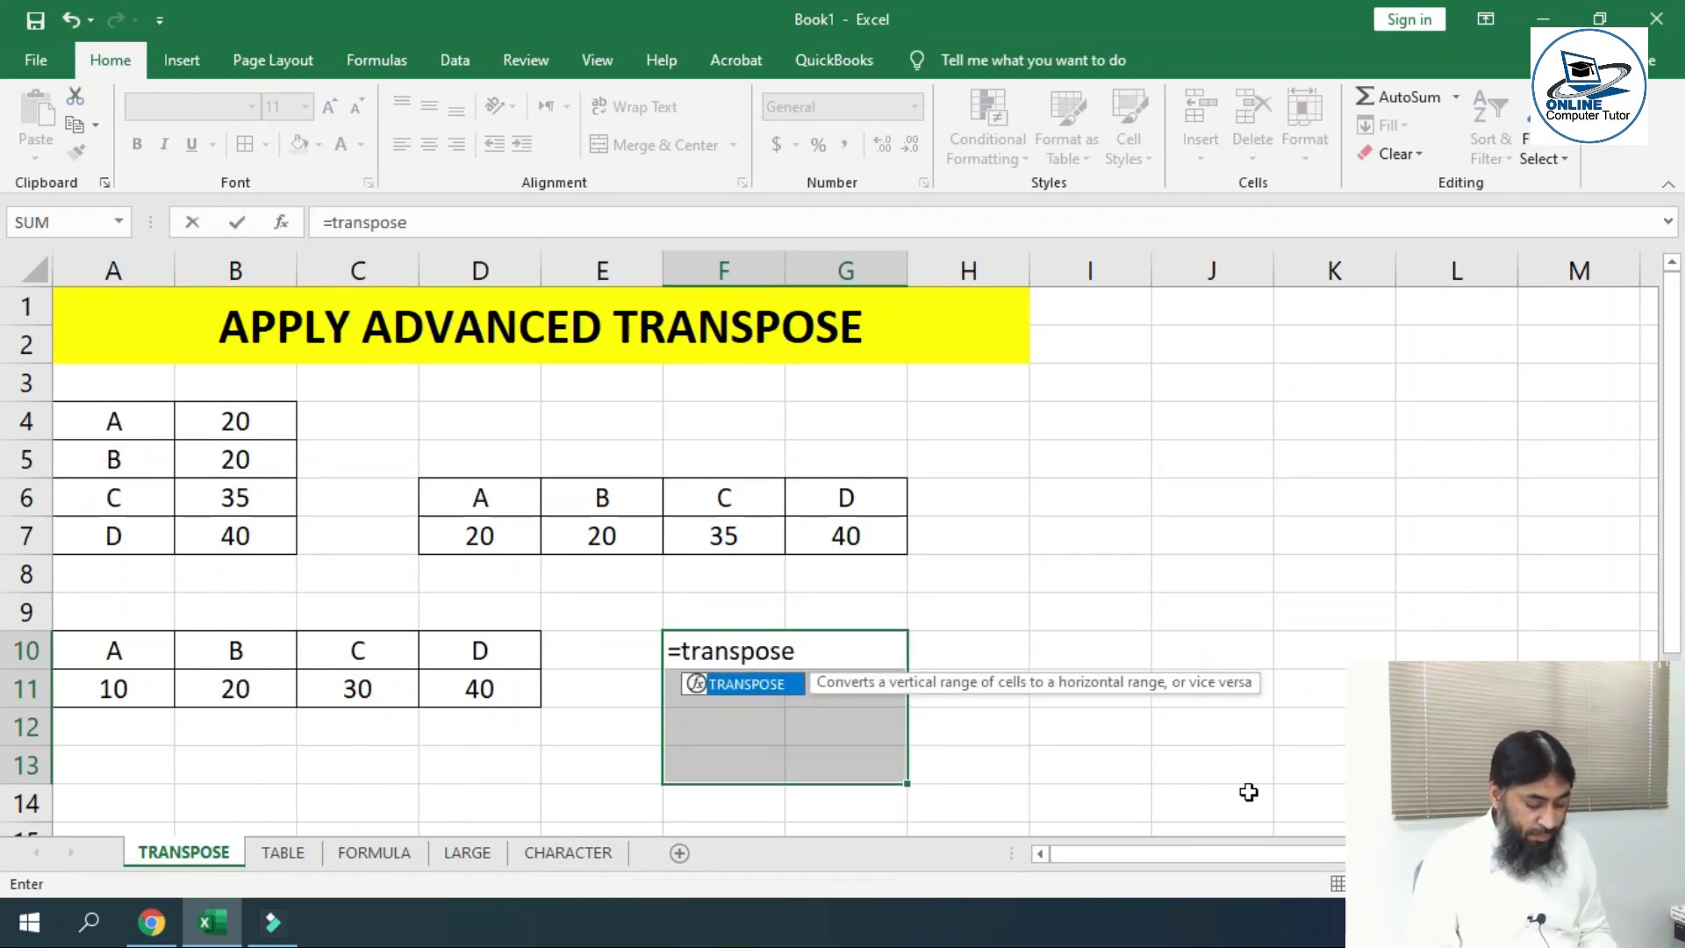
type("(")
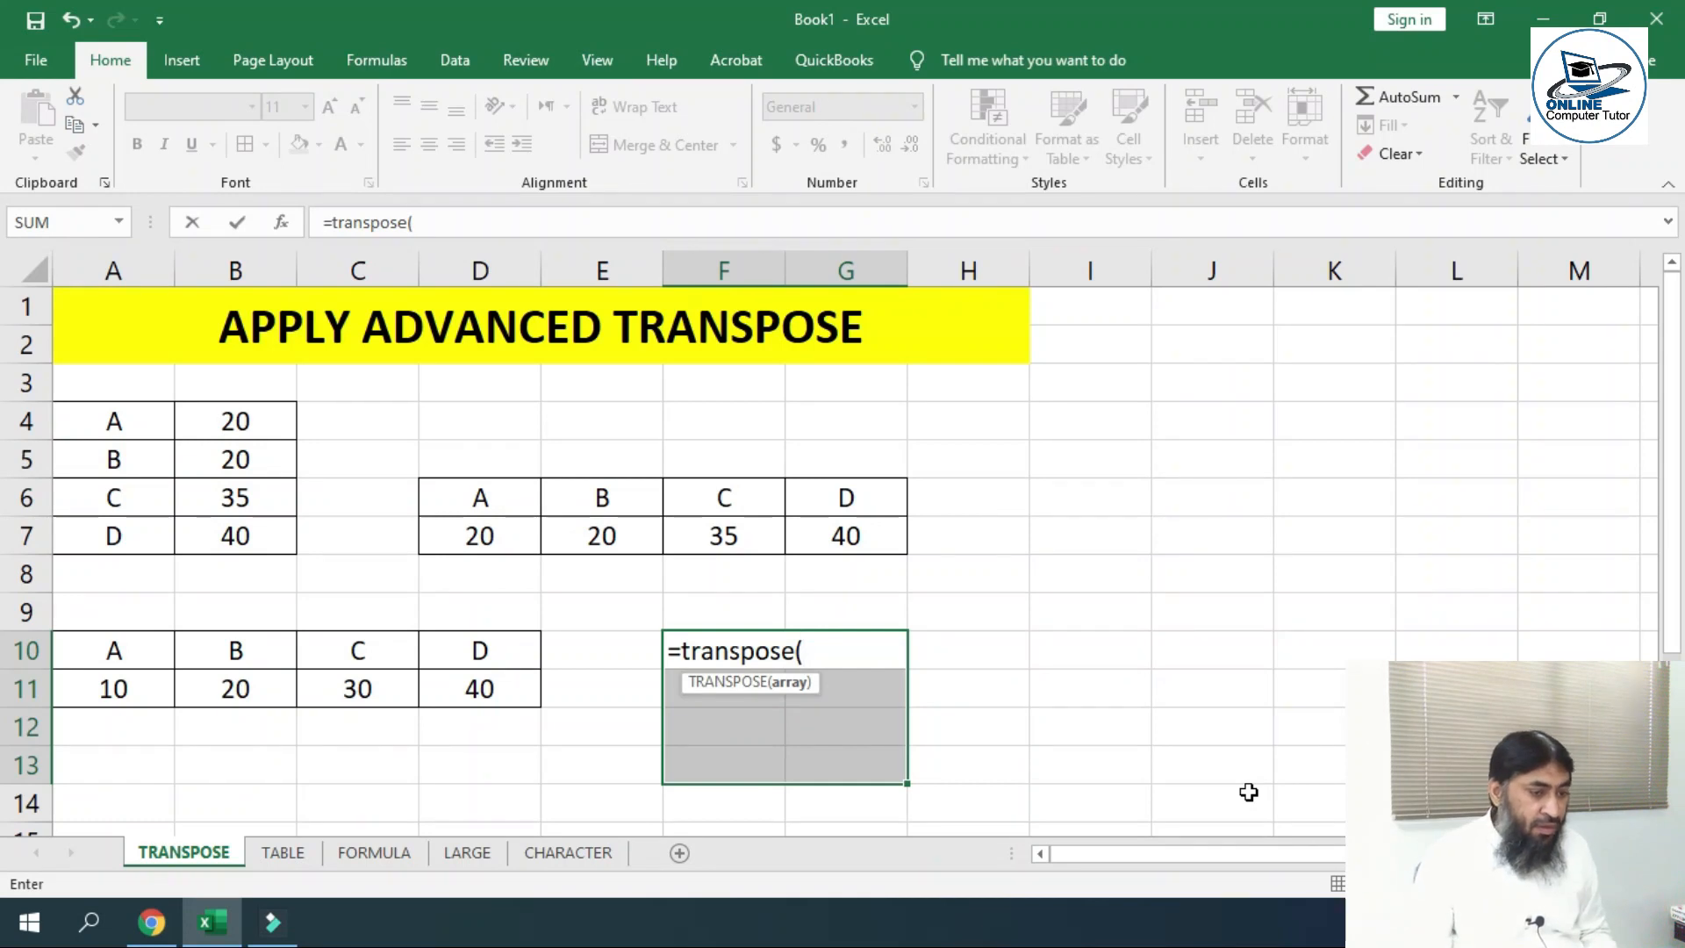
left_click_drag(114, 651, 467, 688)
type(")")
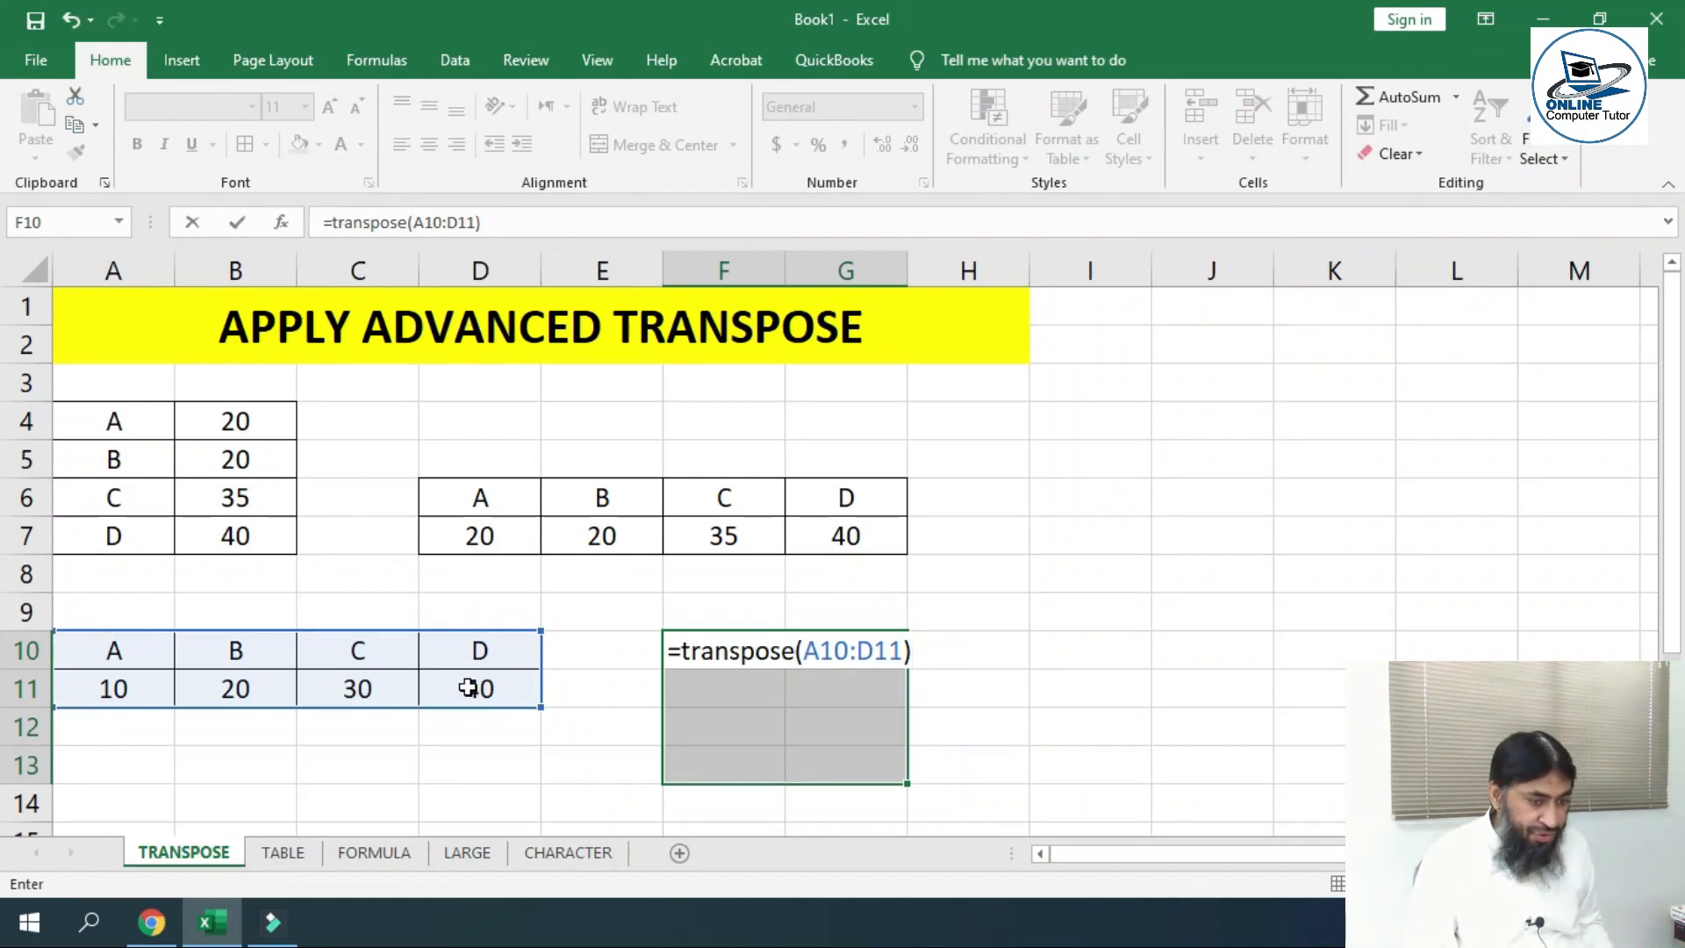
key("ctrl+shift+Return")
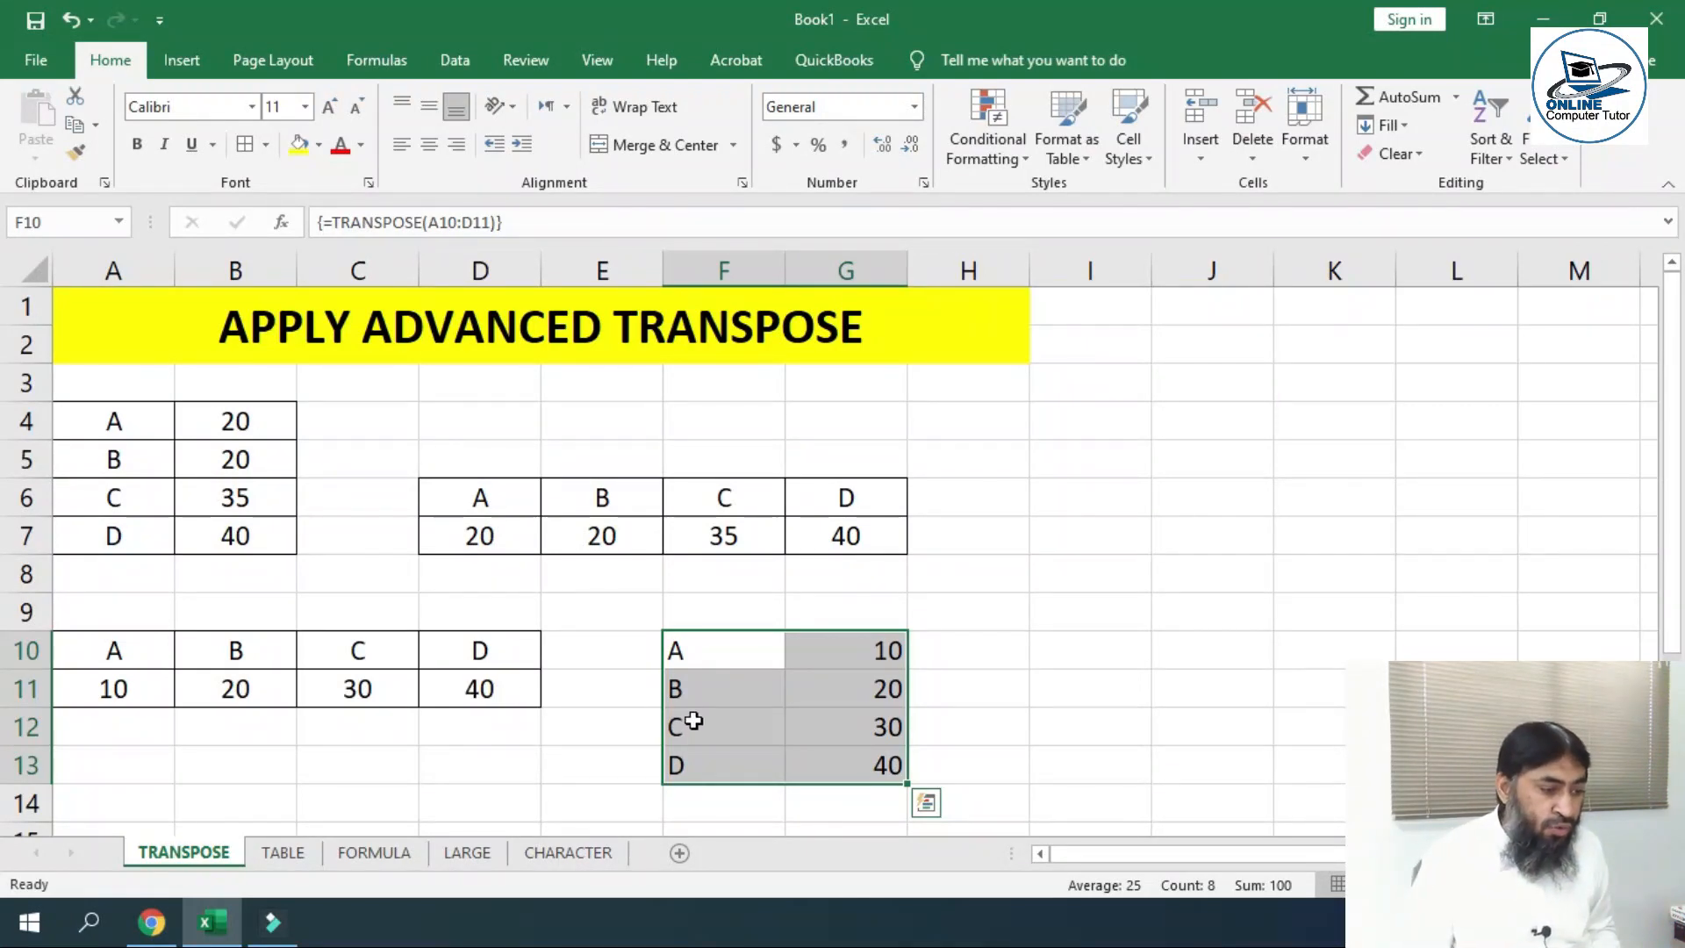
Set B11 in the horizontal source table to 30 to test the link to its transposed copy
left_click(265, 683)
type("30")
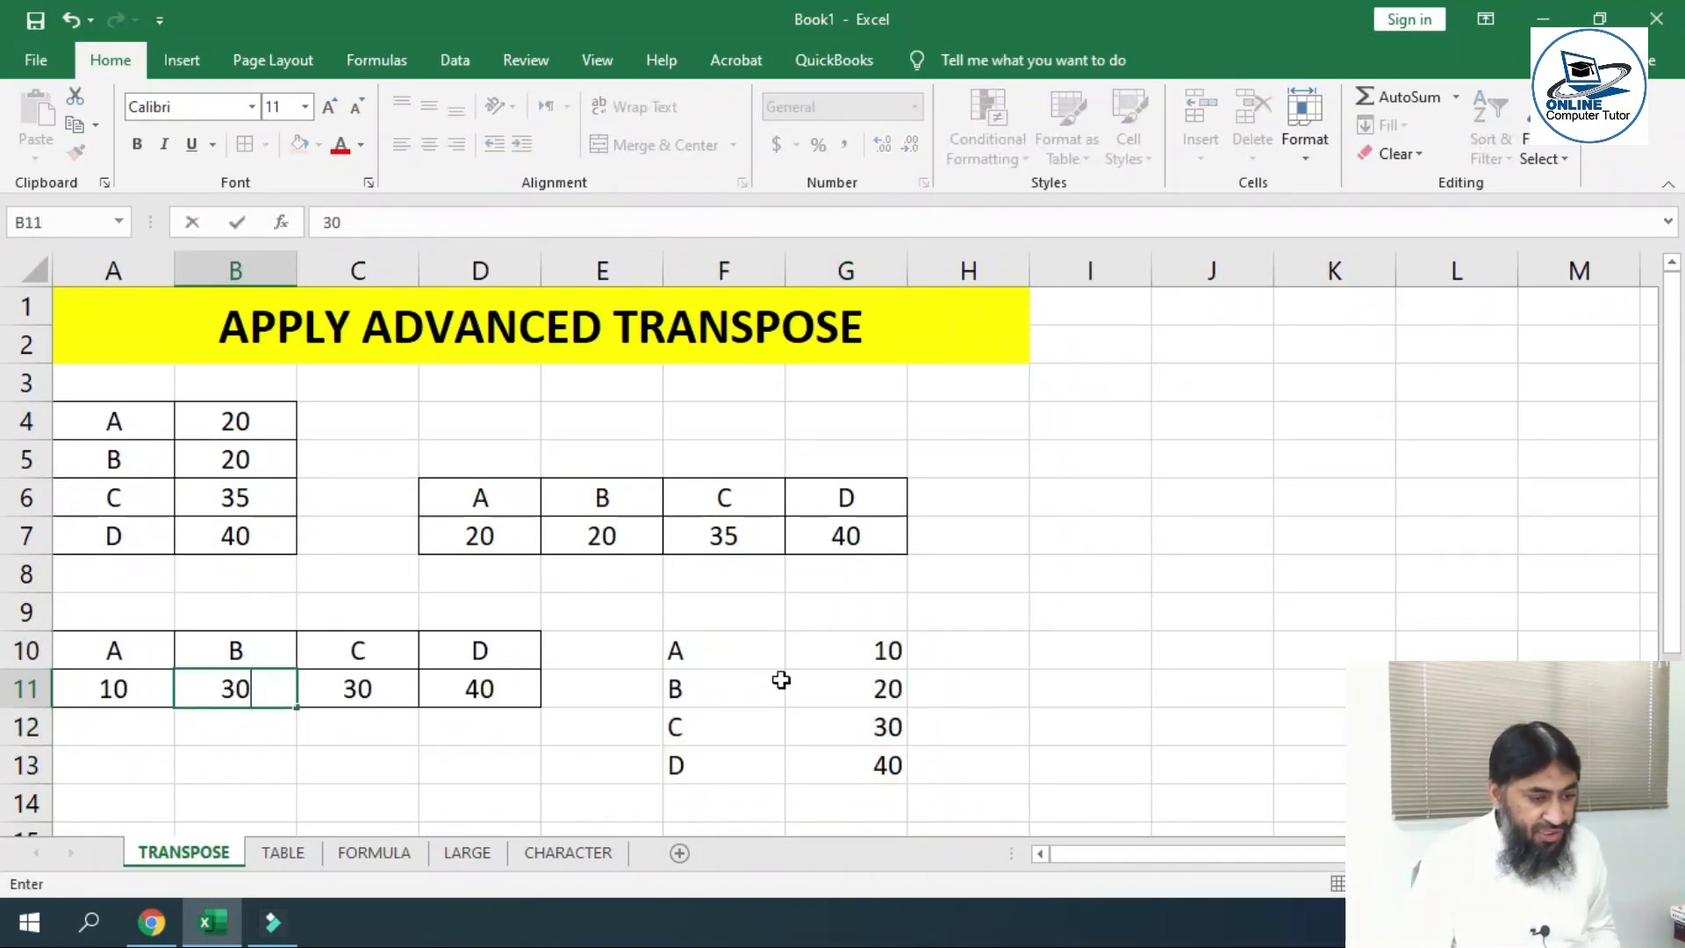
key("Return")
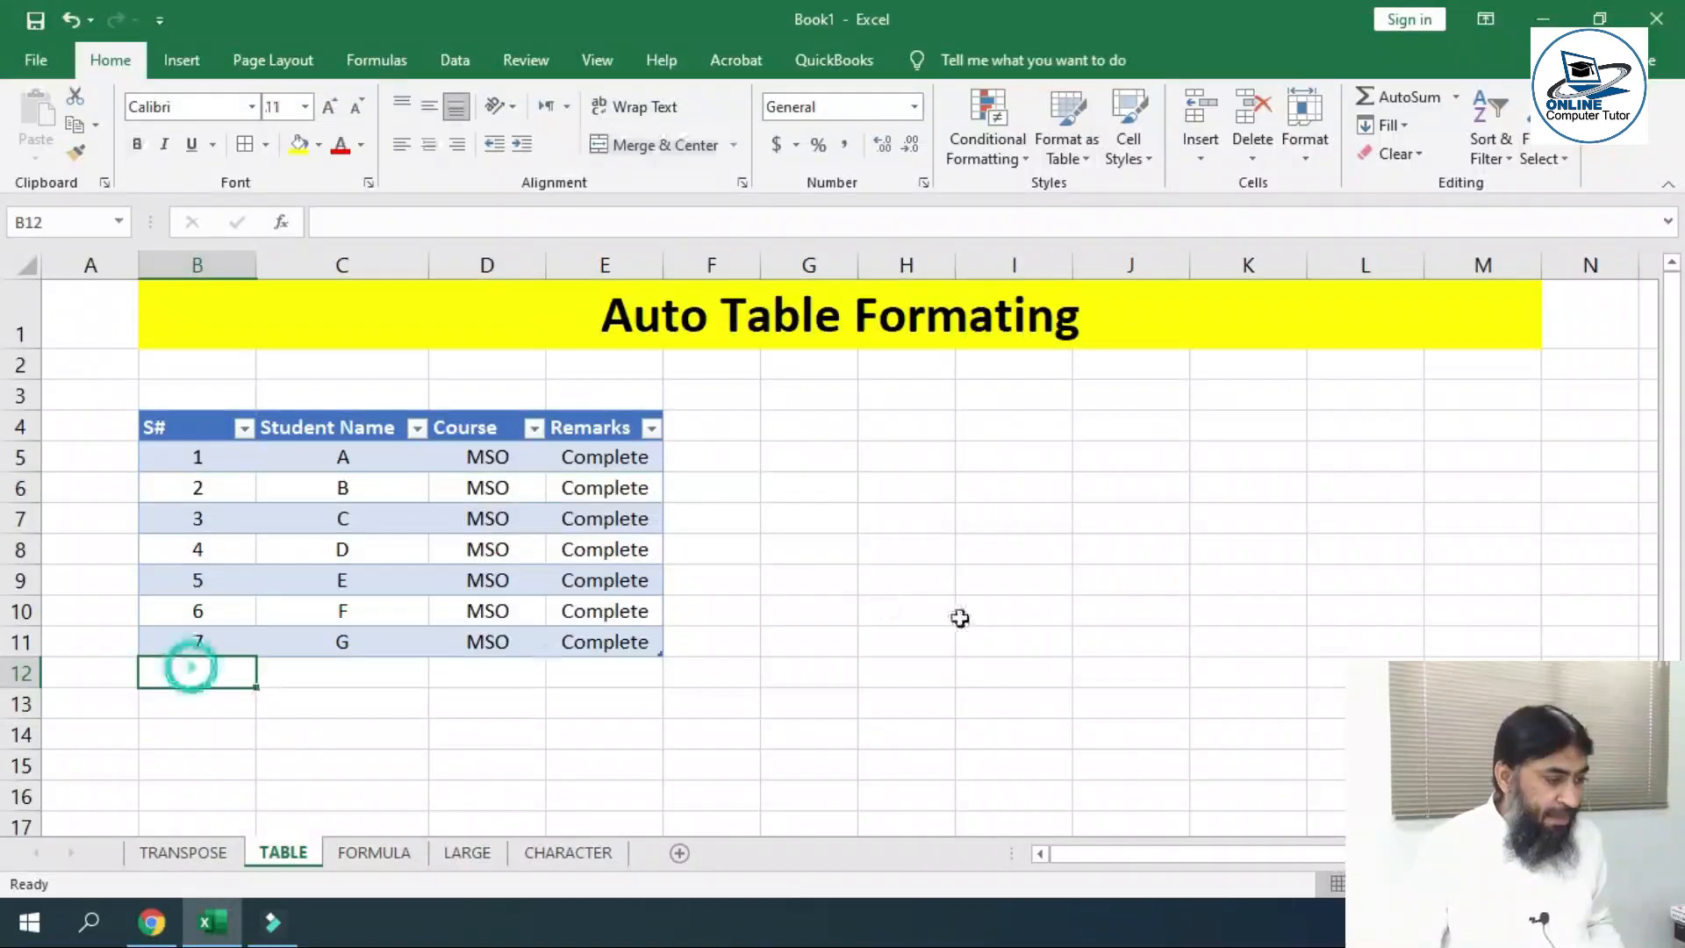
key("Up")
key("Up")
key("Up")
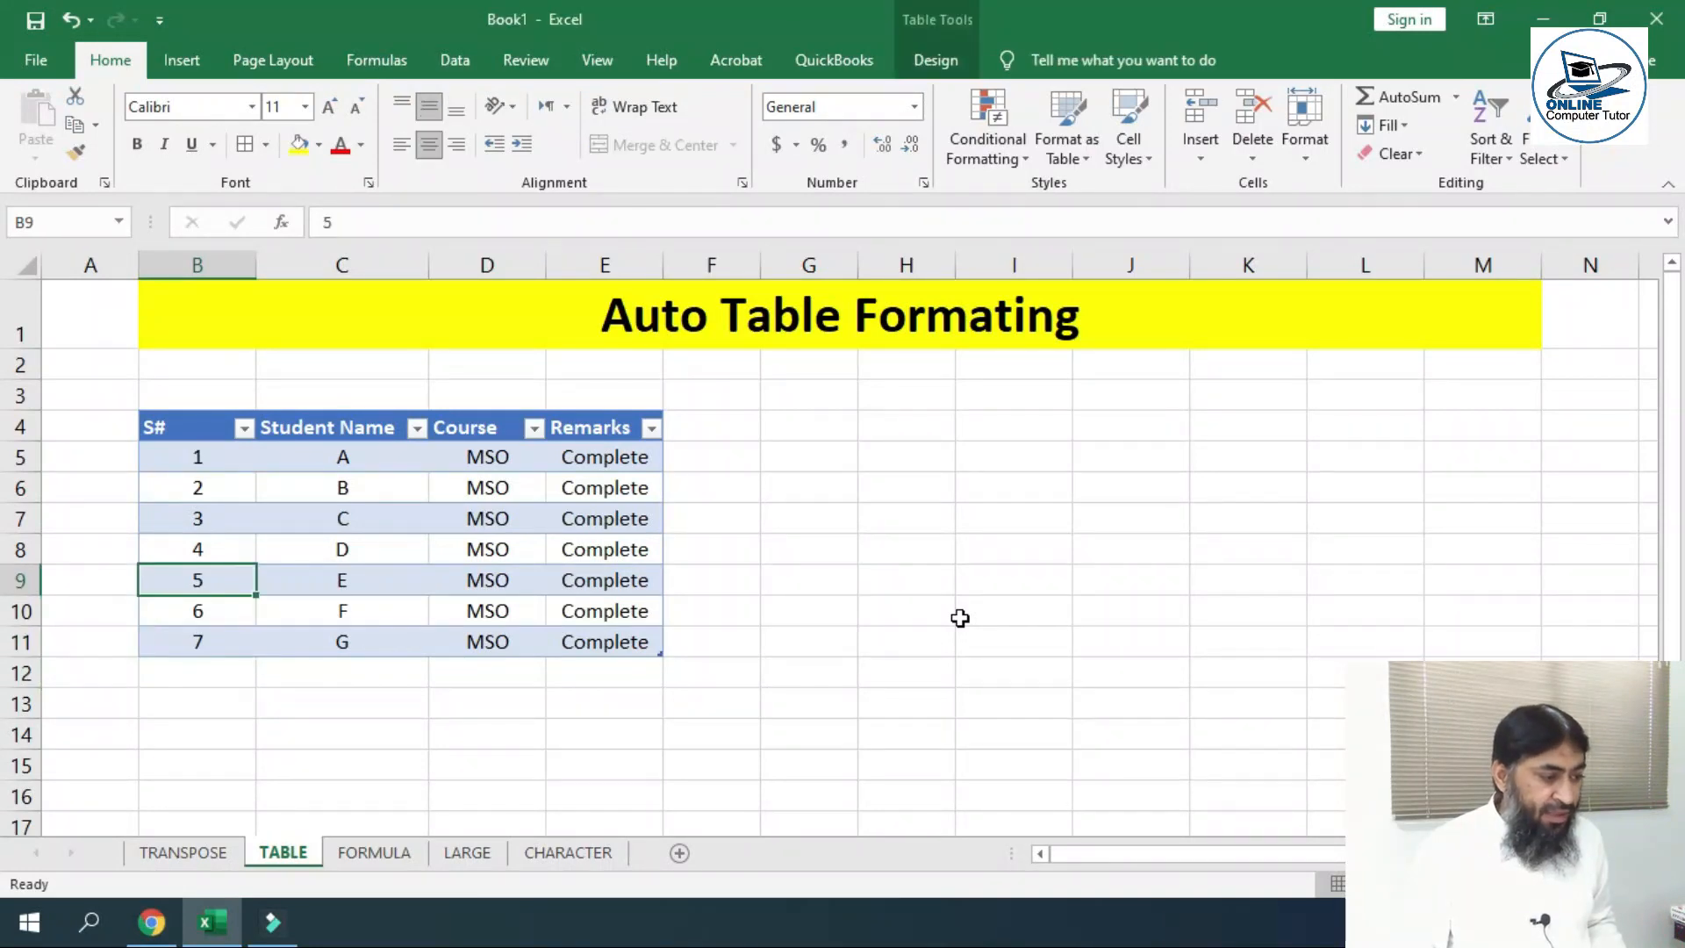
key("Down")
key("Down")
key("Down")
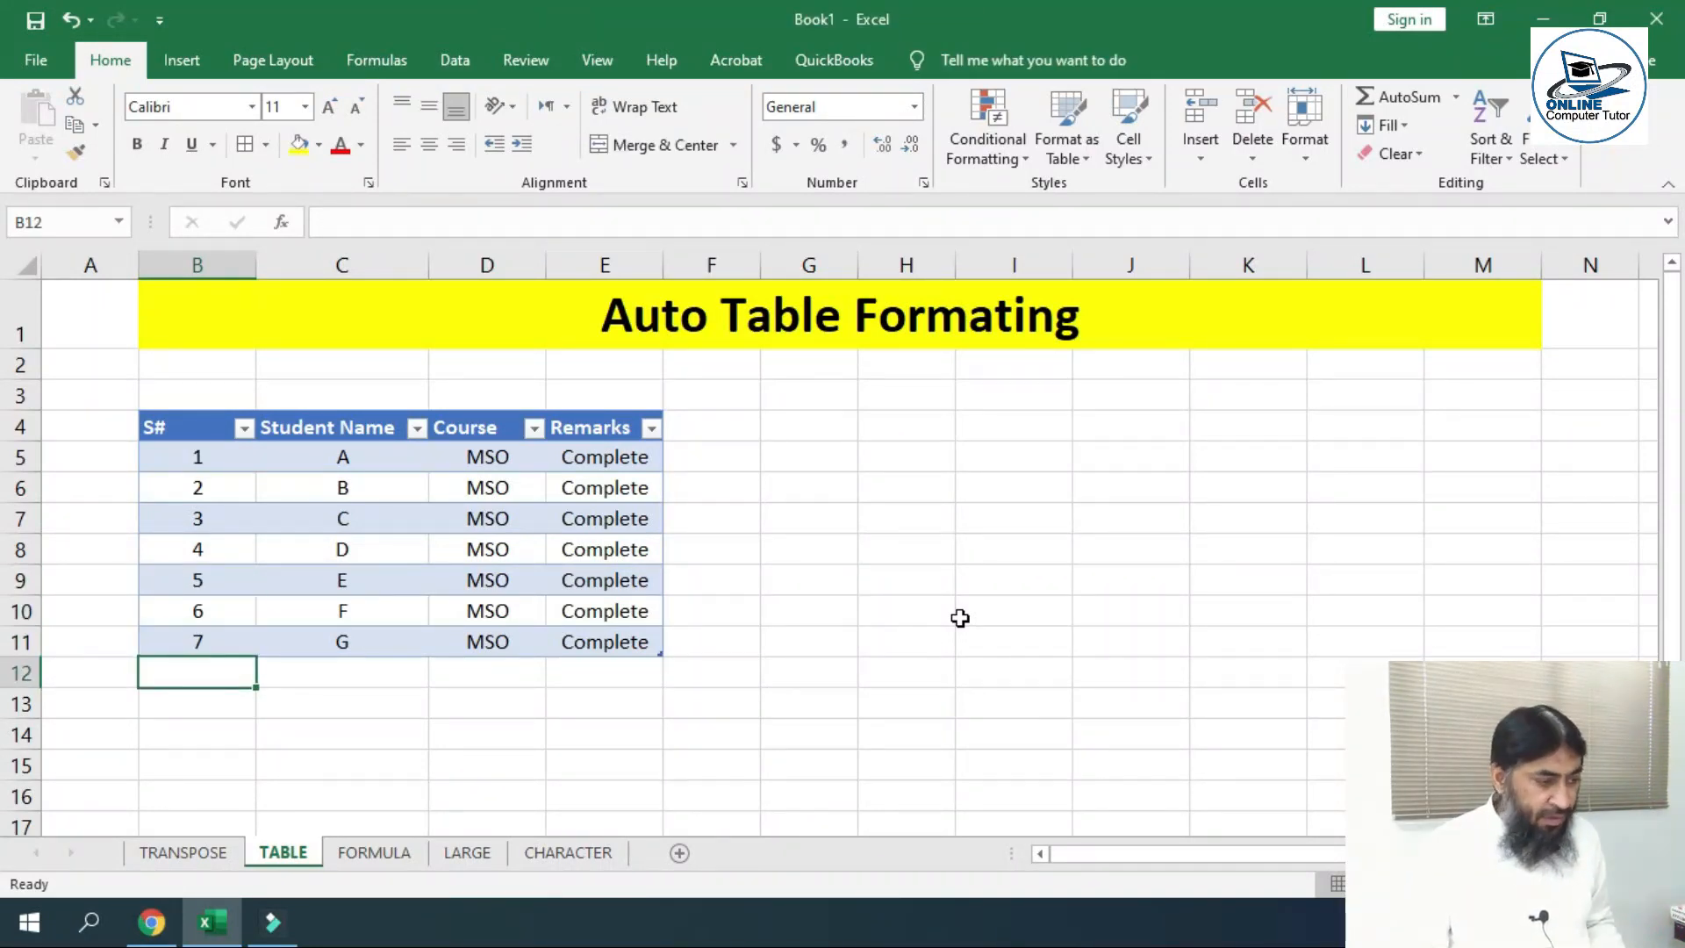
key("alt")
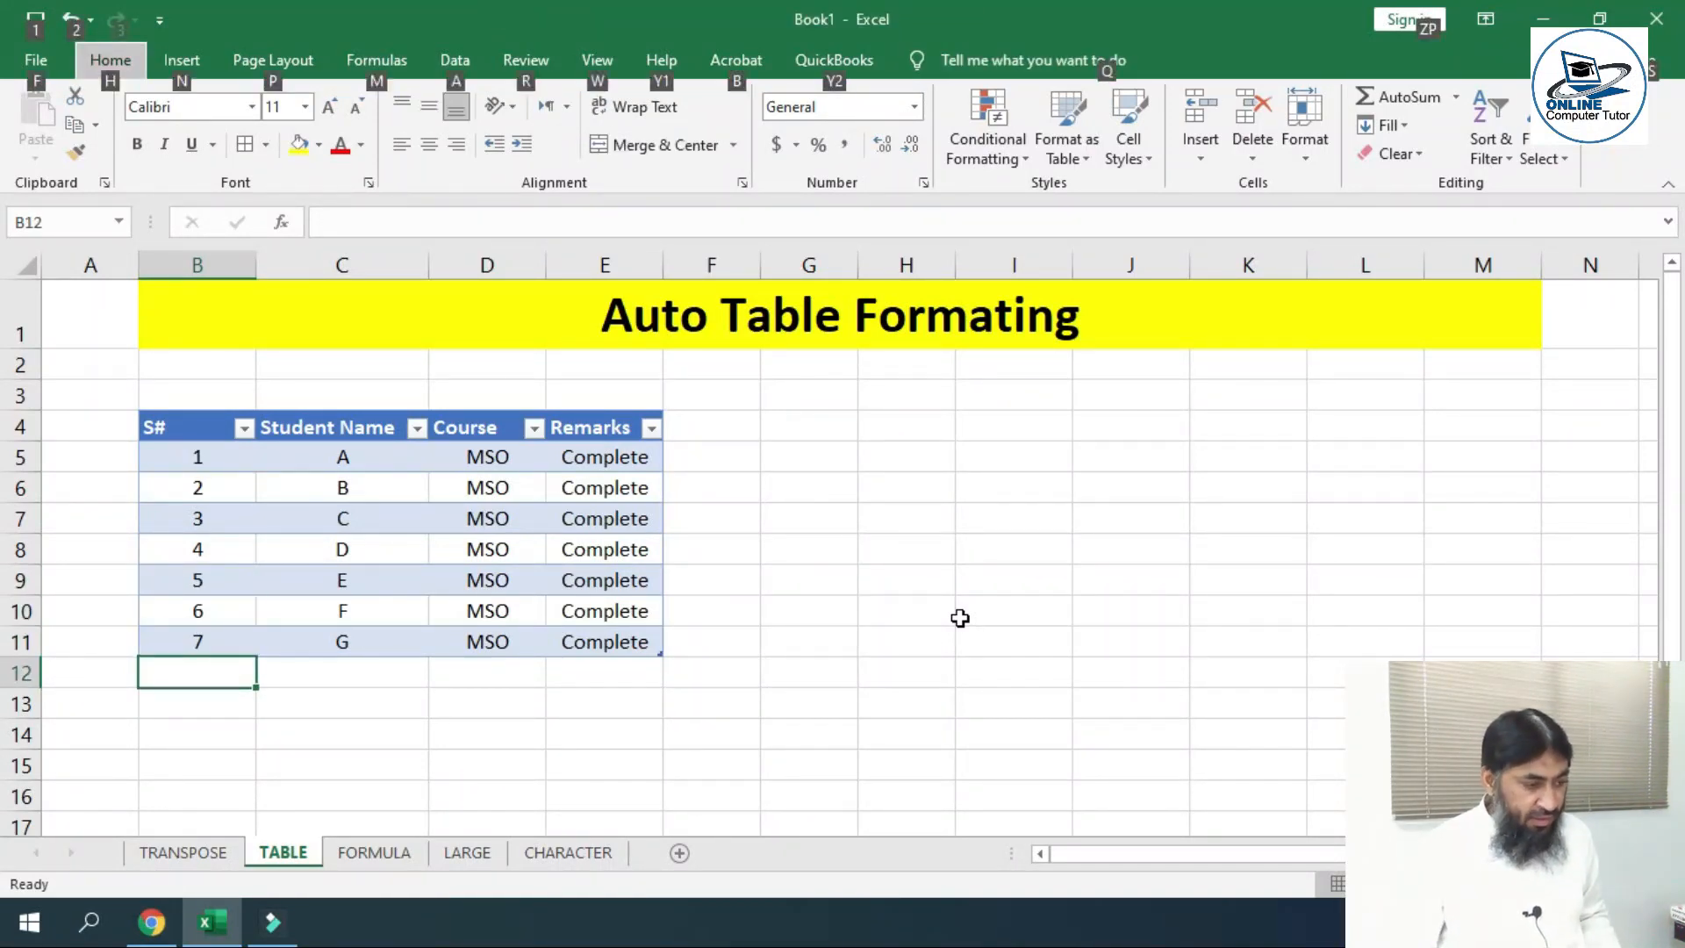
left_click(537, 760)
Extend the student table by entering serial numbers 8 in B12 and 9 in B13 directly below its last row
left_click(188, 677)
type("8")
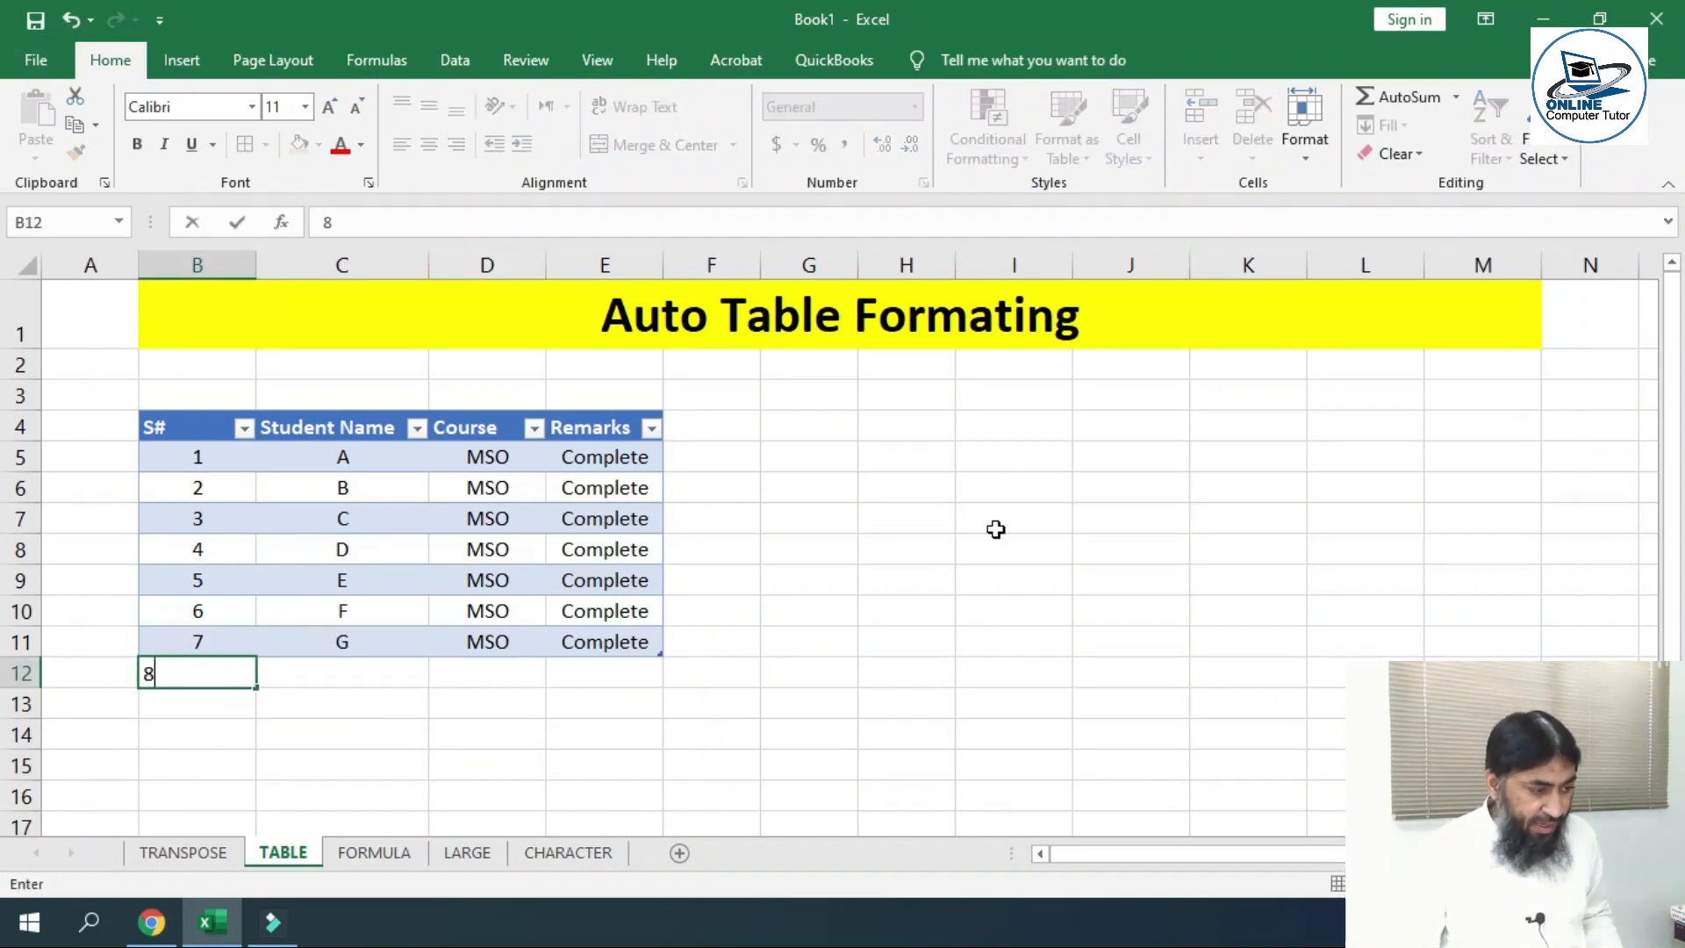
key("Tab")
key("Down")
key("Down")
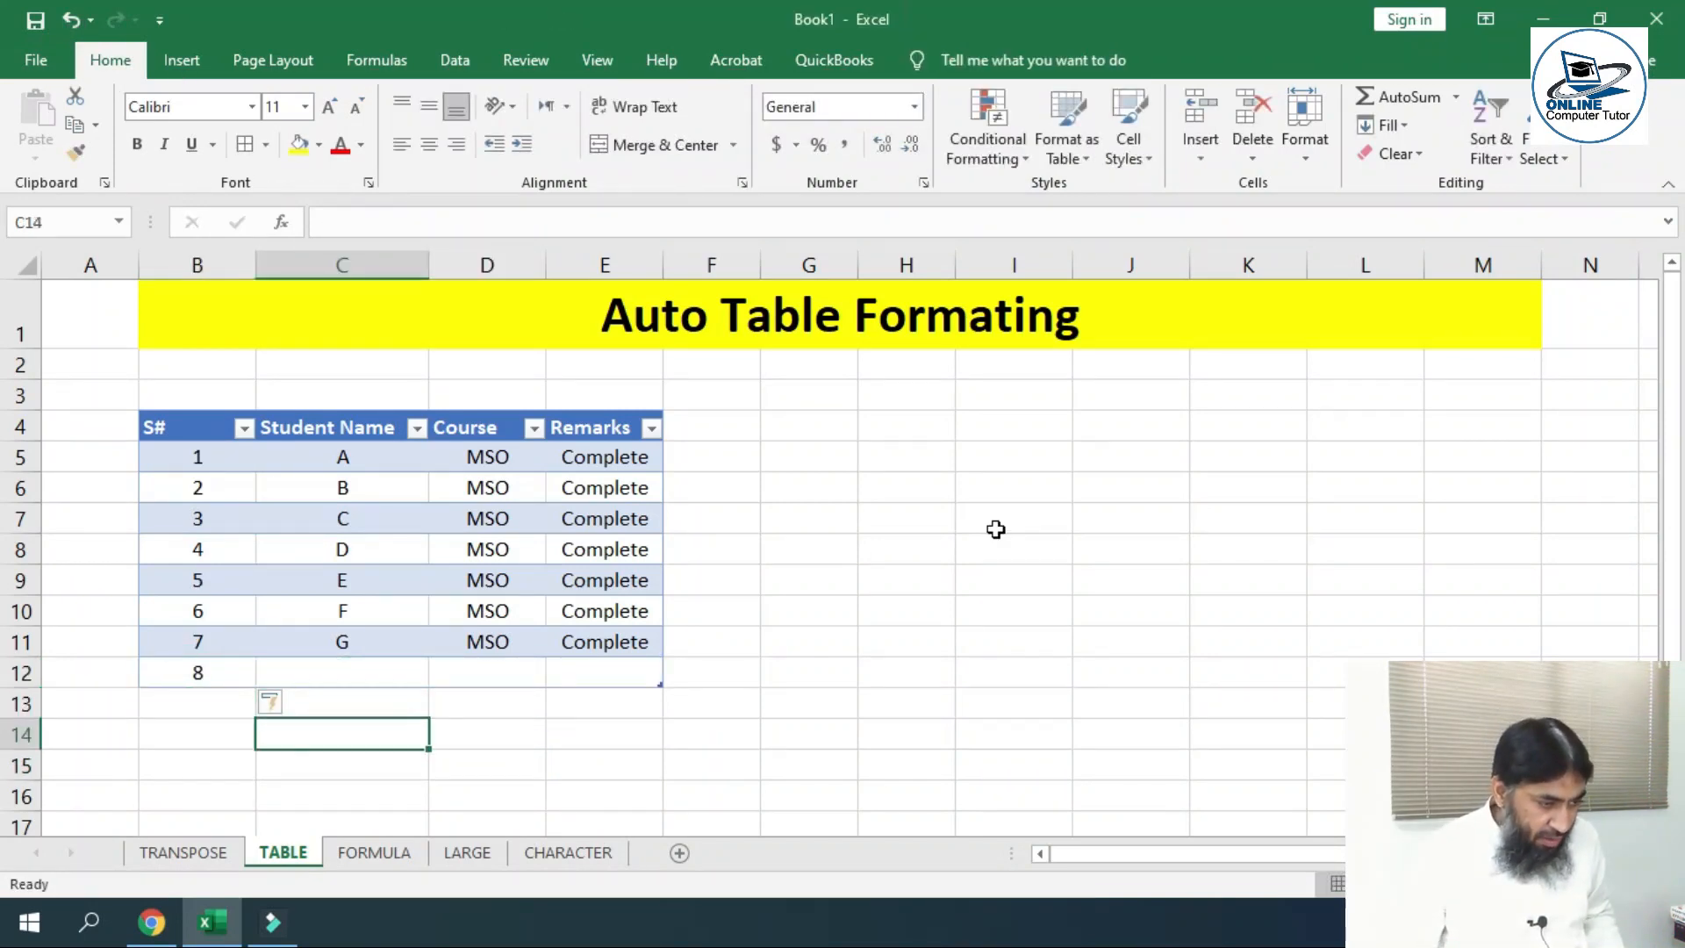
left_click(218, 701)
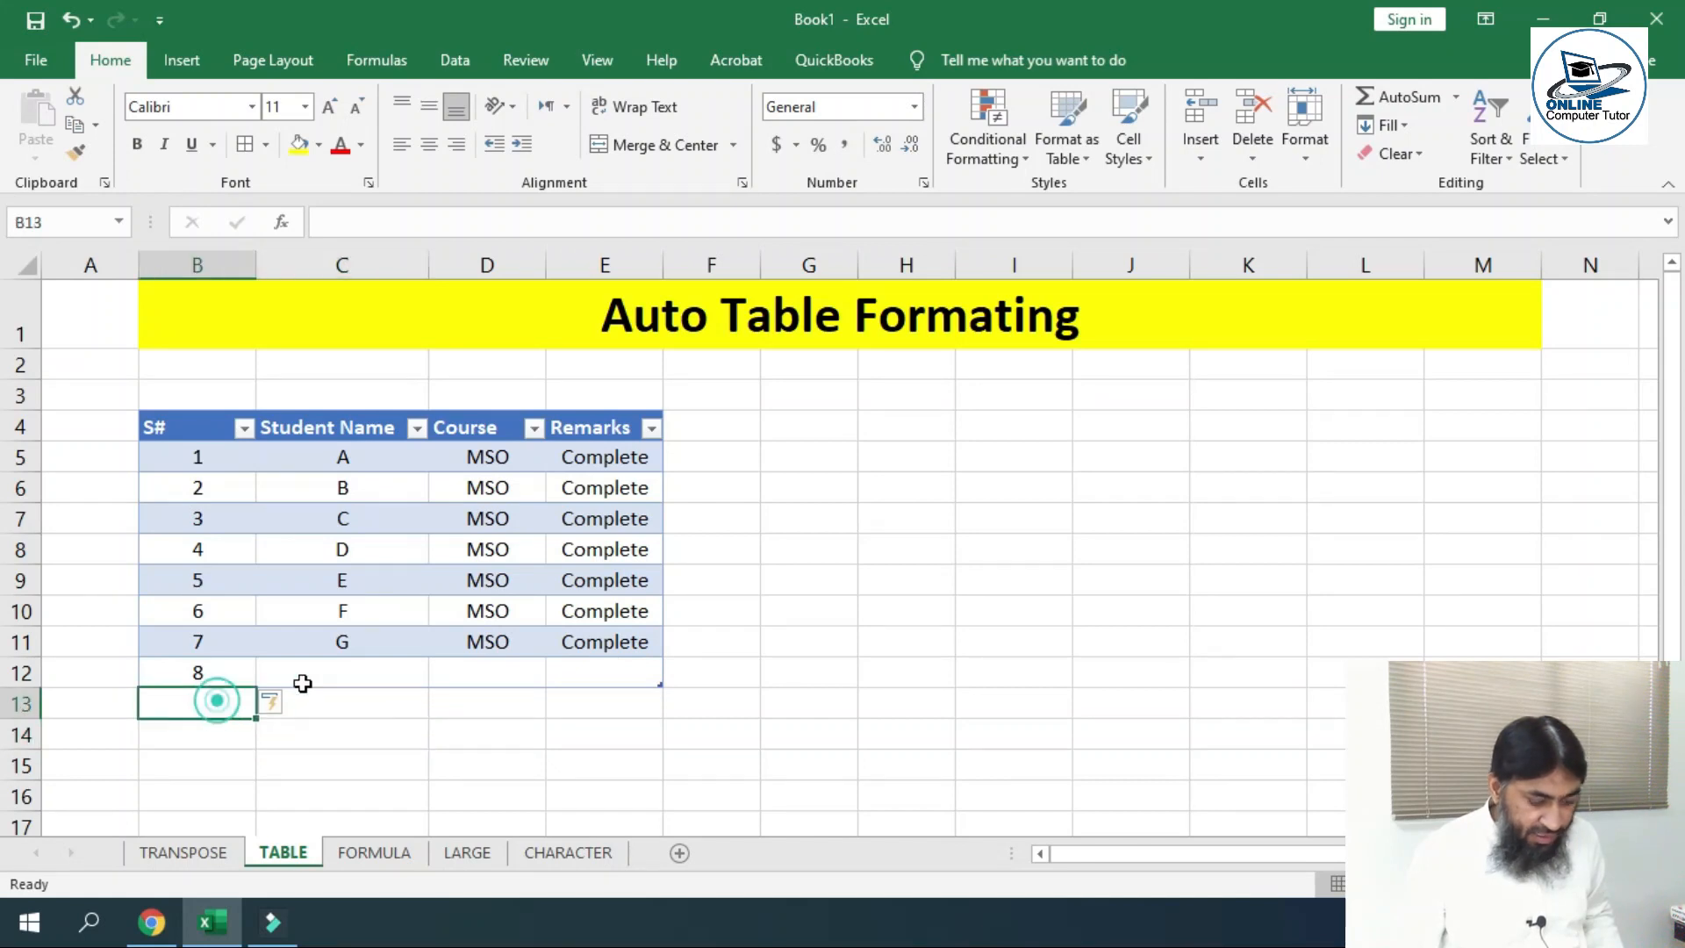
type("9")
key("Return")
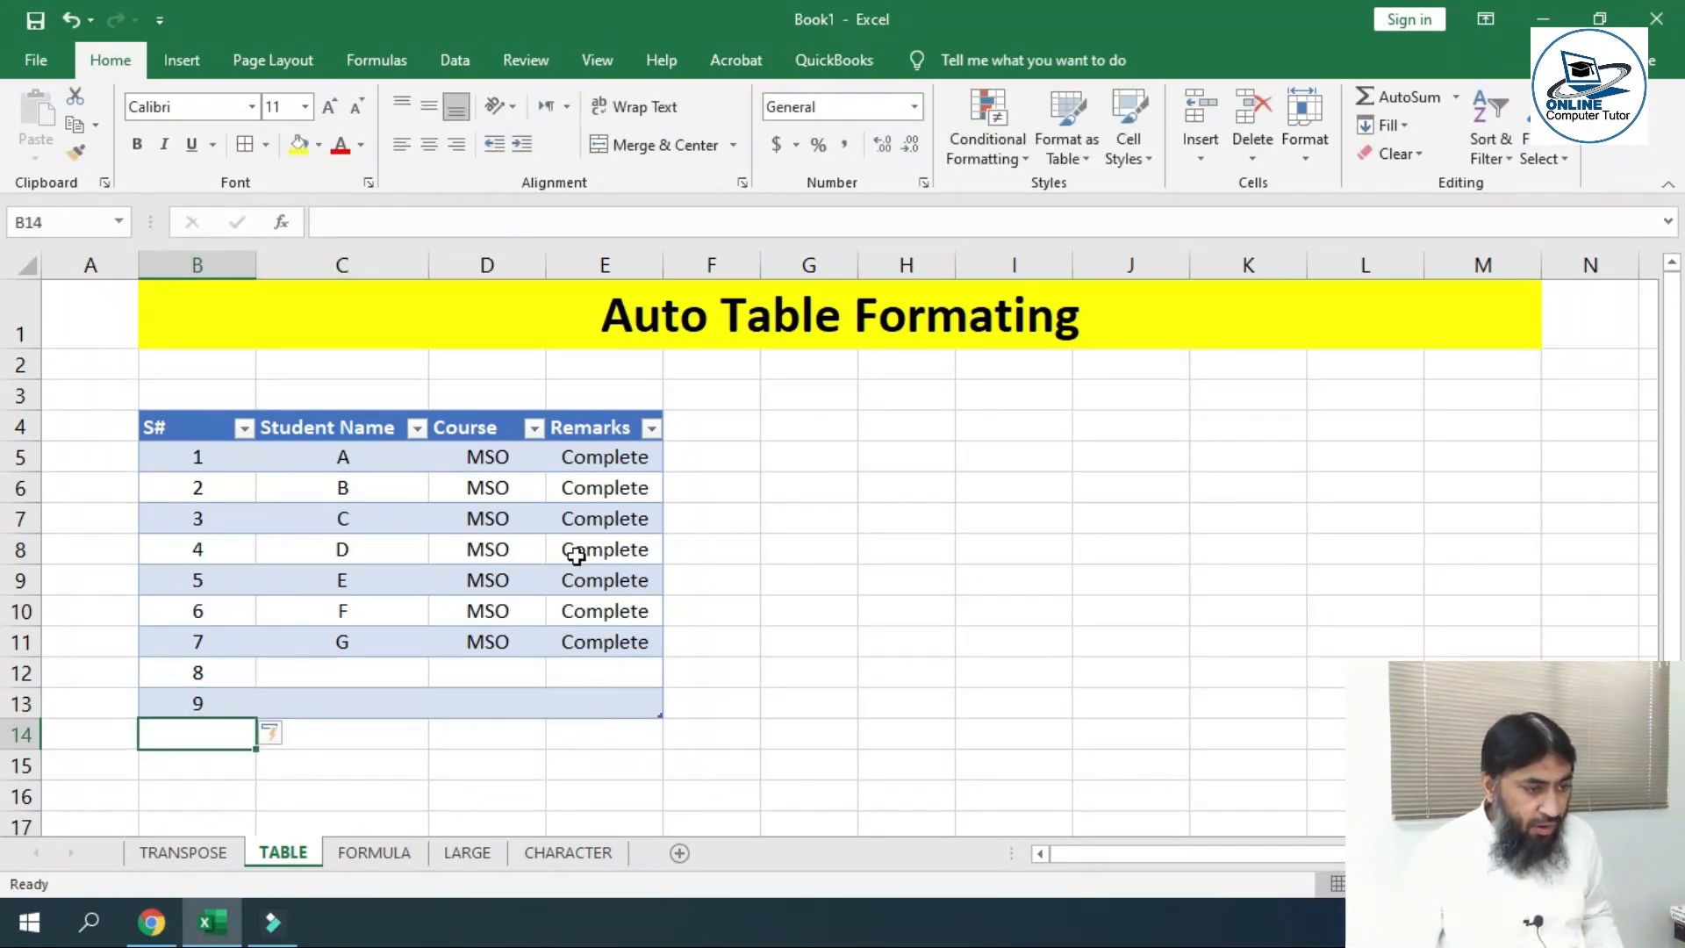
Format the empty range H4:K4 as a table with headers, using the orange style from the second row of the Medium group
left_click(843, 420)
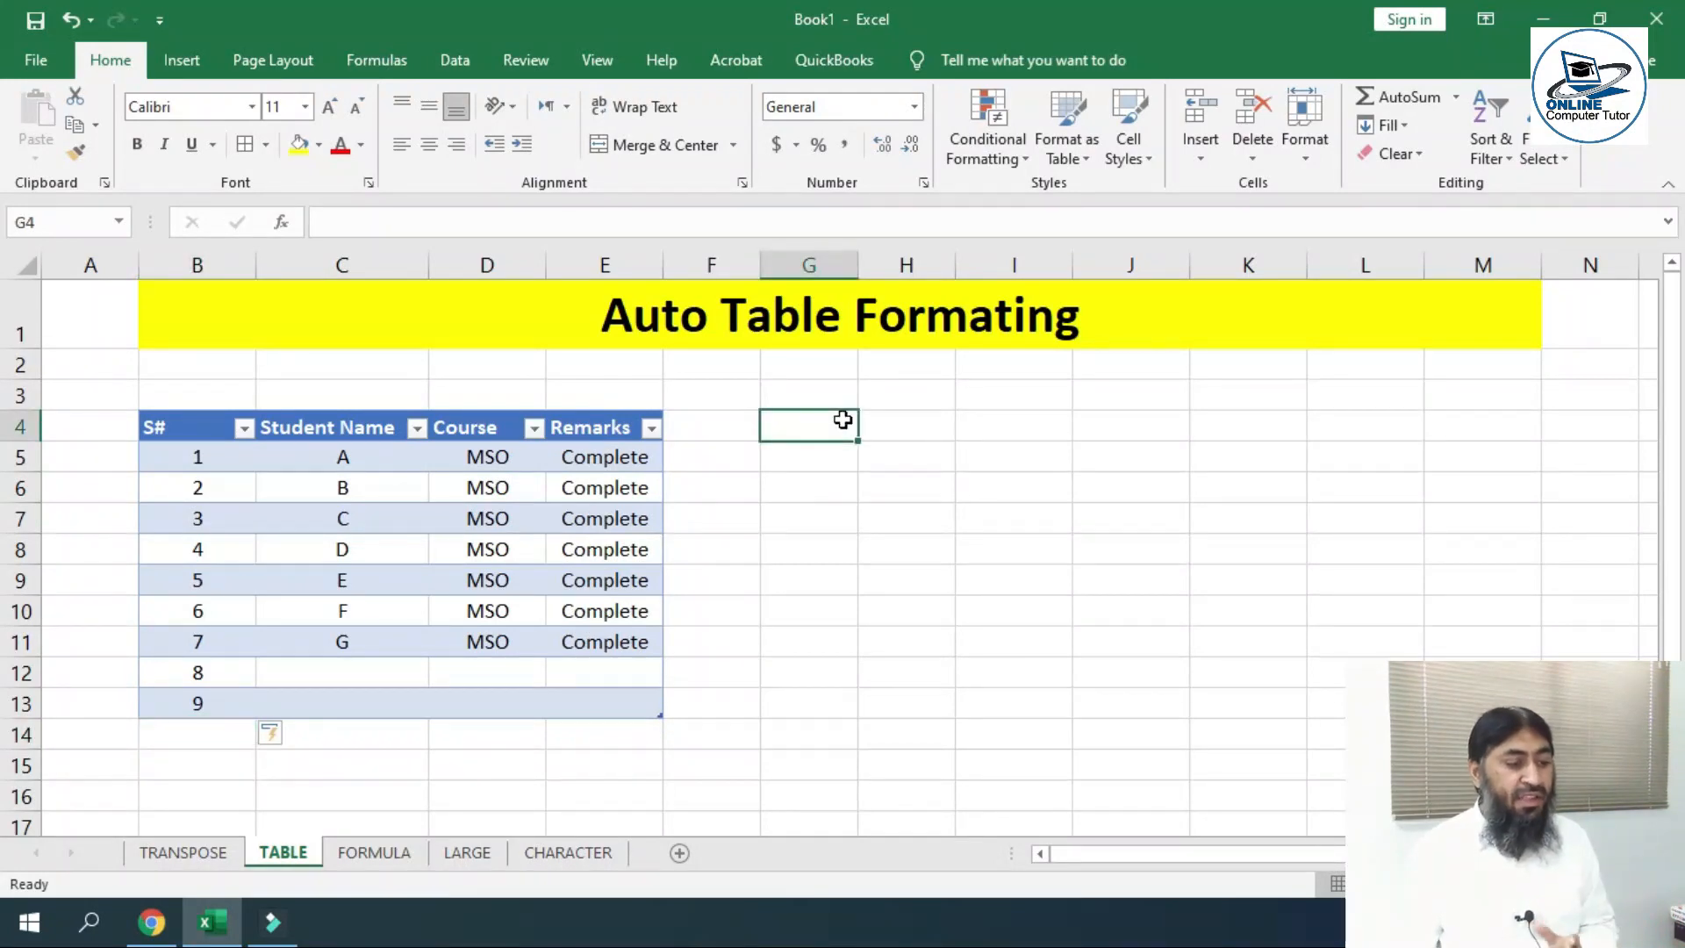
left_click(623, 696)
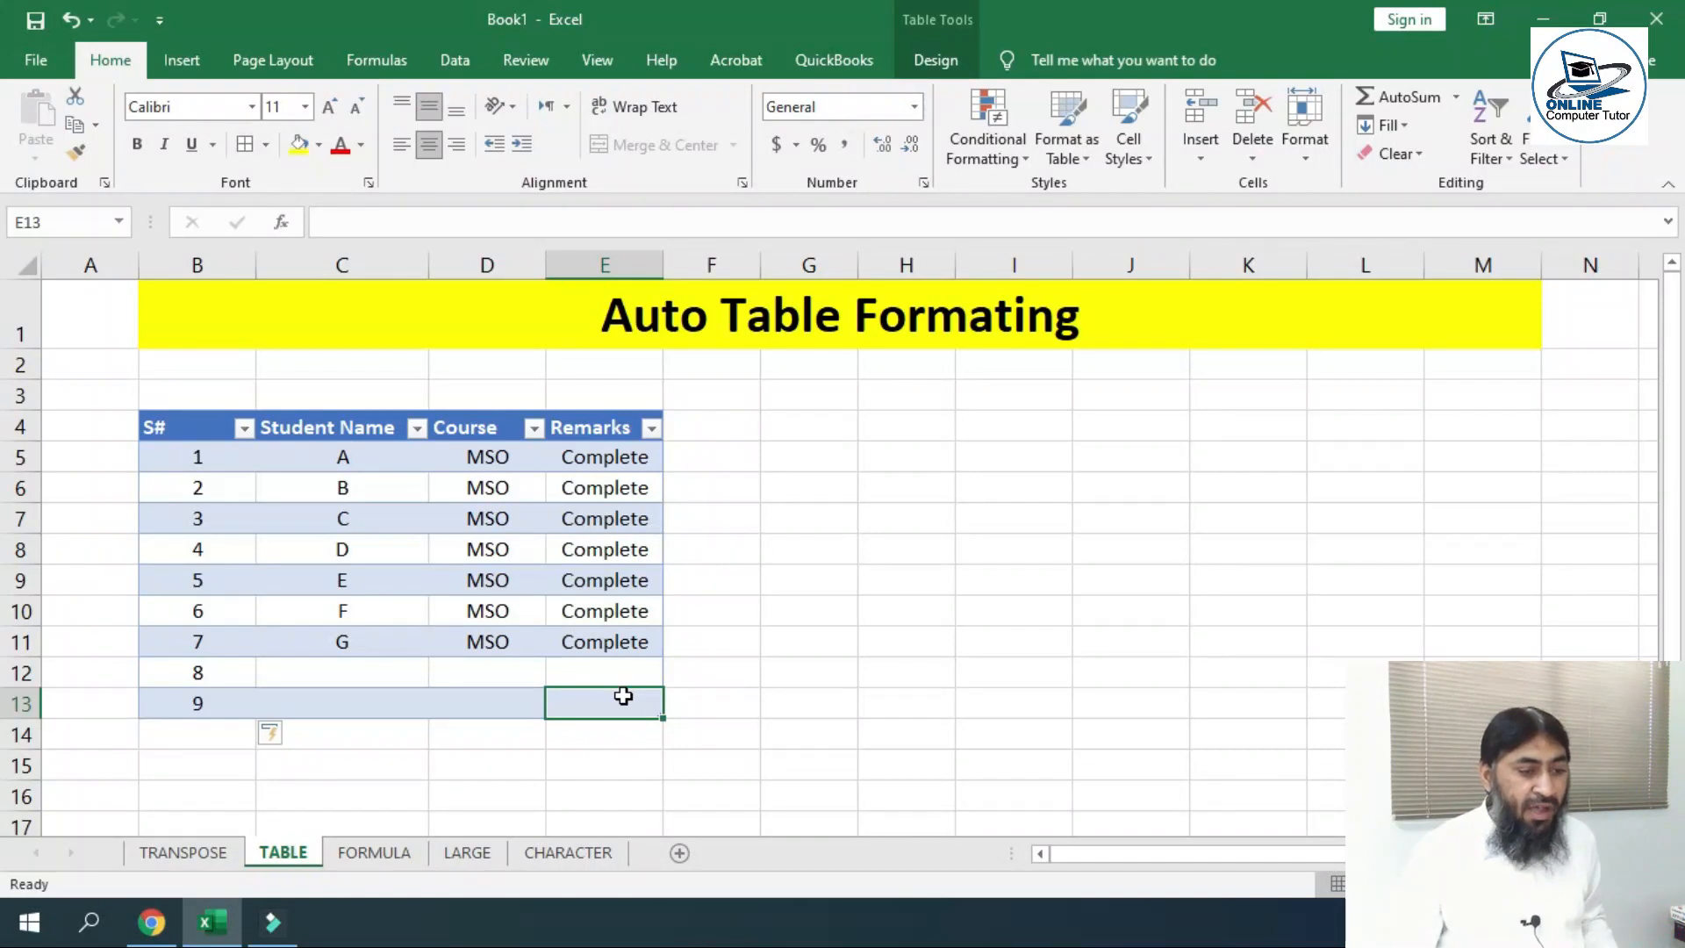
left_click(872, 427)
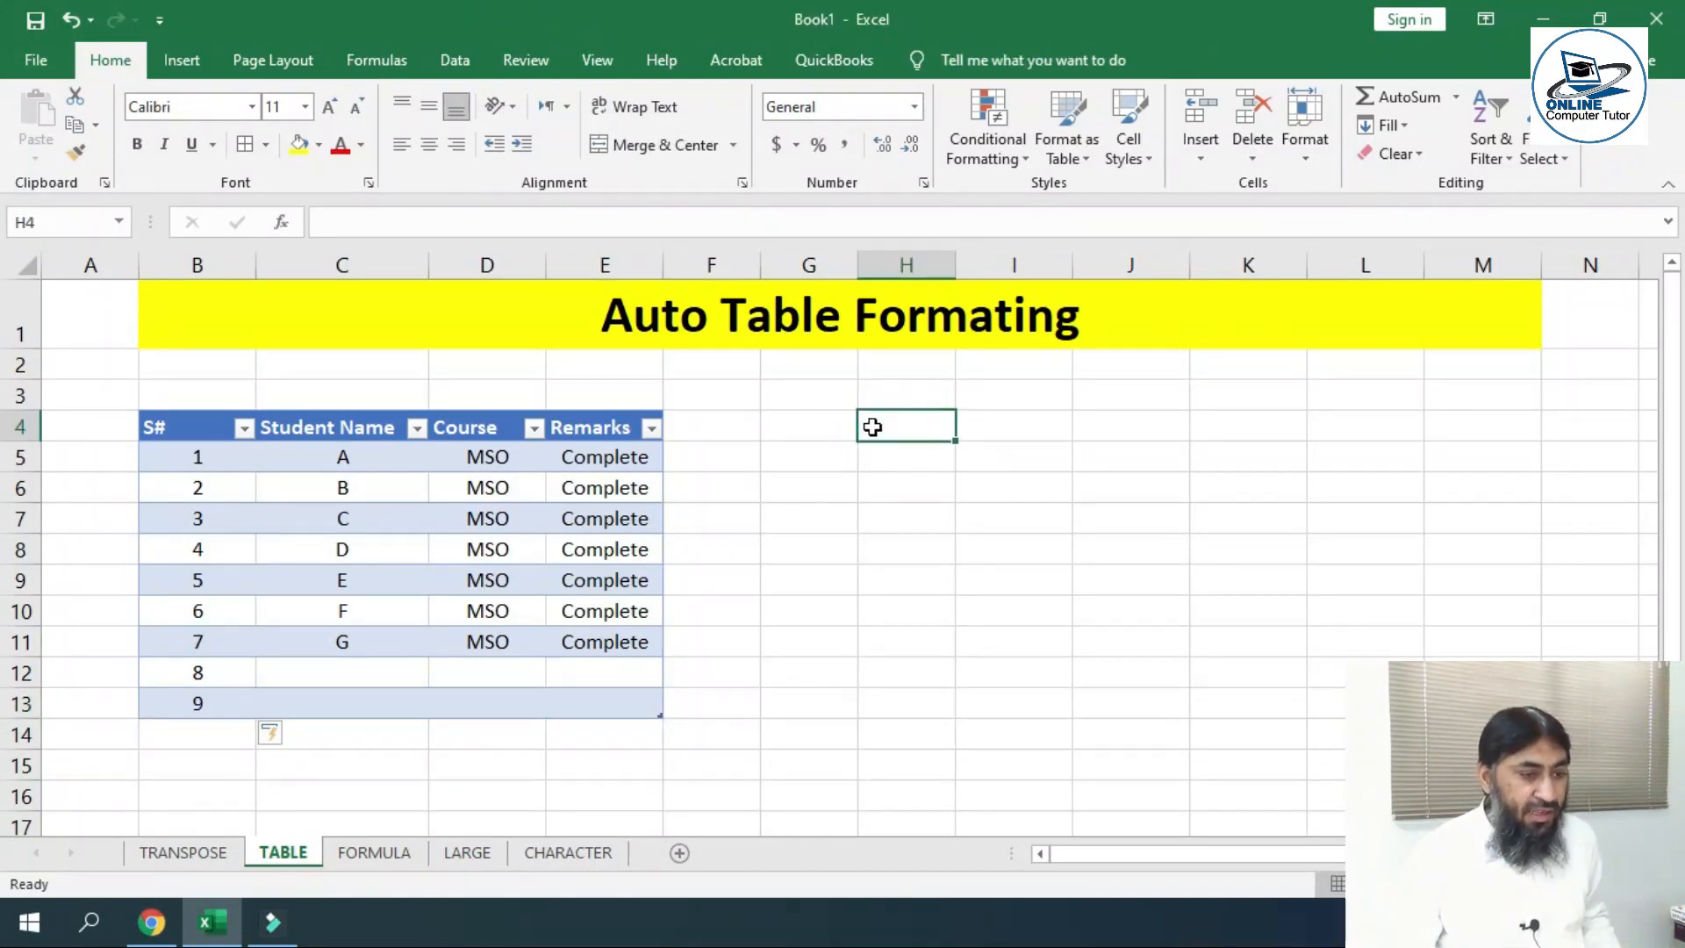
left_click_drag(871, 426, 1244, 418)
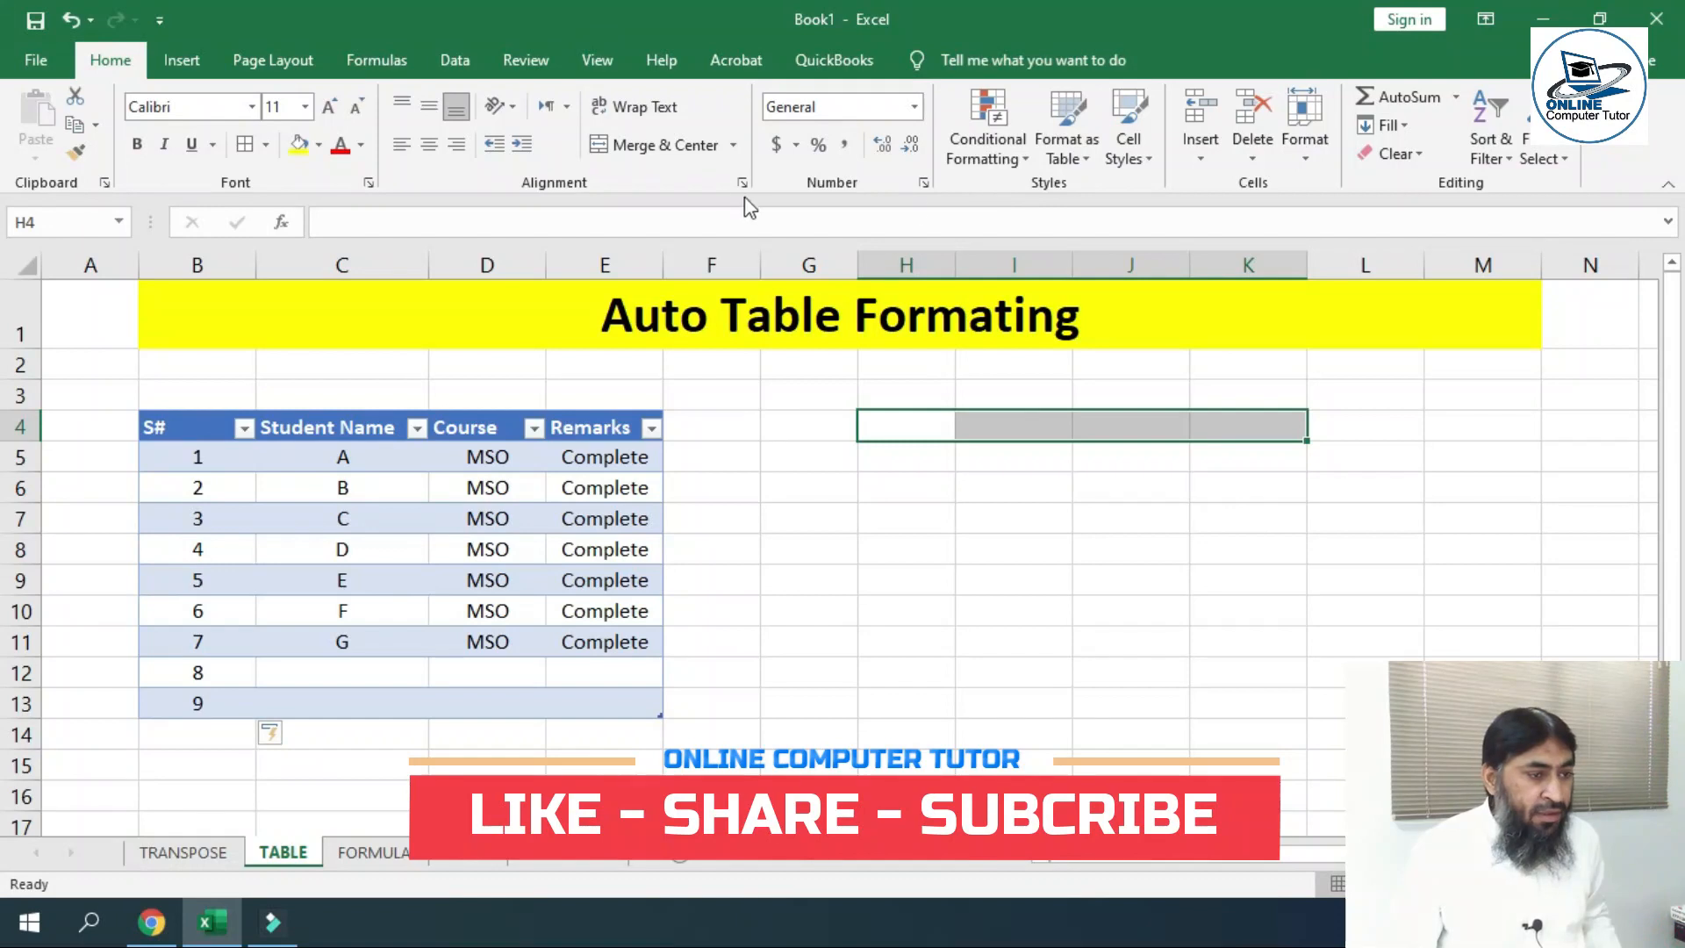
left_click(1078, 164)
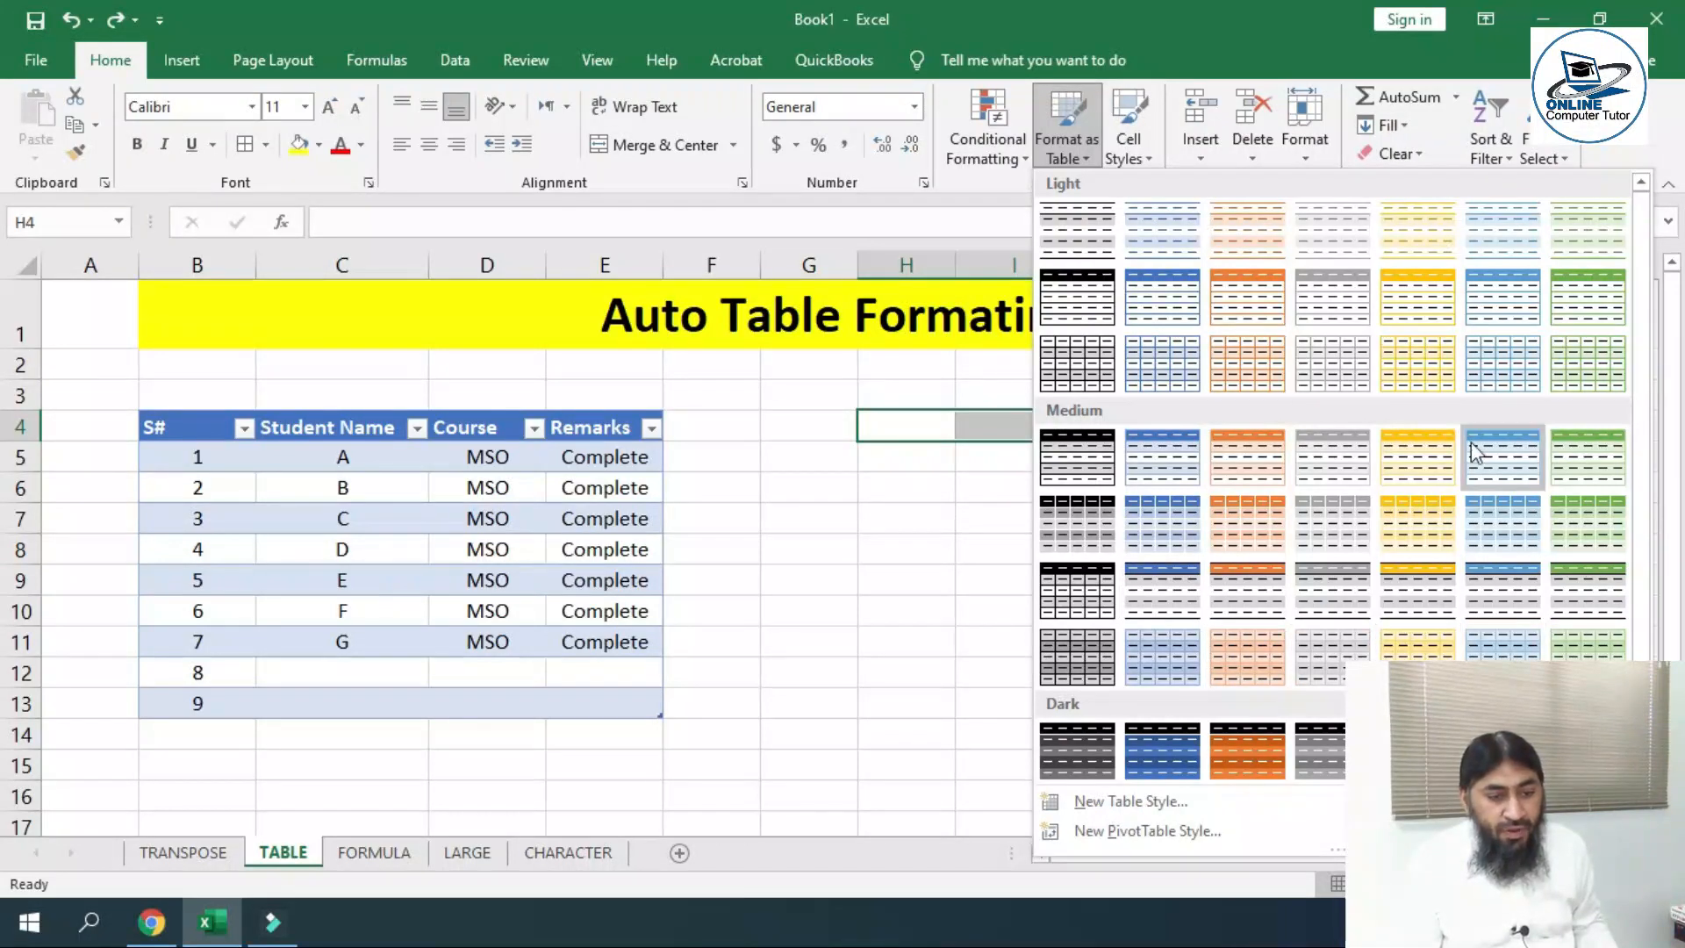
left_click(1276, 524)
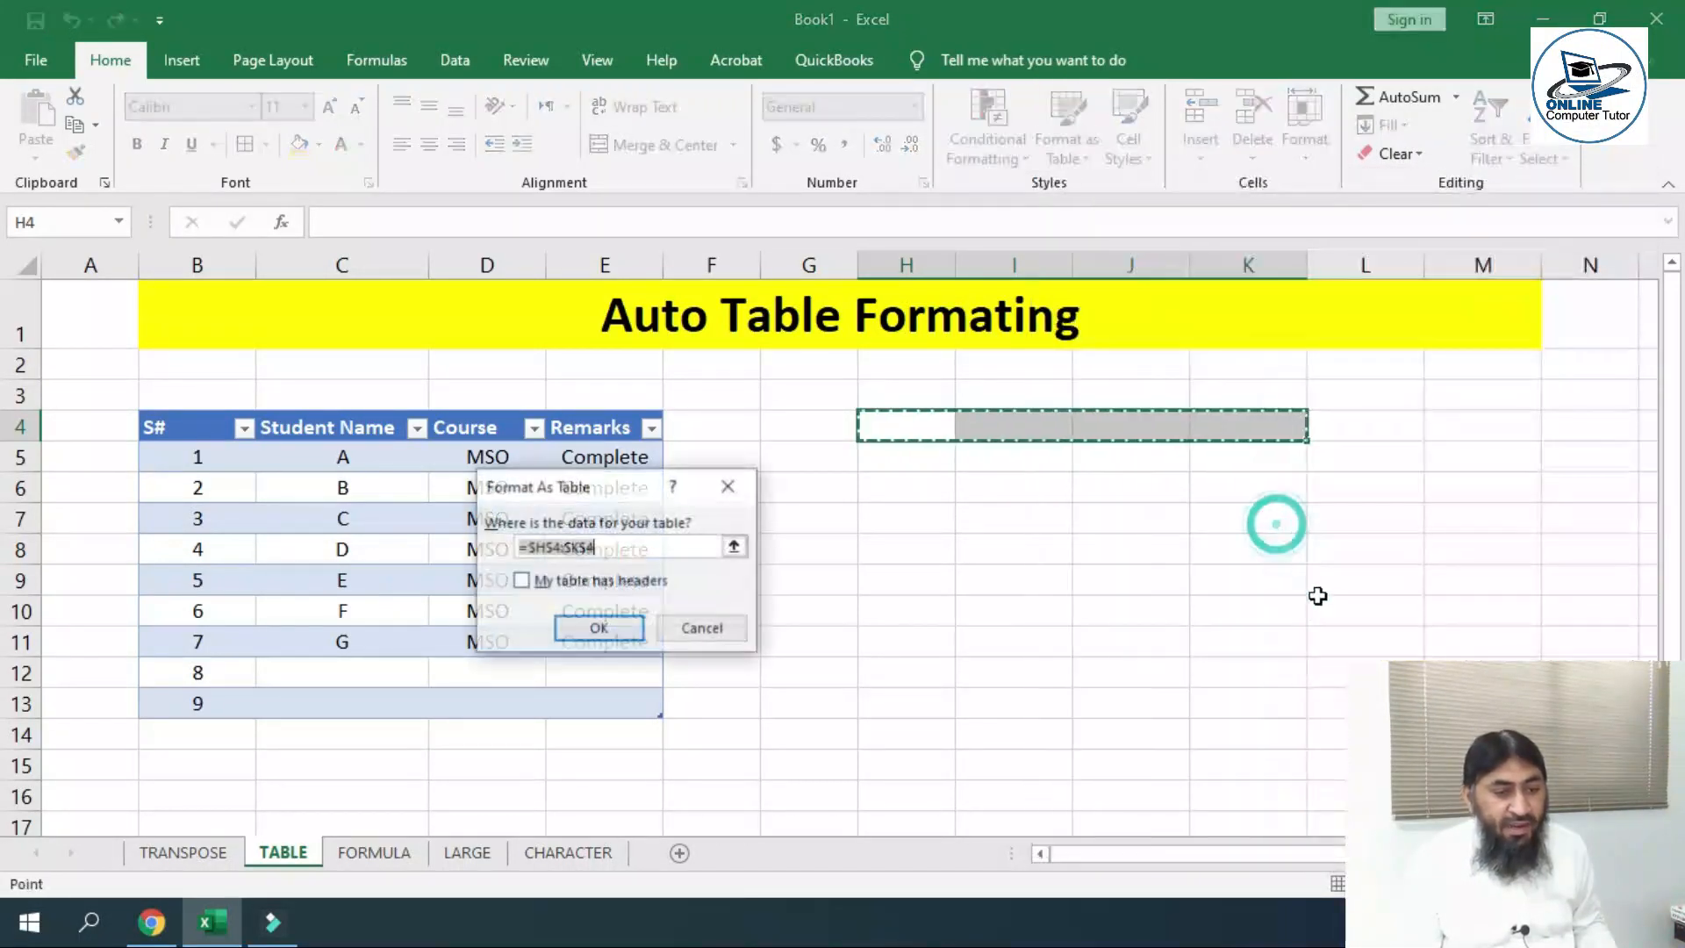
left_click(522, 581)
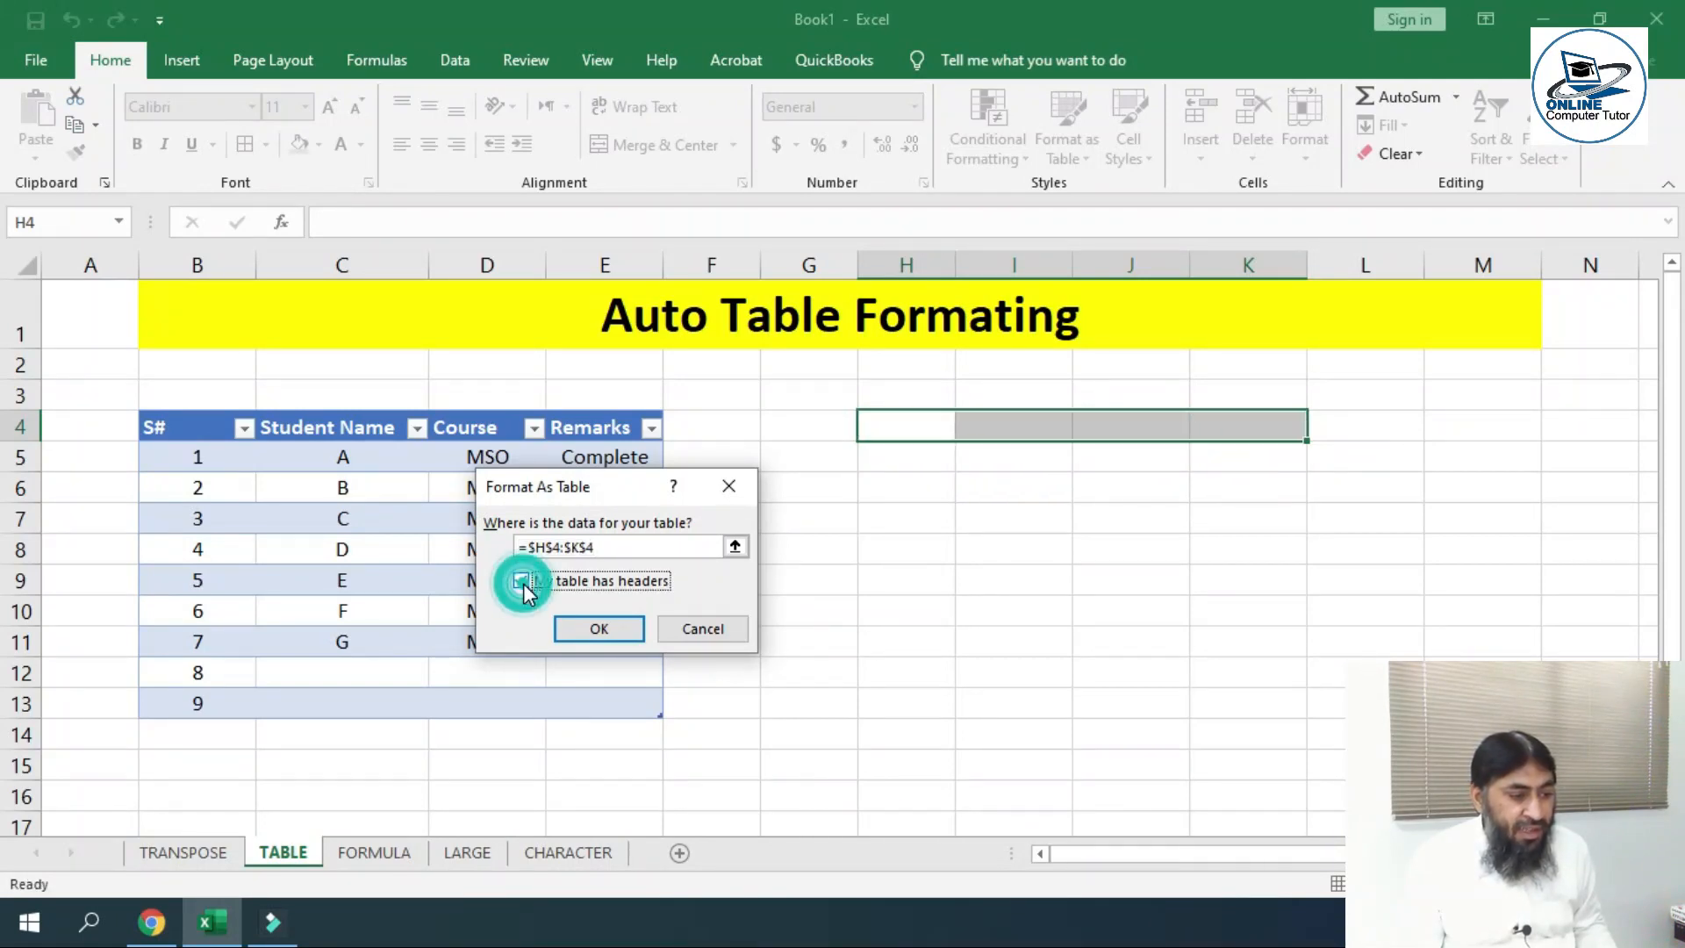
left_click(593, 627)
left_click(1175, 527)
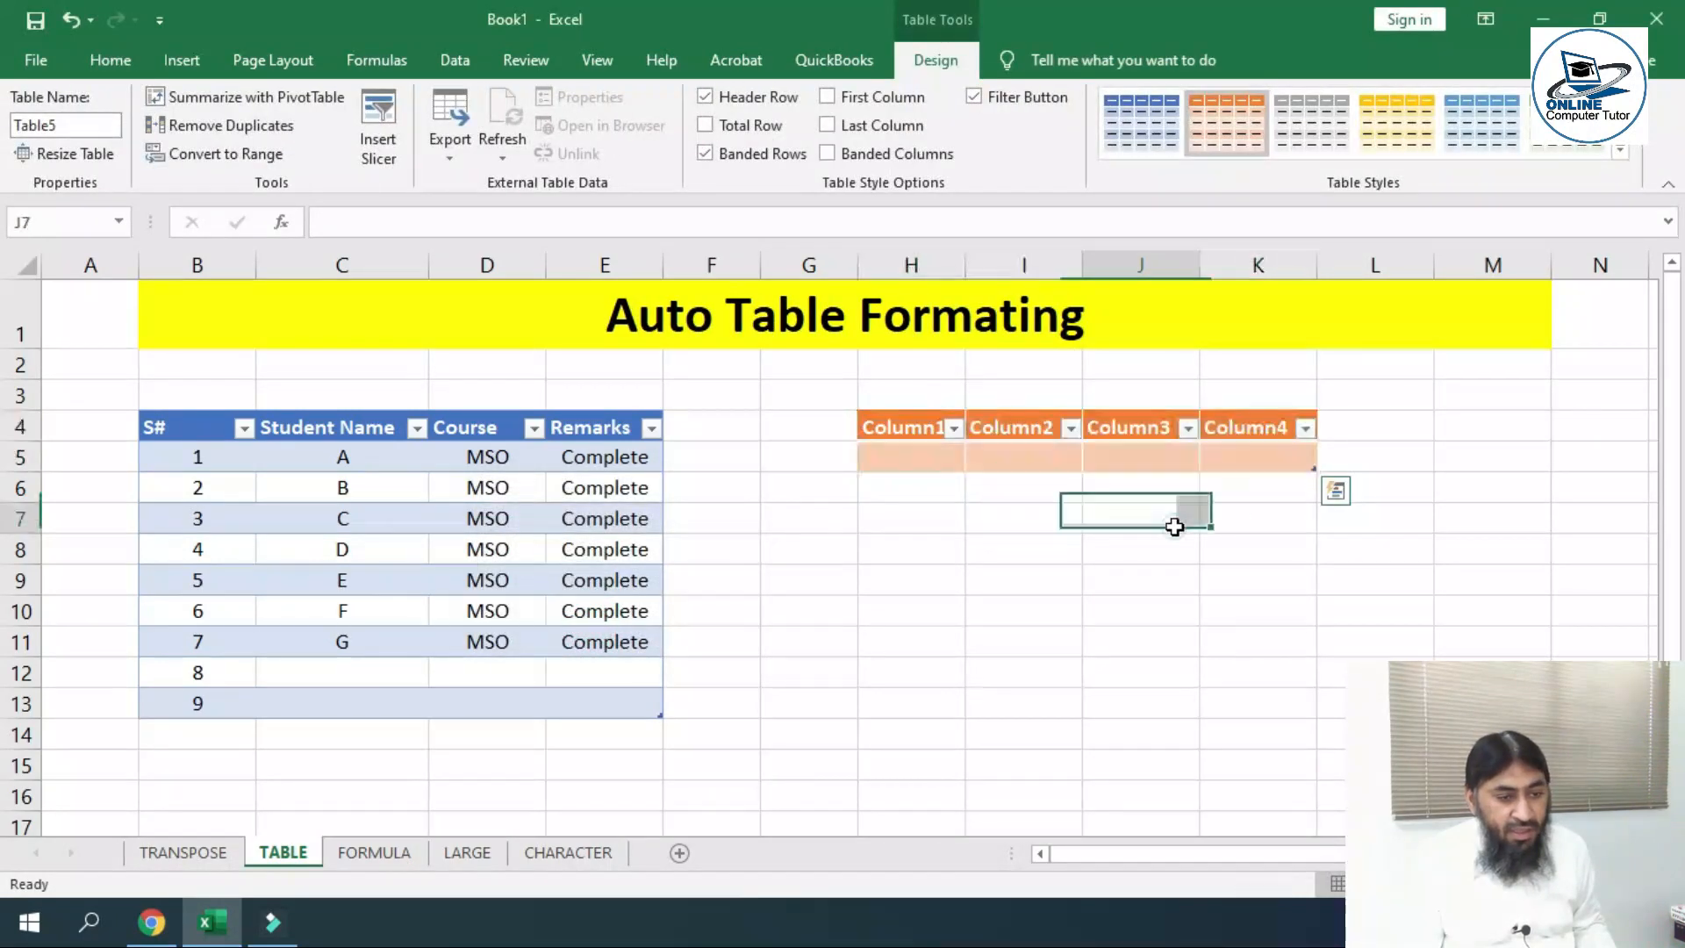
Name the four headers of the orange table S#, Name, Course and Remarks
left_click_drag(884, 431, 1246, 433)
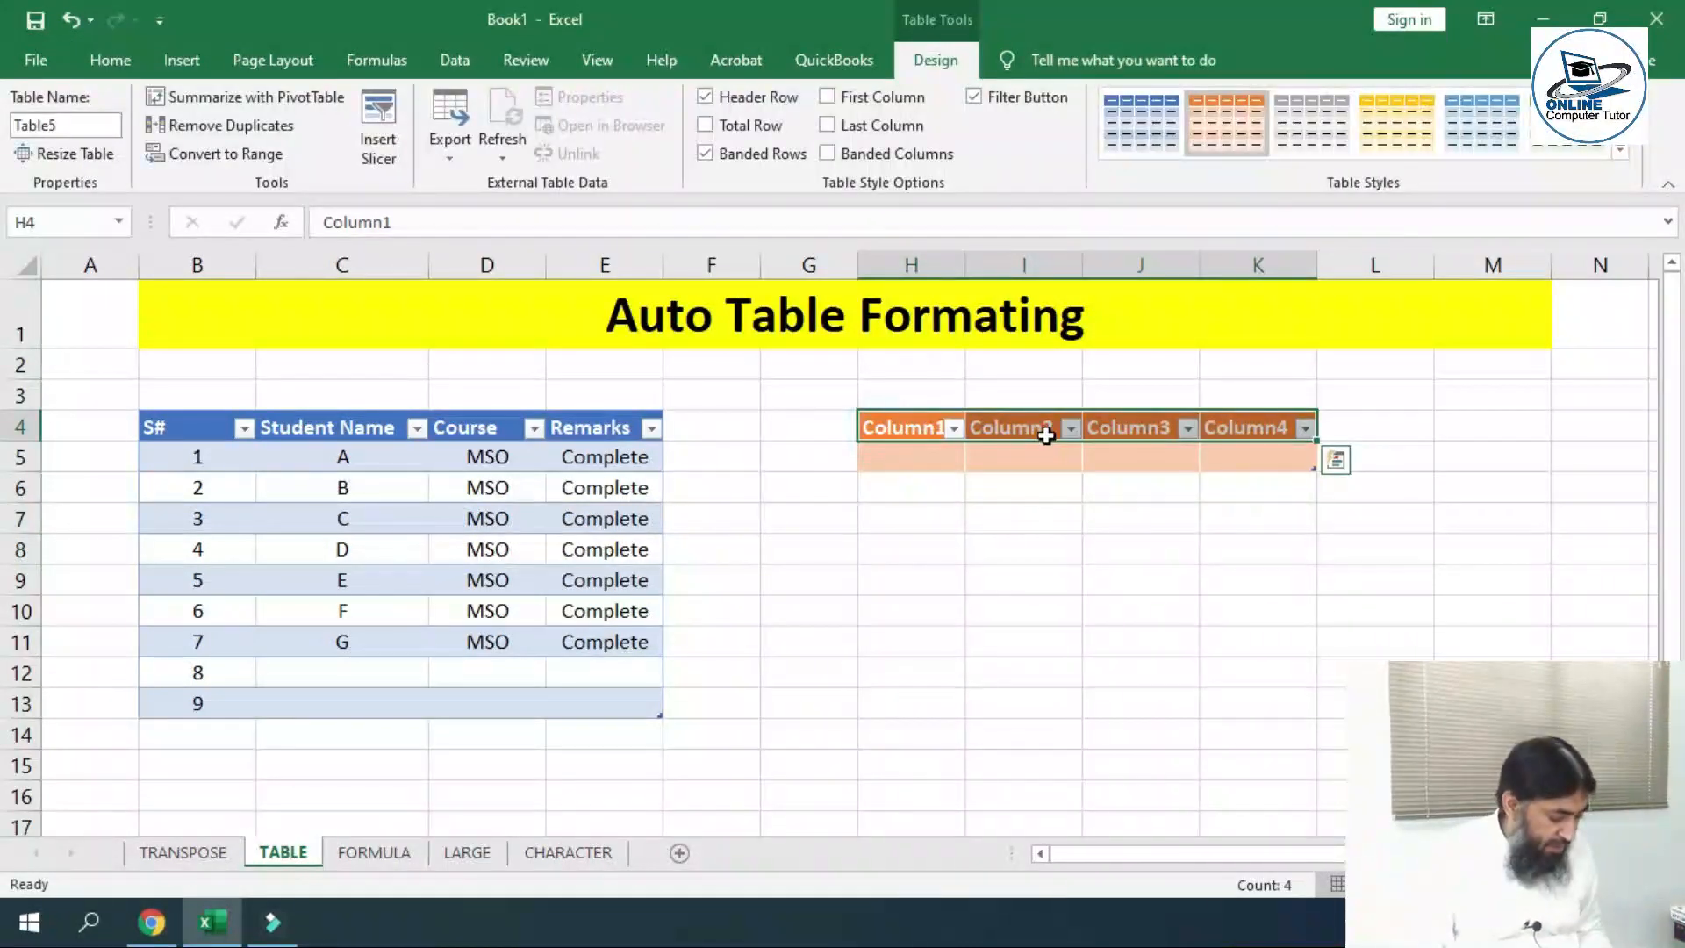
type("S#")
left_click(1046, 435)
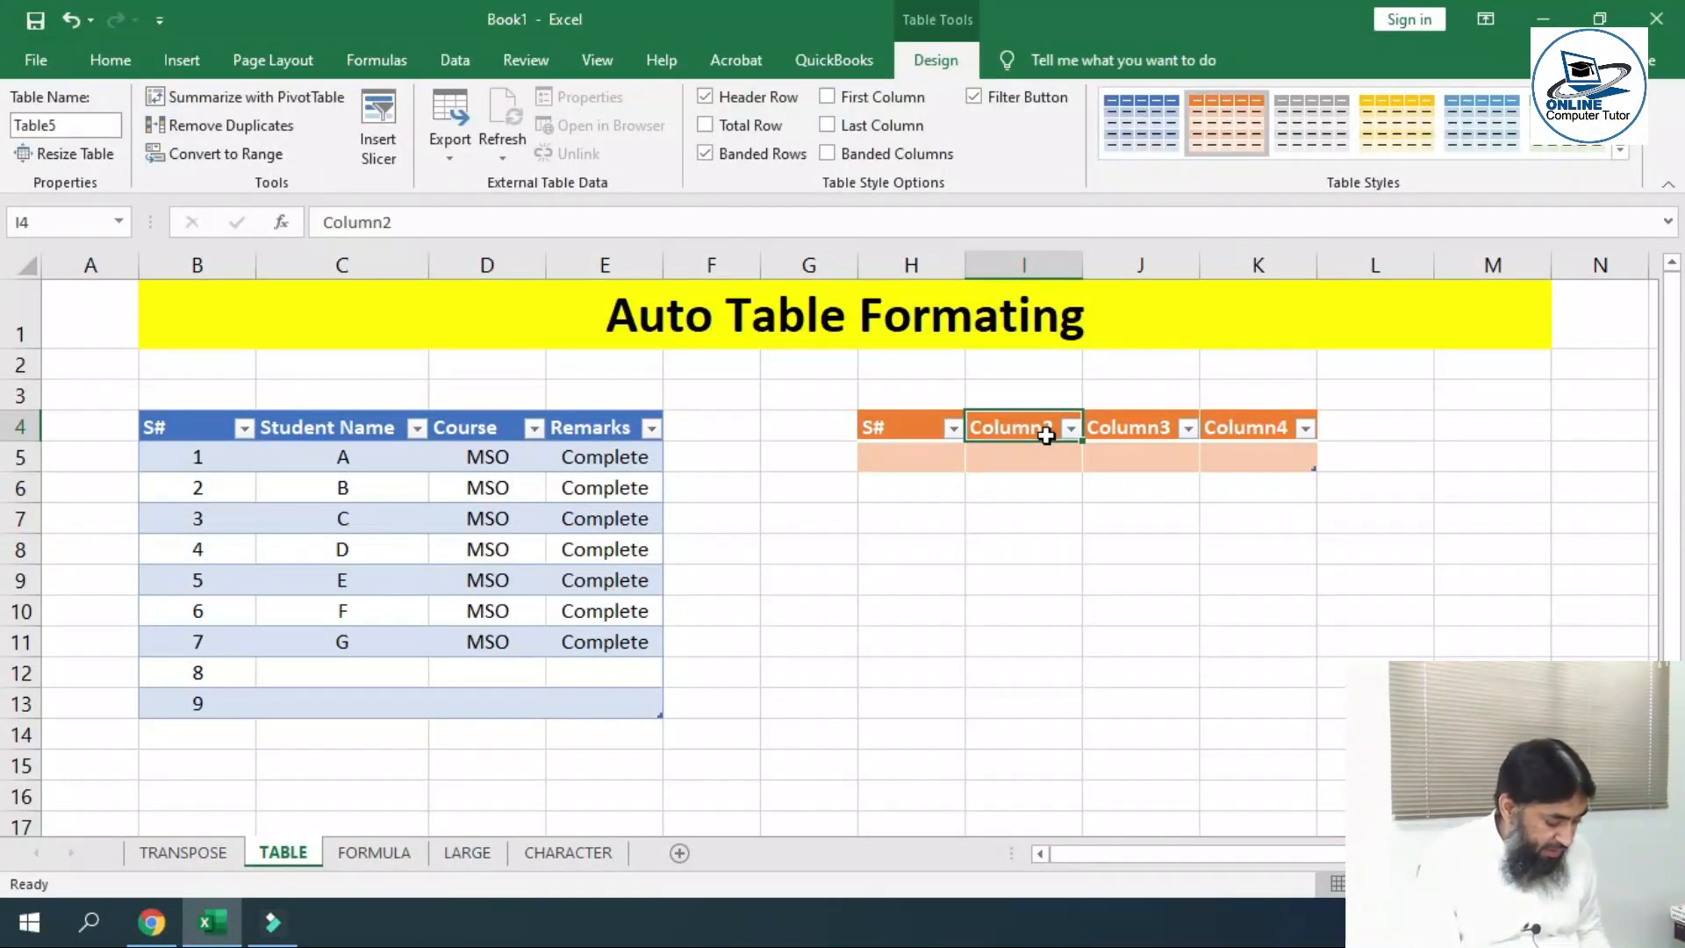
type("Name")
key("Tab")
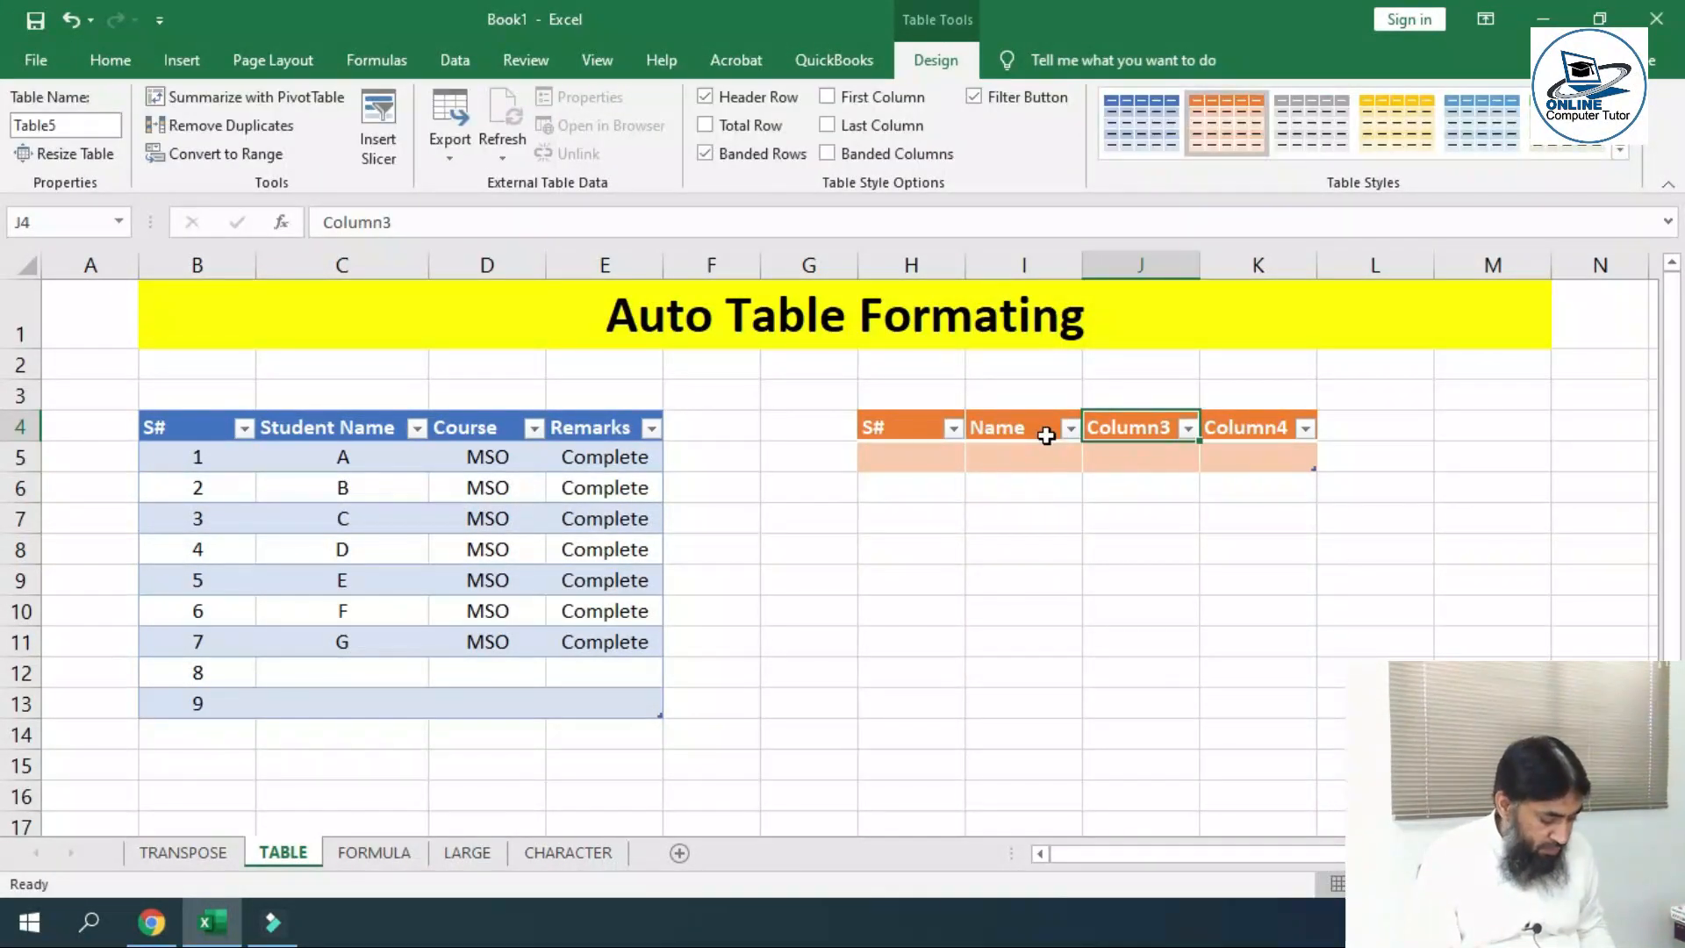
type("Course")
key("Tab")
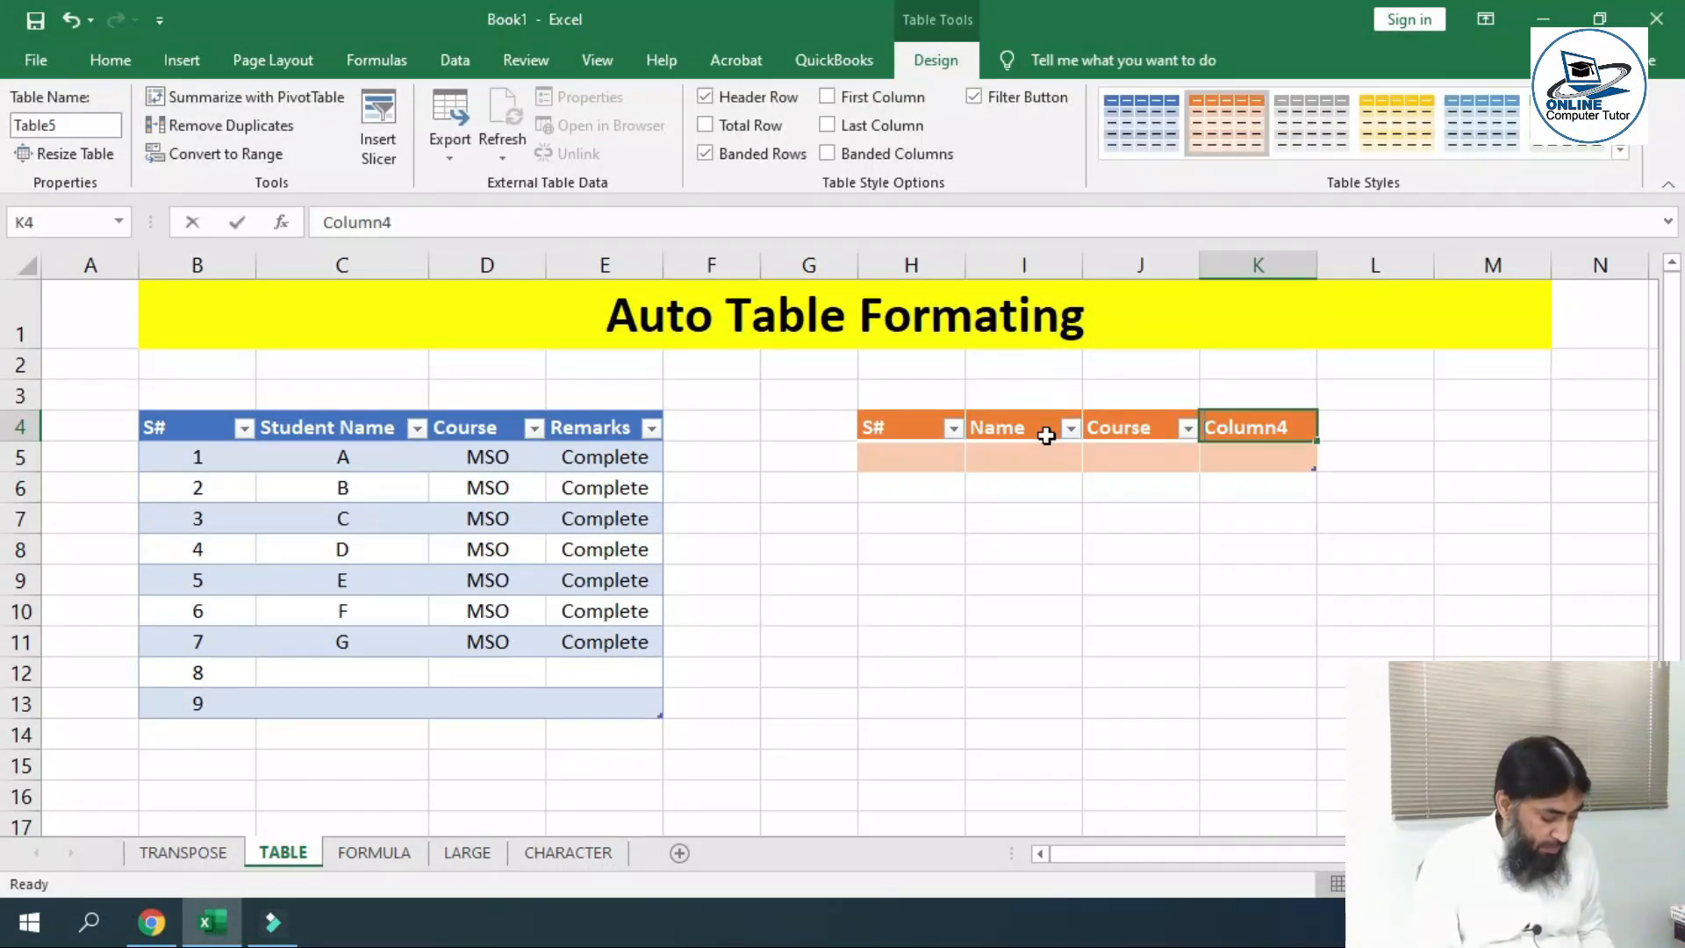
type("Remarks")
key("Return")
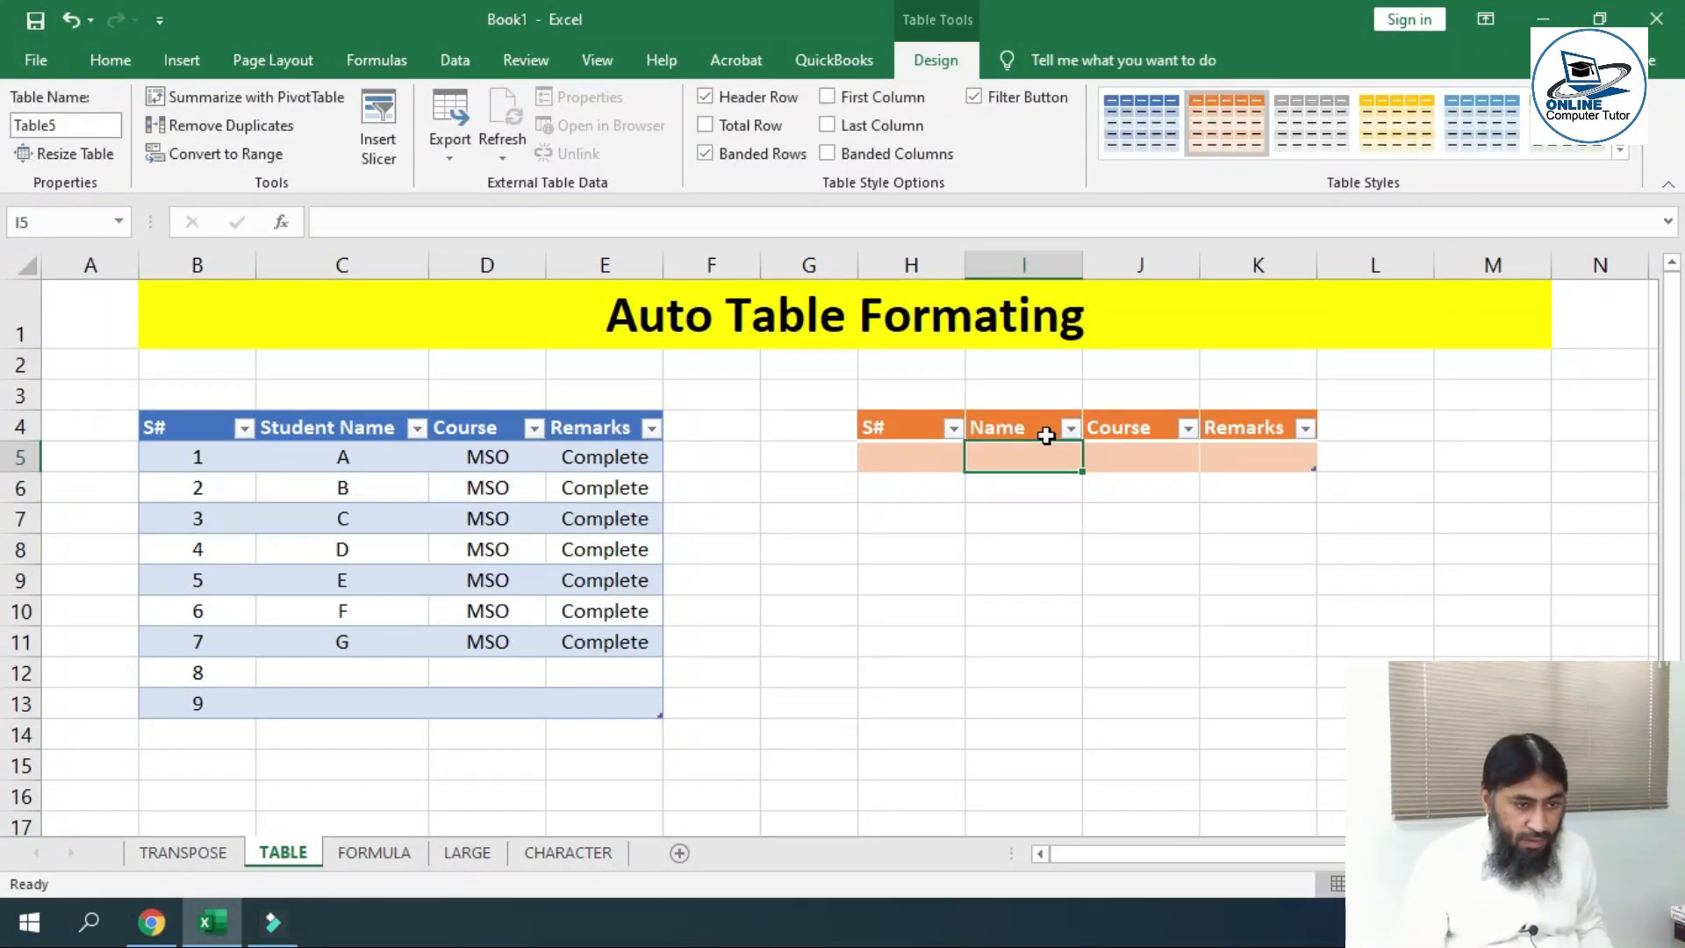
Enter serial numbers 1 to 6 down the orange table's S# column in H5:H10
key("Left")
type("1")
key("Return")
type("2")
key("ctrl+Return")
key("Return")
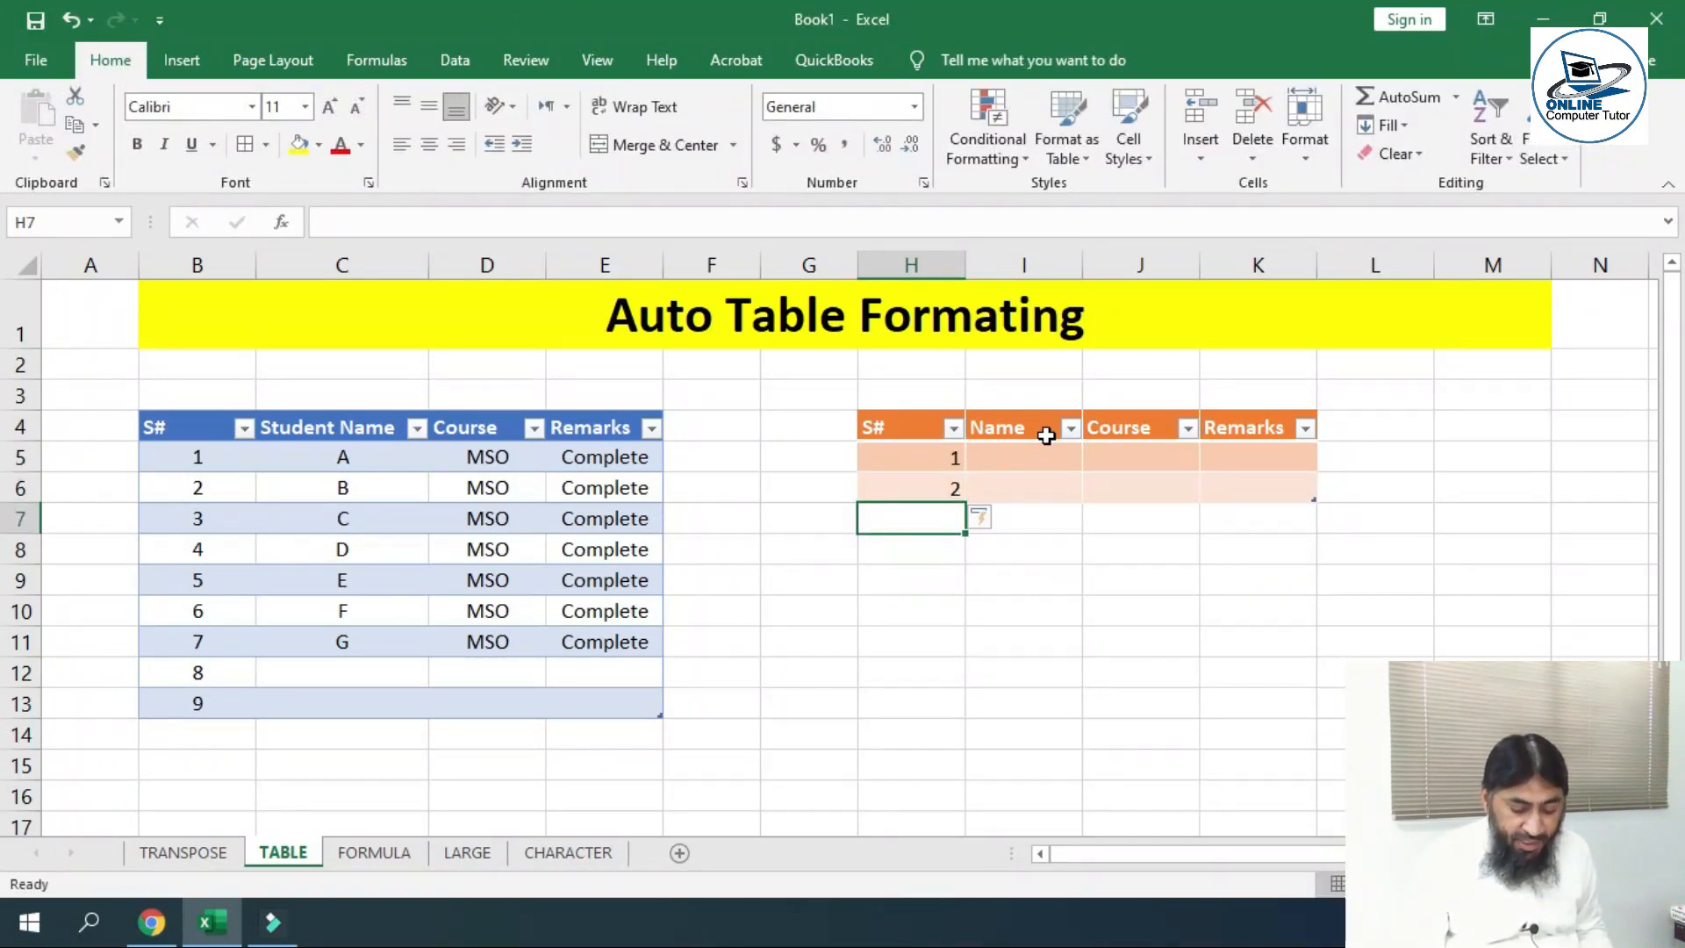
type("3")
key("Return")
type("4")
key("Return")
type("5")
key("Return")
type("6")
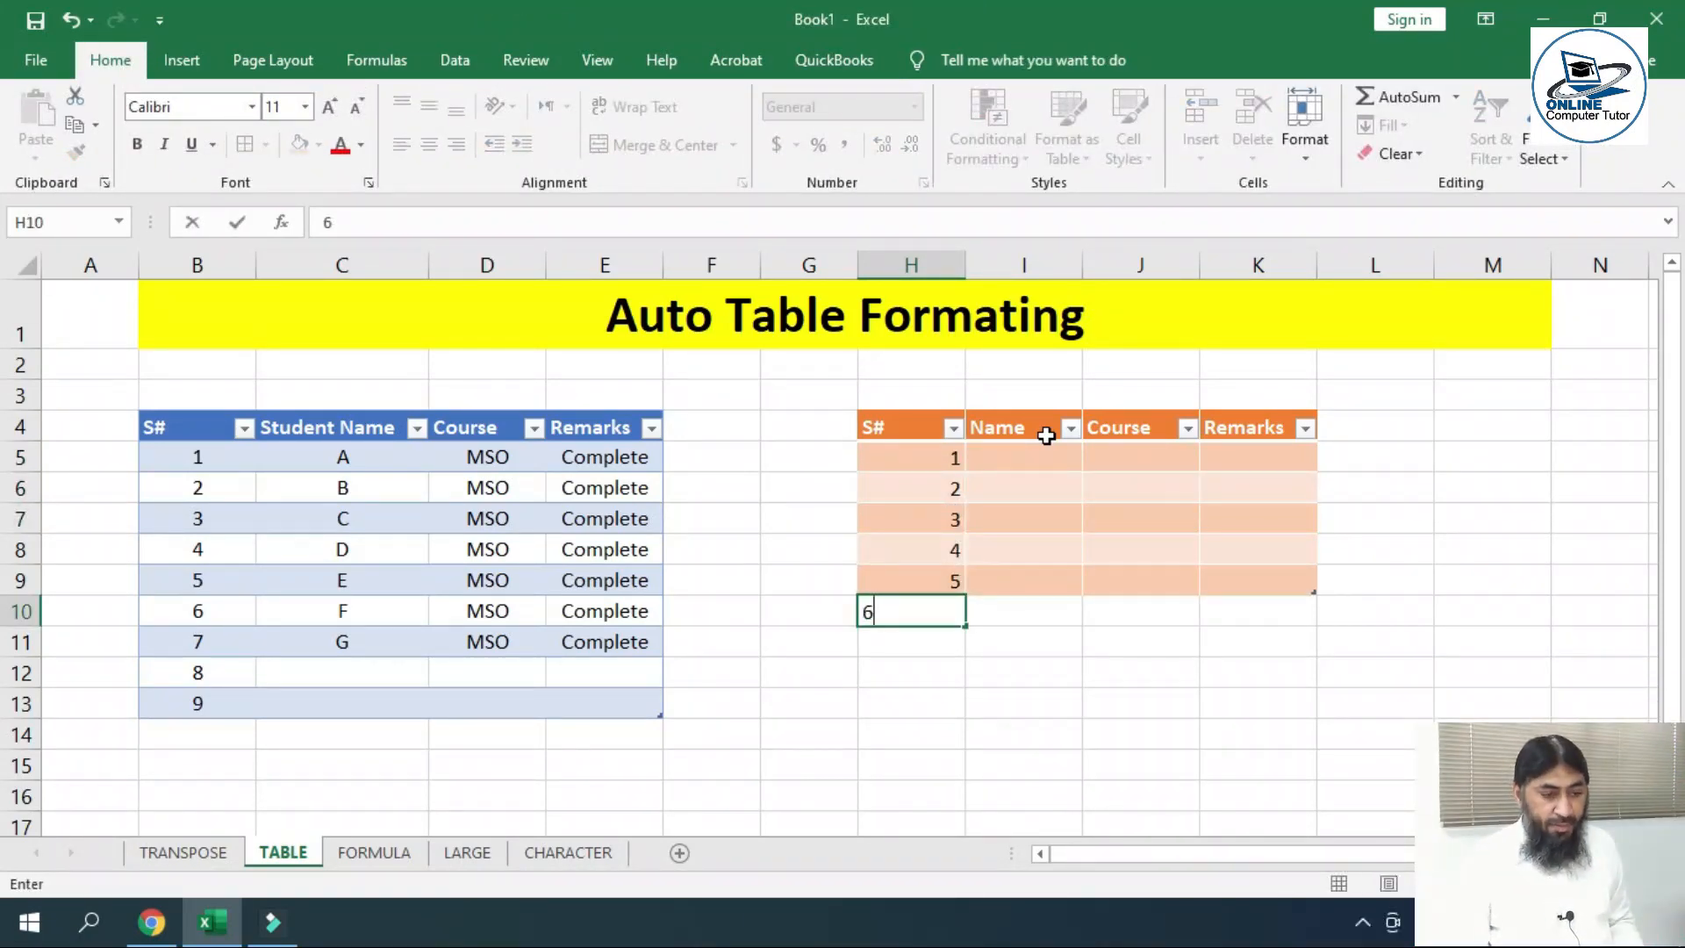
key("Return")
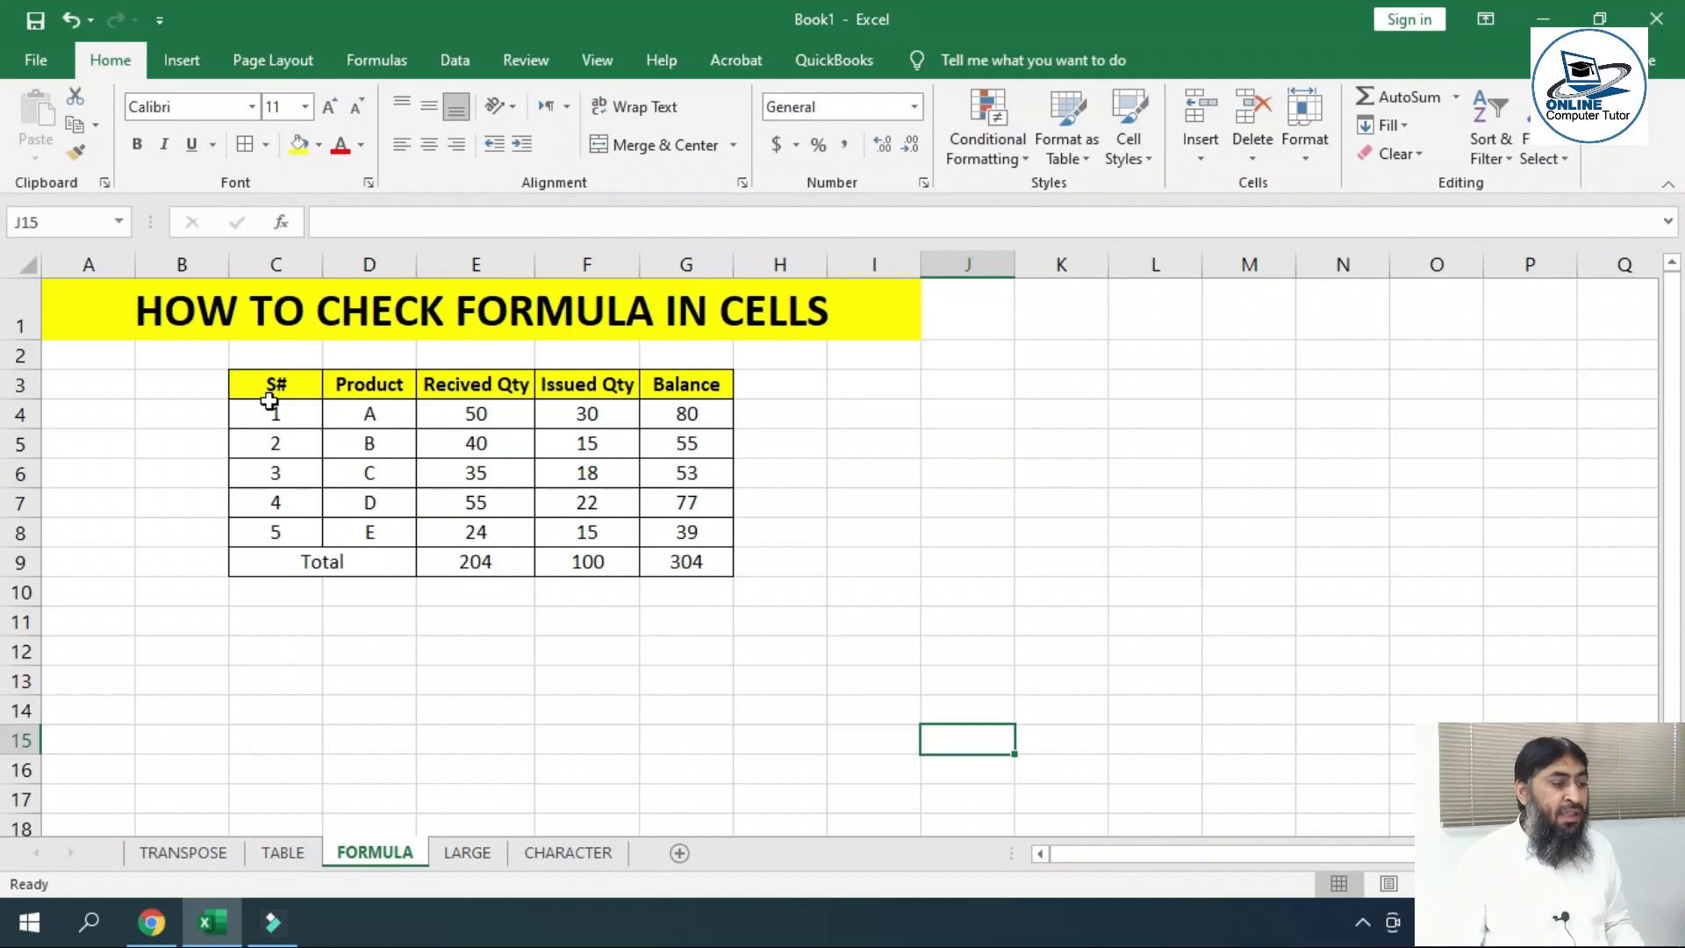
On the FORMULA sheet, show the formulas behind table C3:G9 and switch back to displaying values
left_click_drag(272, 387, 698, 558)
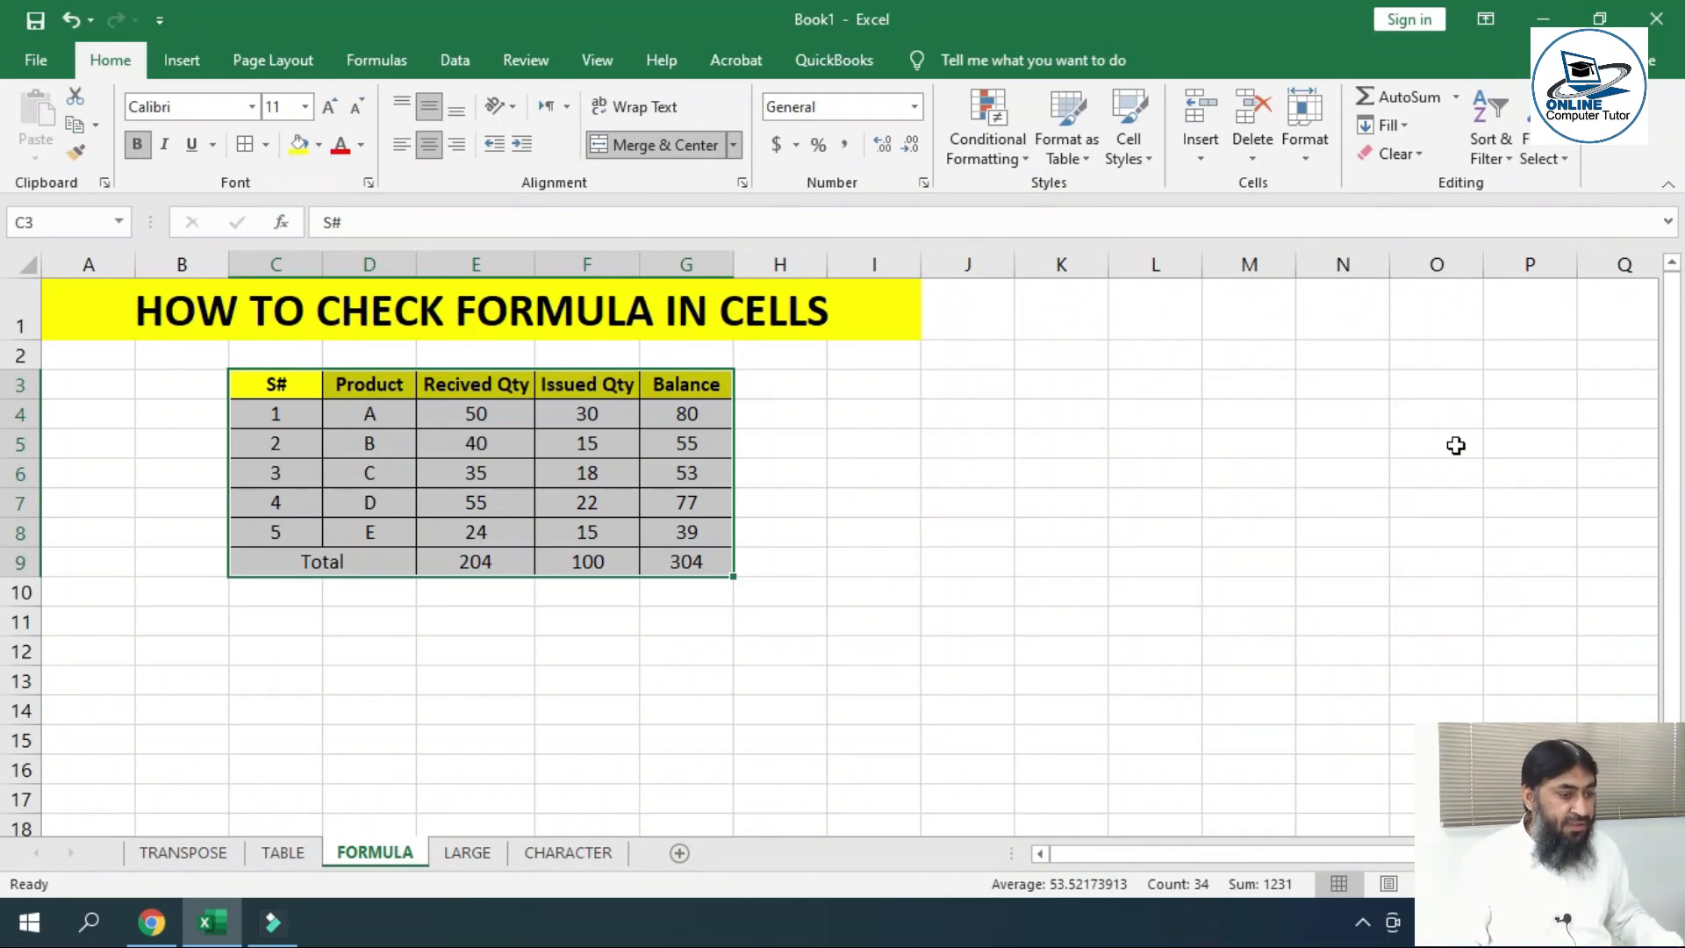
key("ctrl+grave")
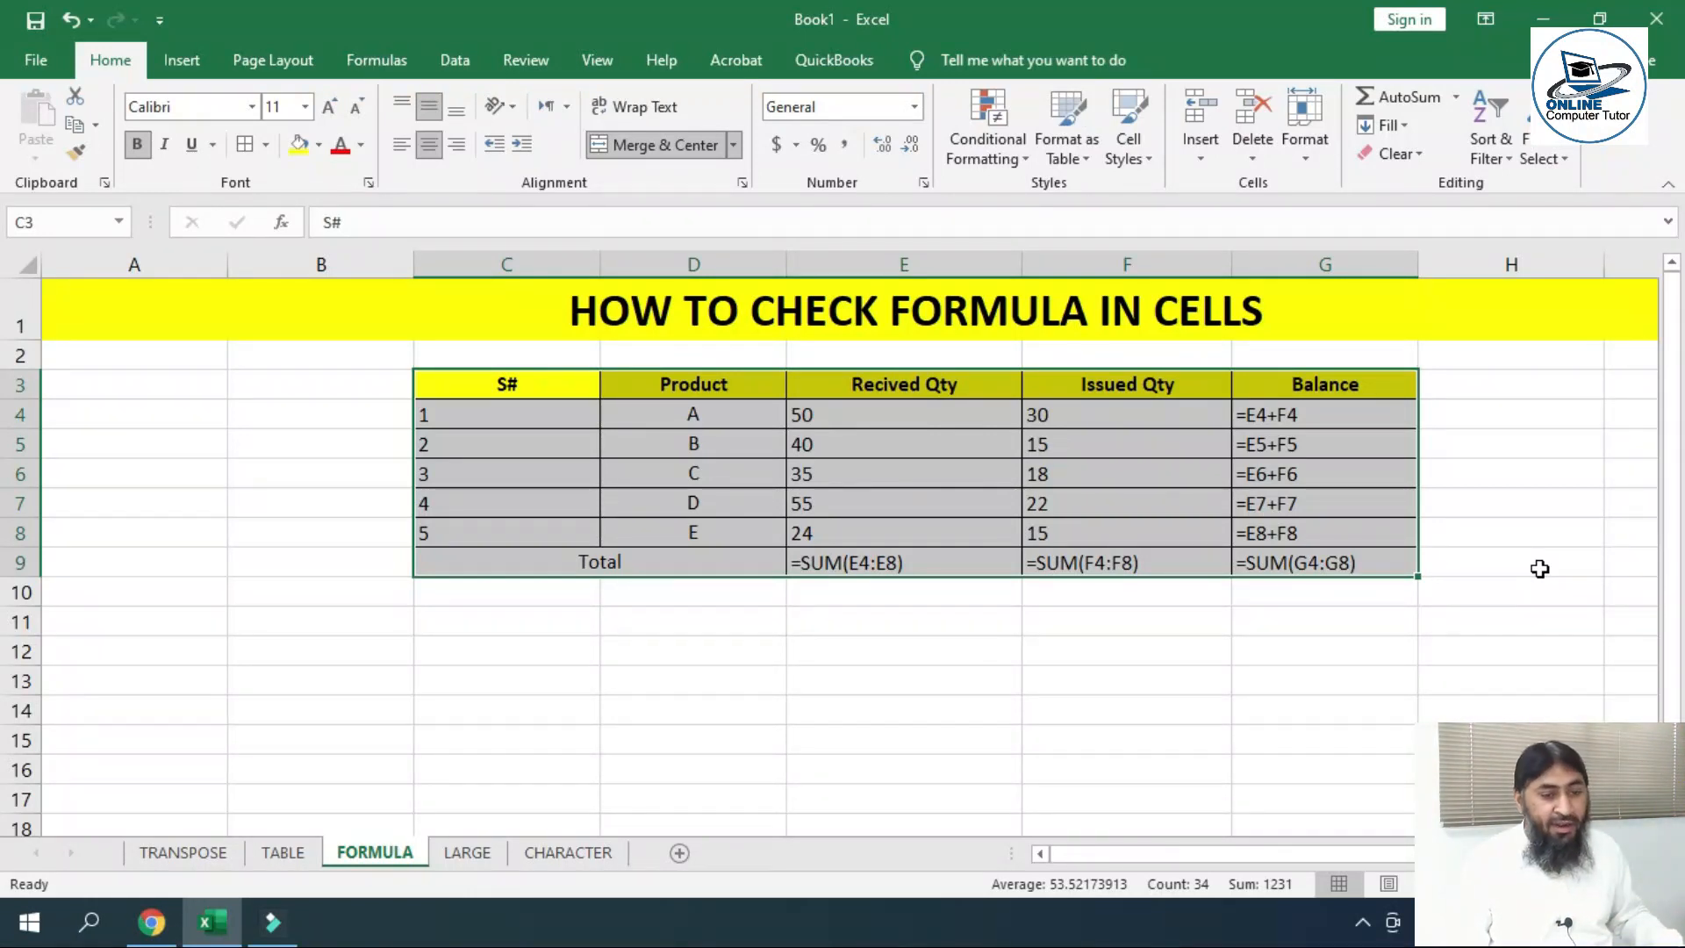
key("ctrl+grave")
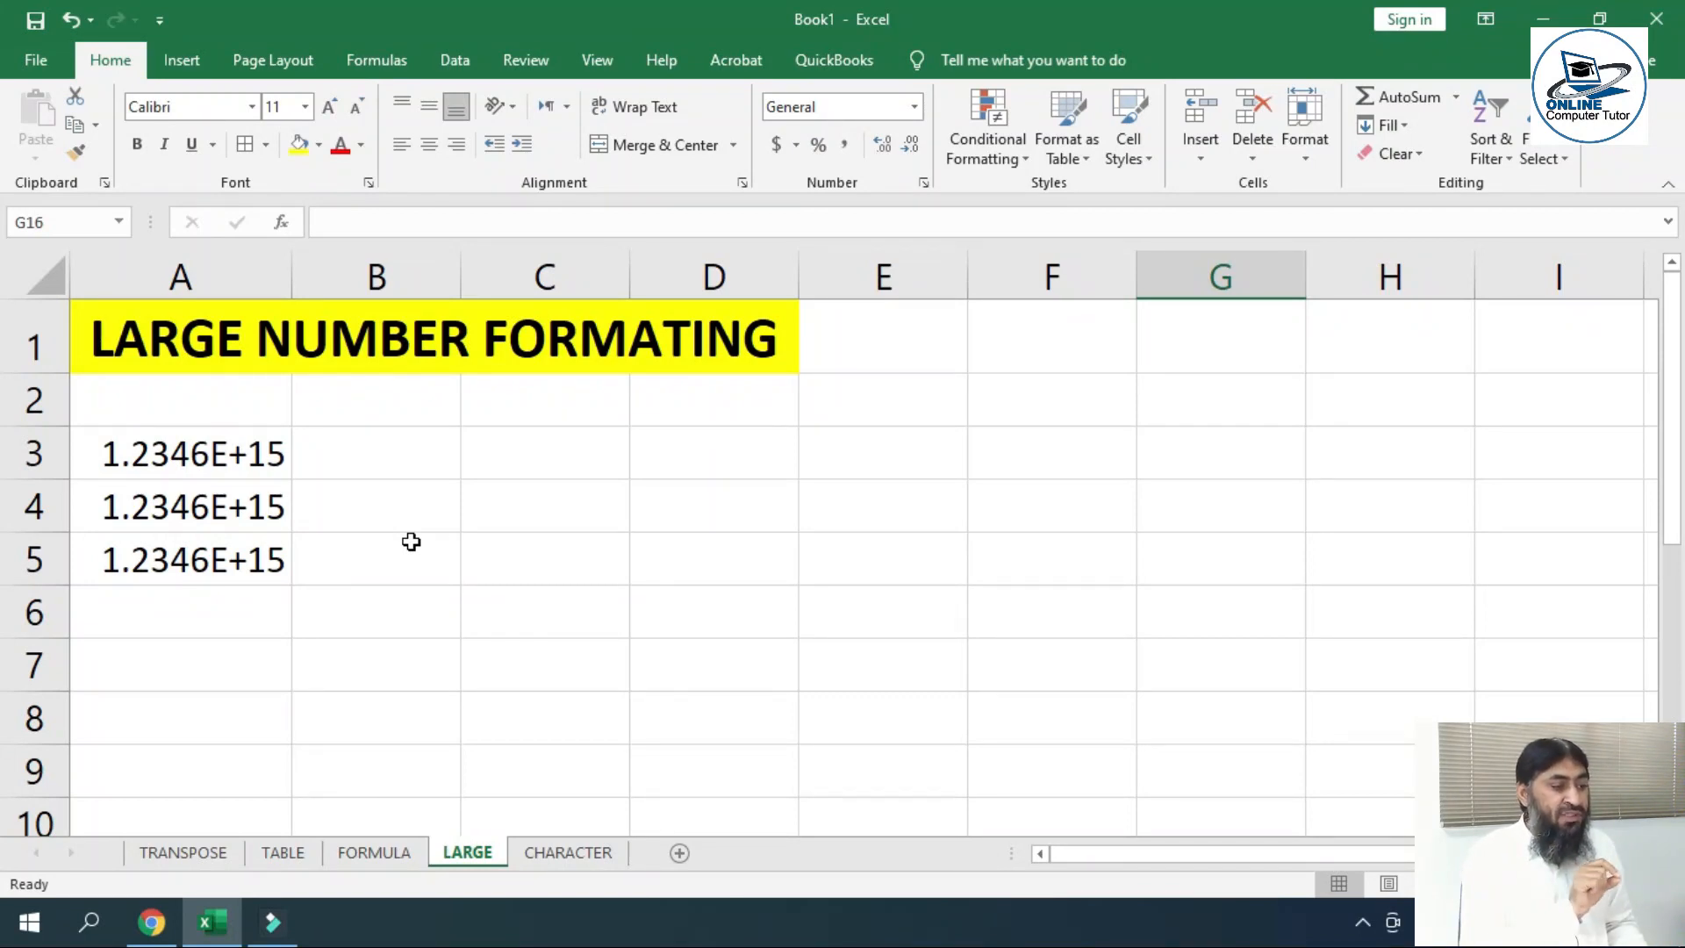
On the LARGE sheet, examine the full values of the numbers in A3:A5 displayed in scientific notation
left_click(211, 466)
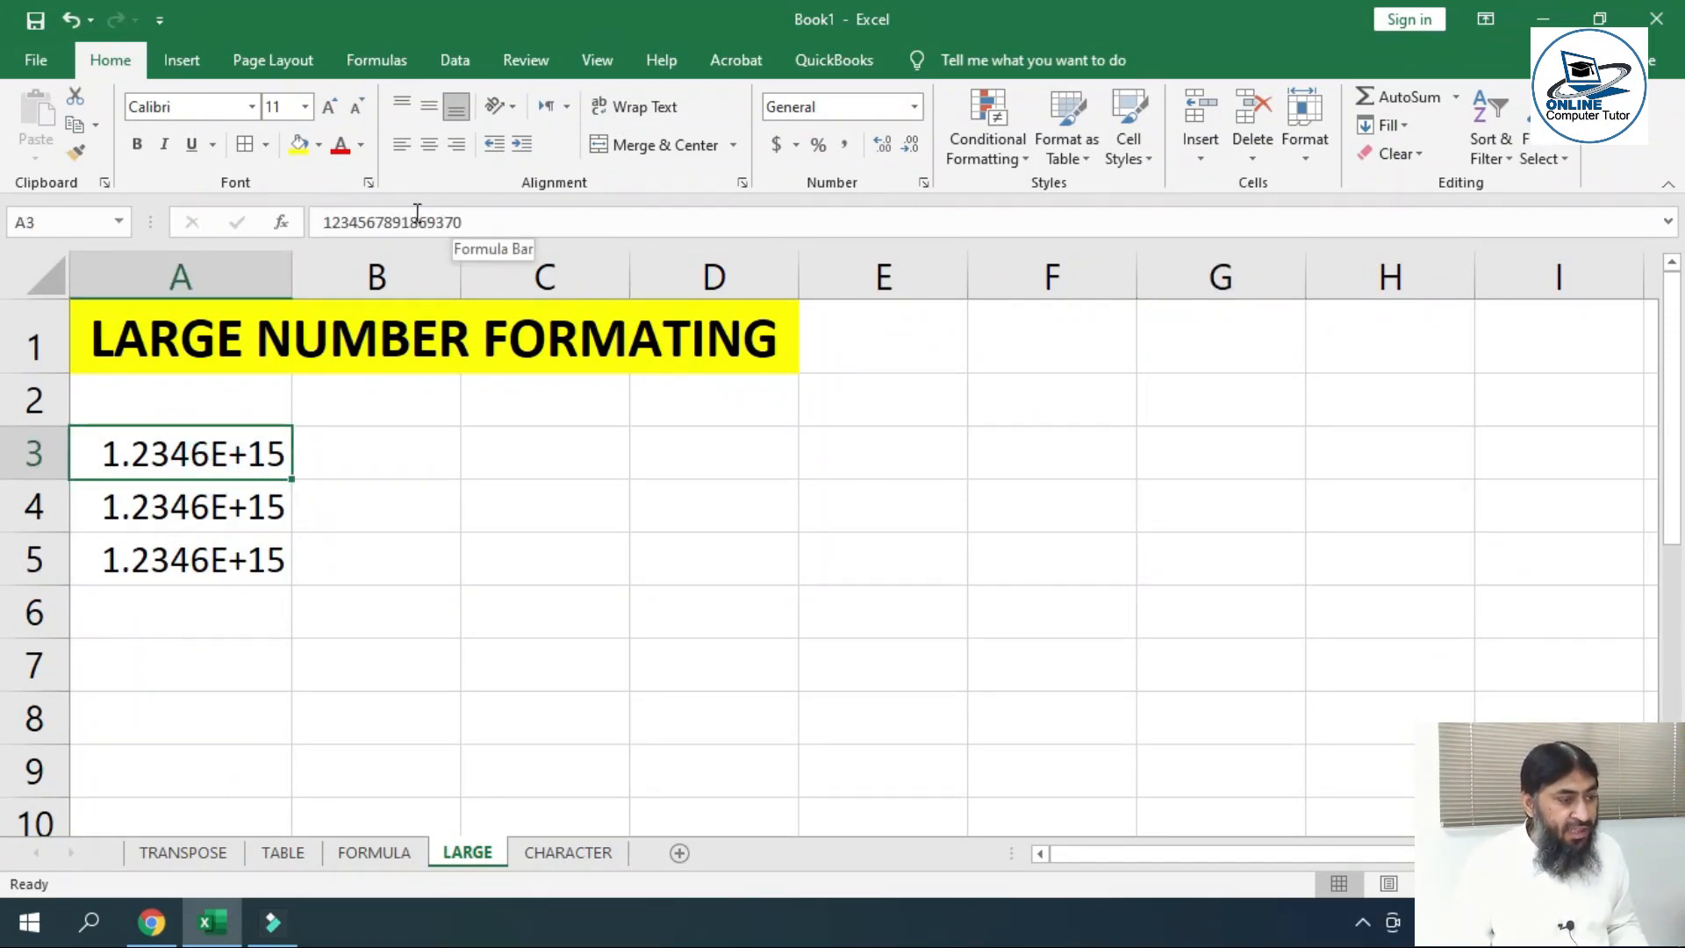
left_click(170, 502)
left_click(173, 557)
left_click(175, 507)
left_click(172, 455)
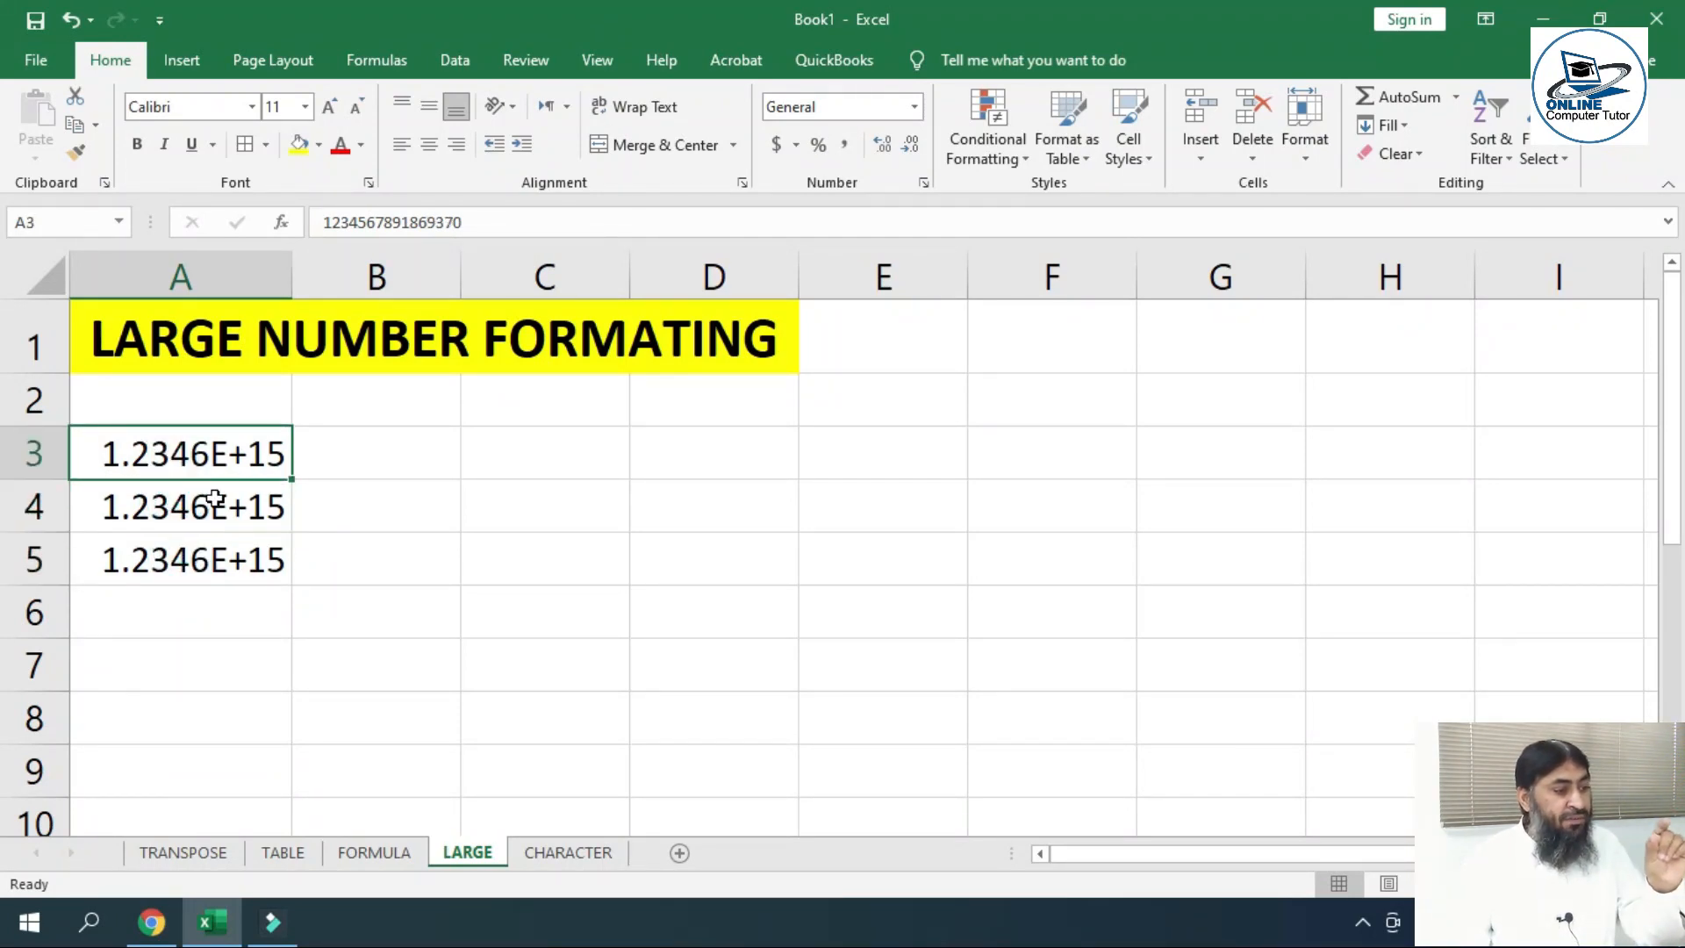
left_click(357, 488)
Apply the custom number format ####-####-####-#### to the large numbers in A3:A5
left_click(235, 452)
left_click_drag(234, 484, 241, 556)
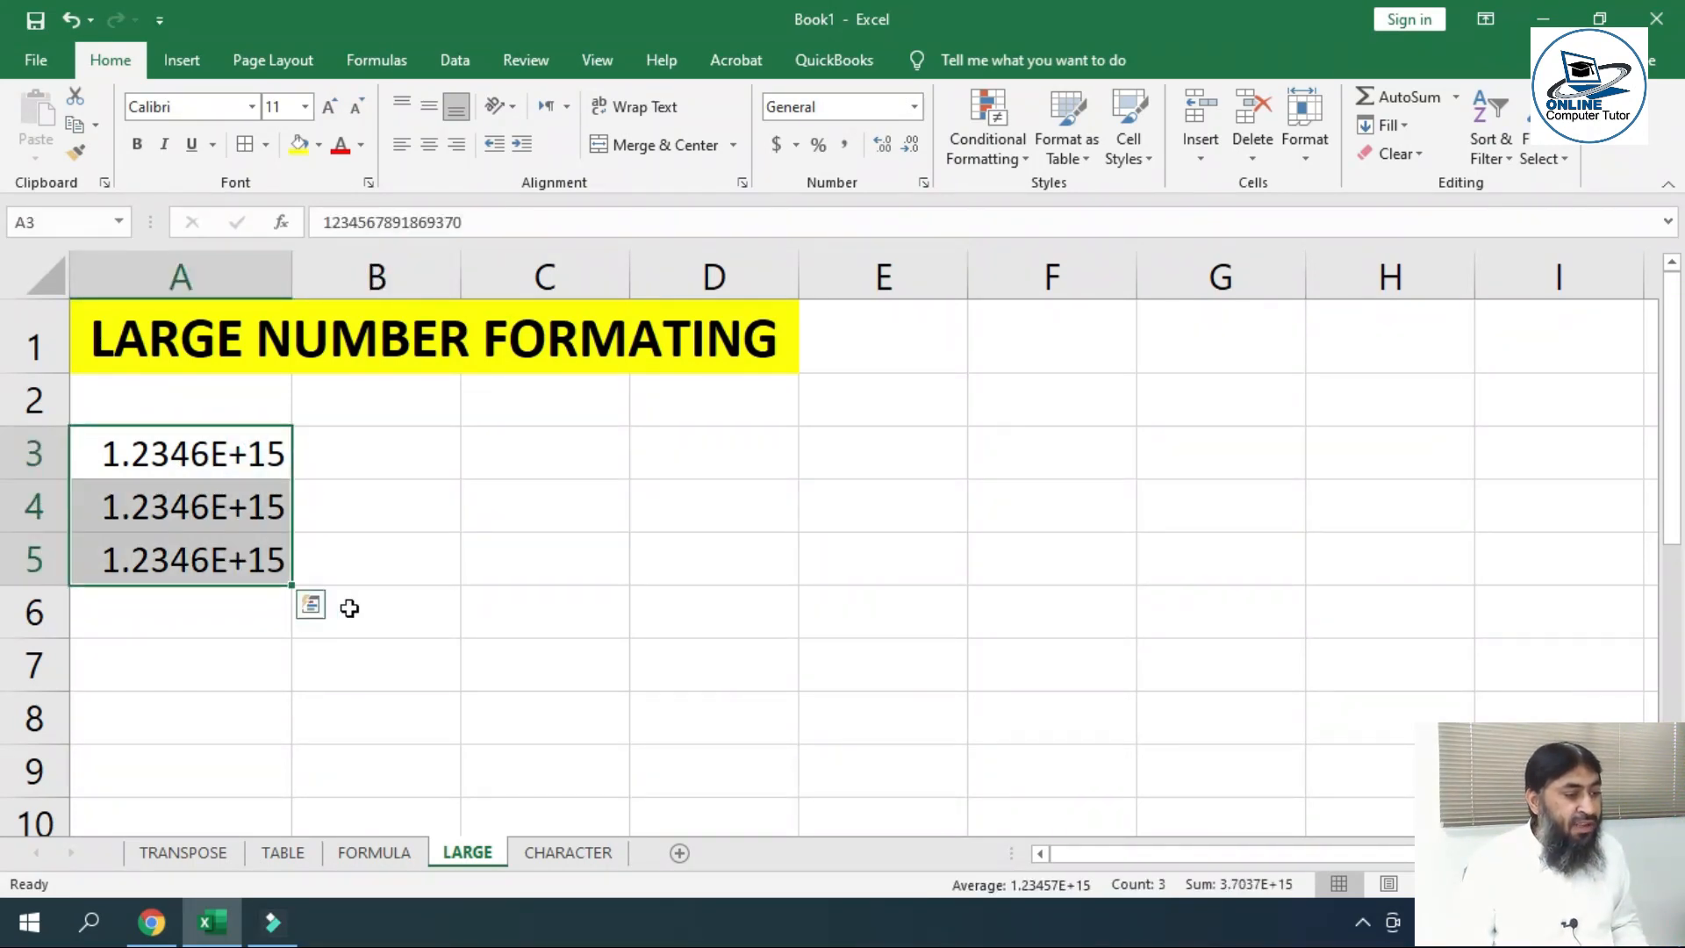
right_click(232, 472)
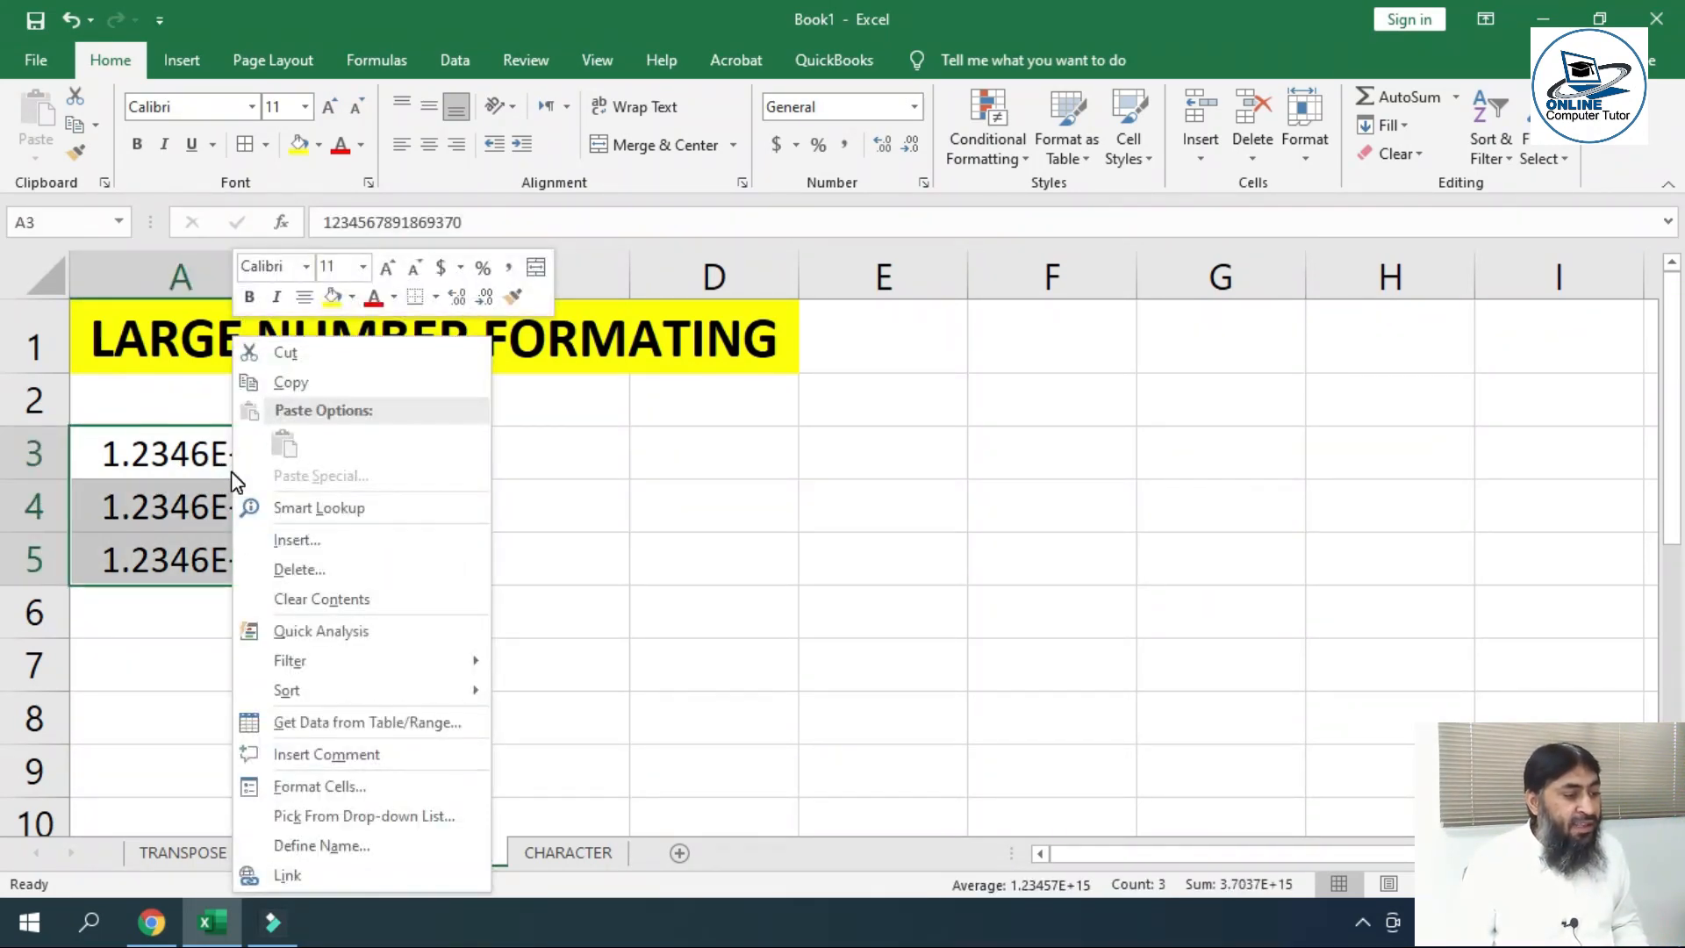
left_click(382, 790)
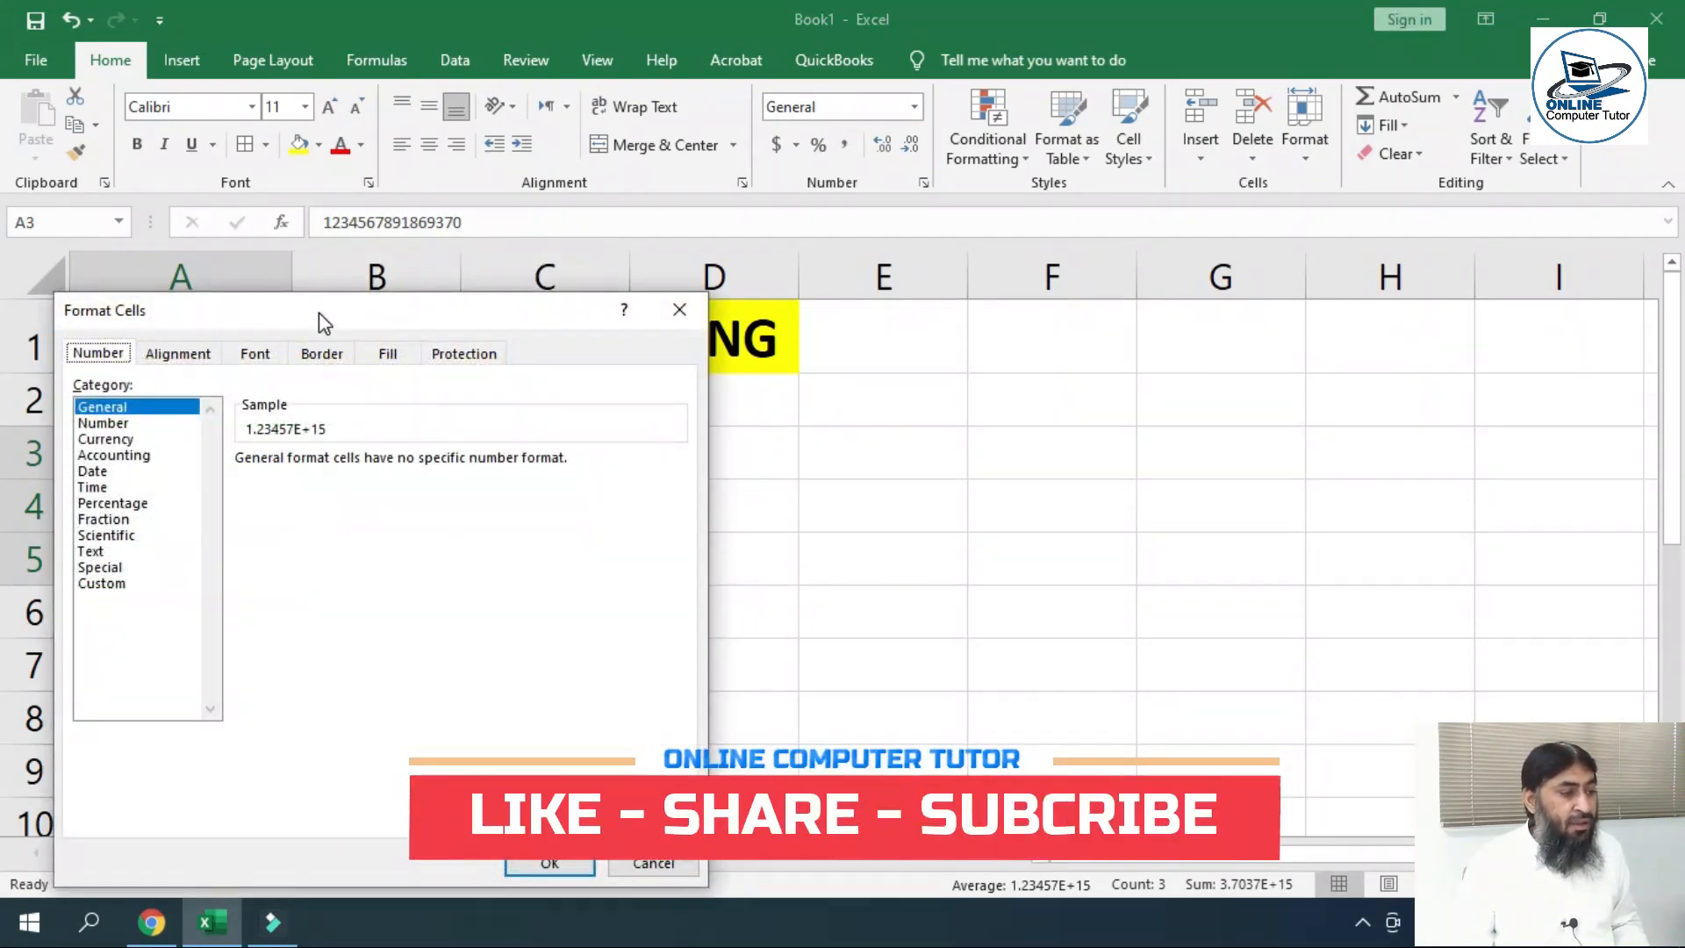
left_click_drag(318, 313, 770, 187)
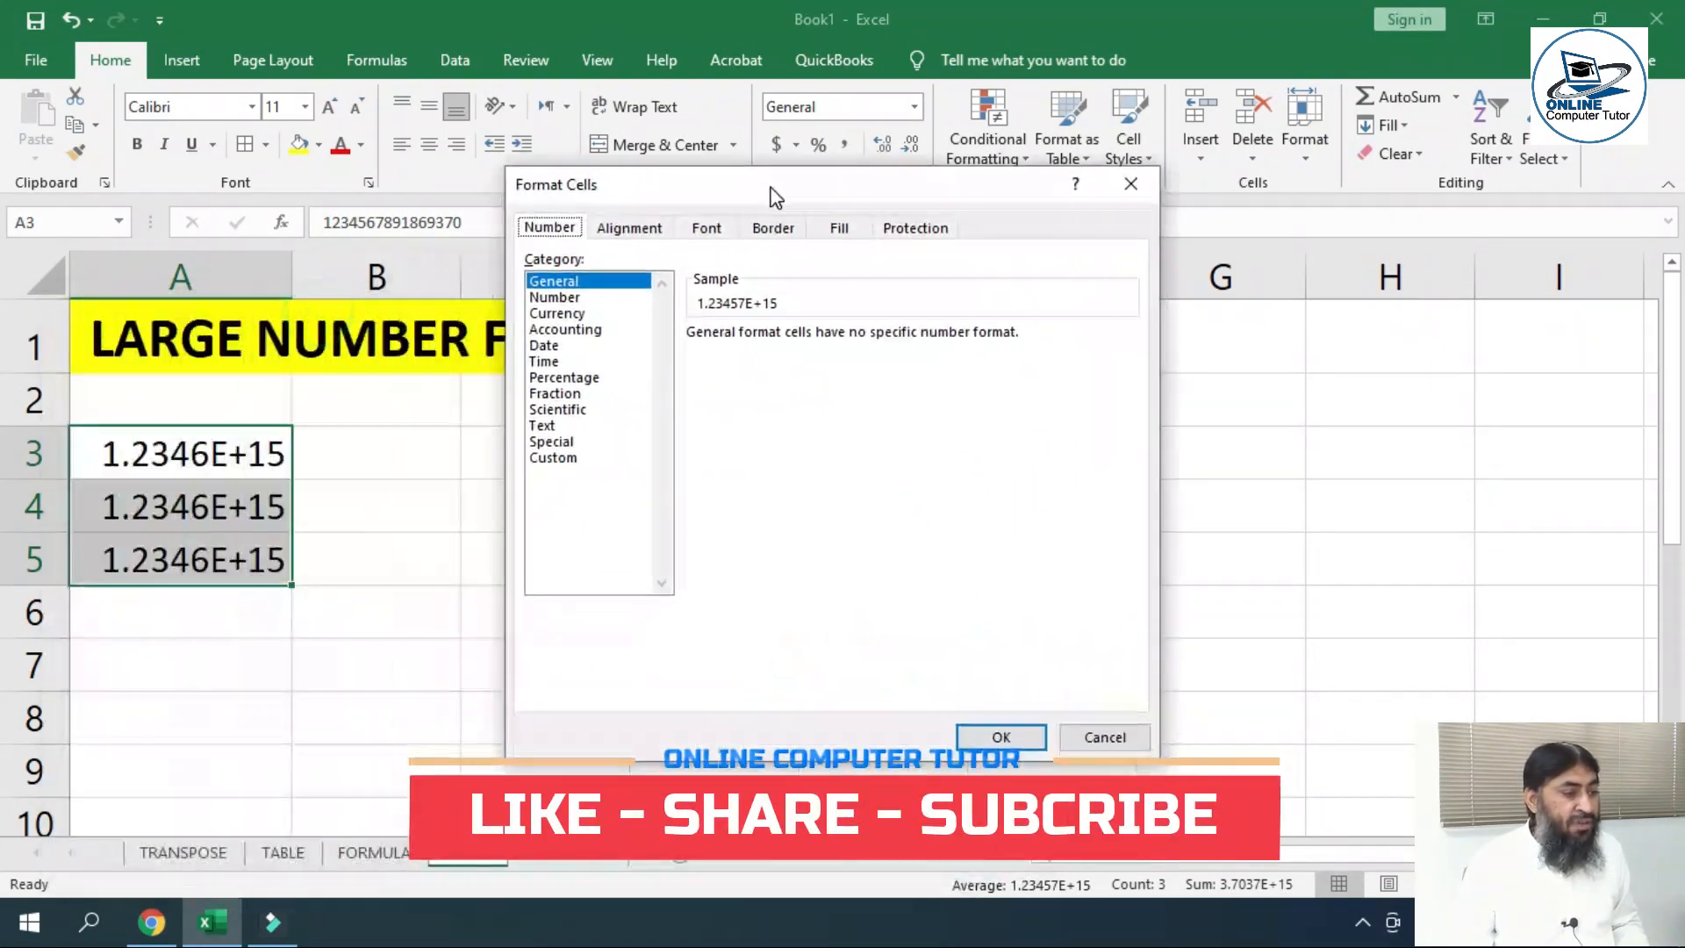
left_click(583, 458)
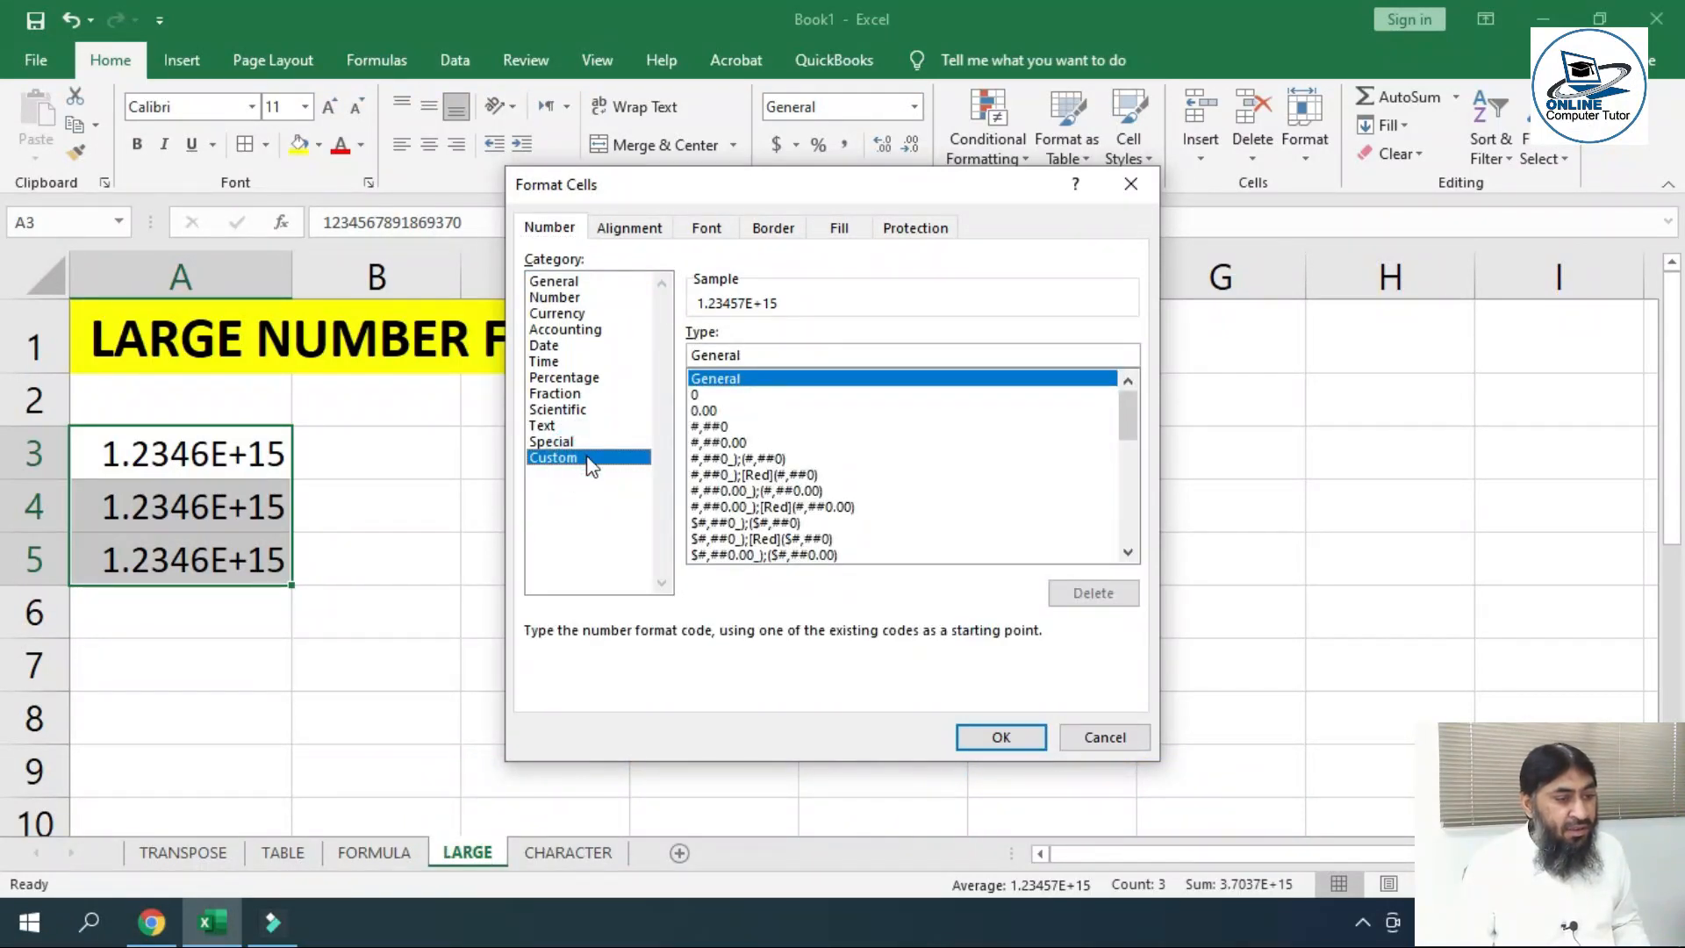
left_click(760, 356)
left_click_drag(837, 355, 679, 359)
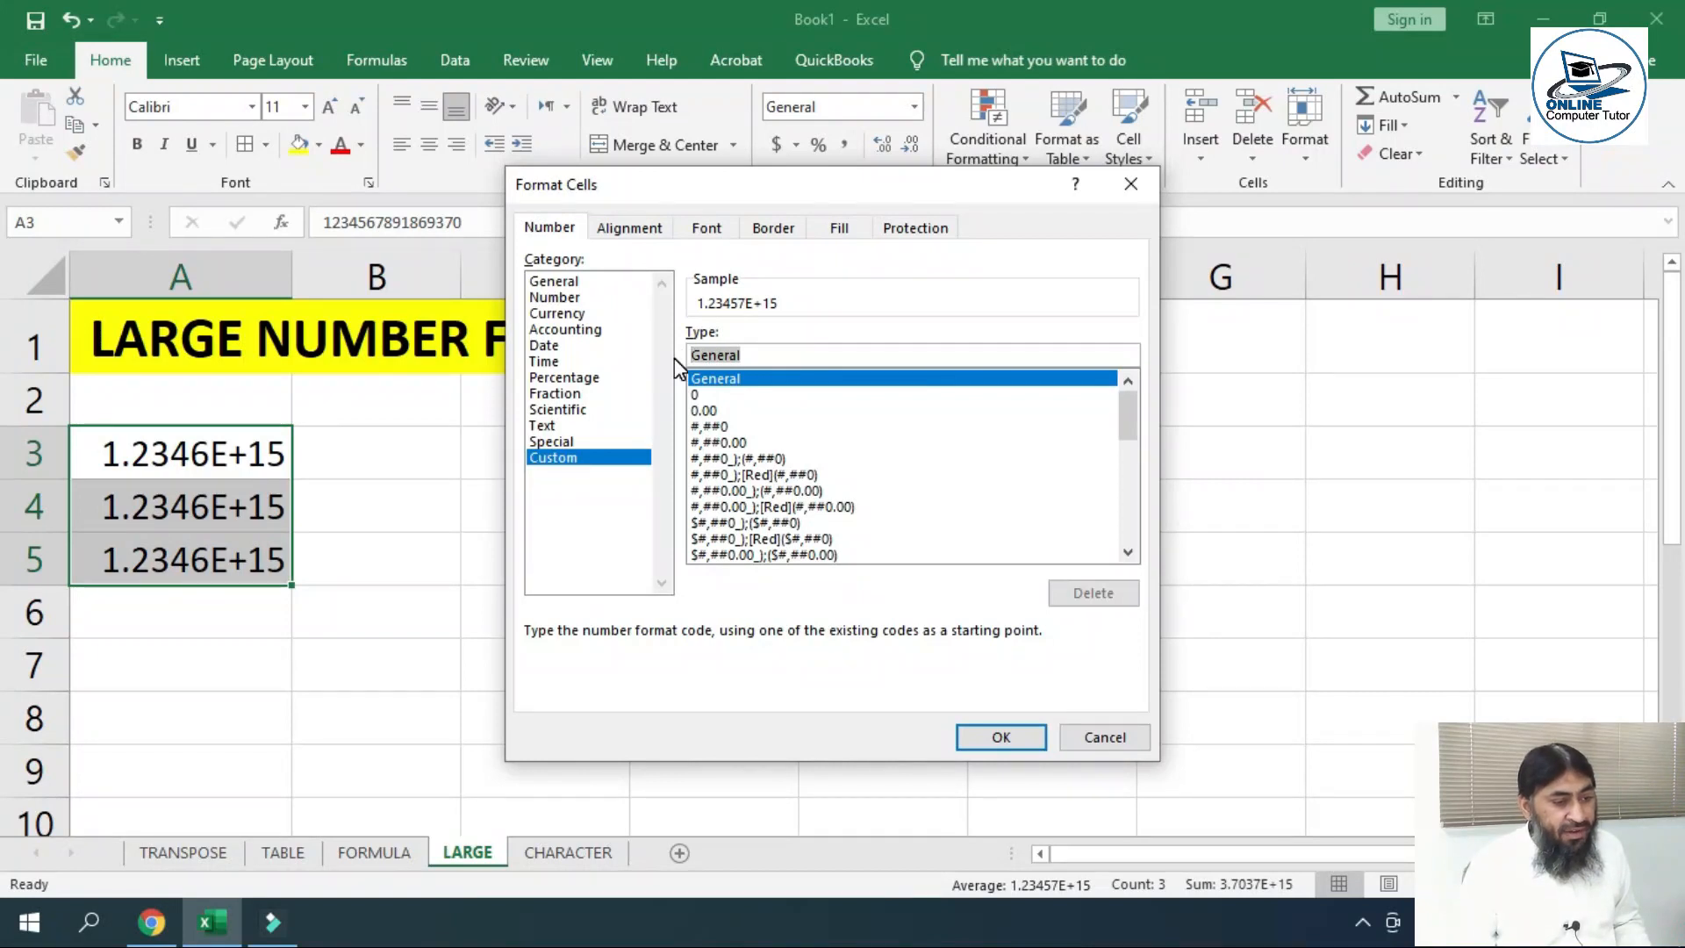
key("BackSpace")
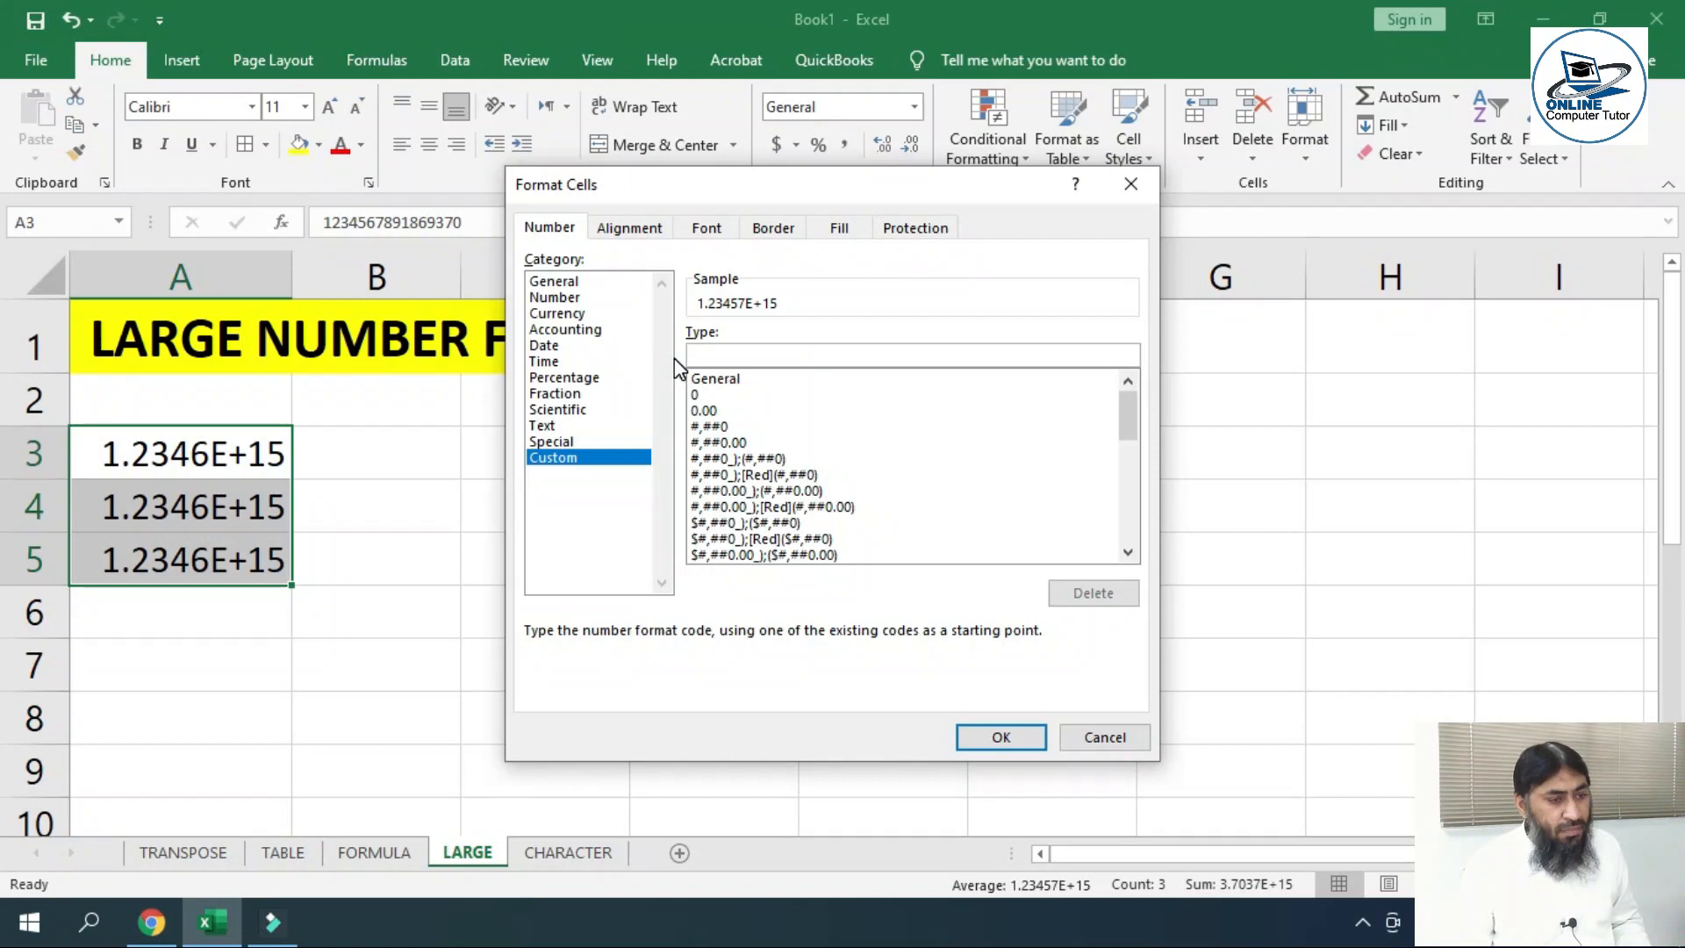
type("####")
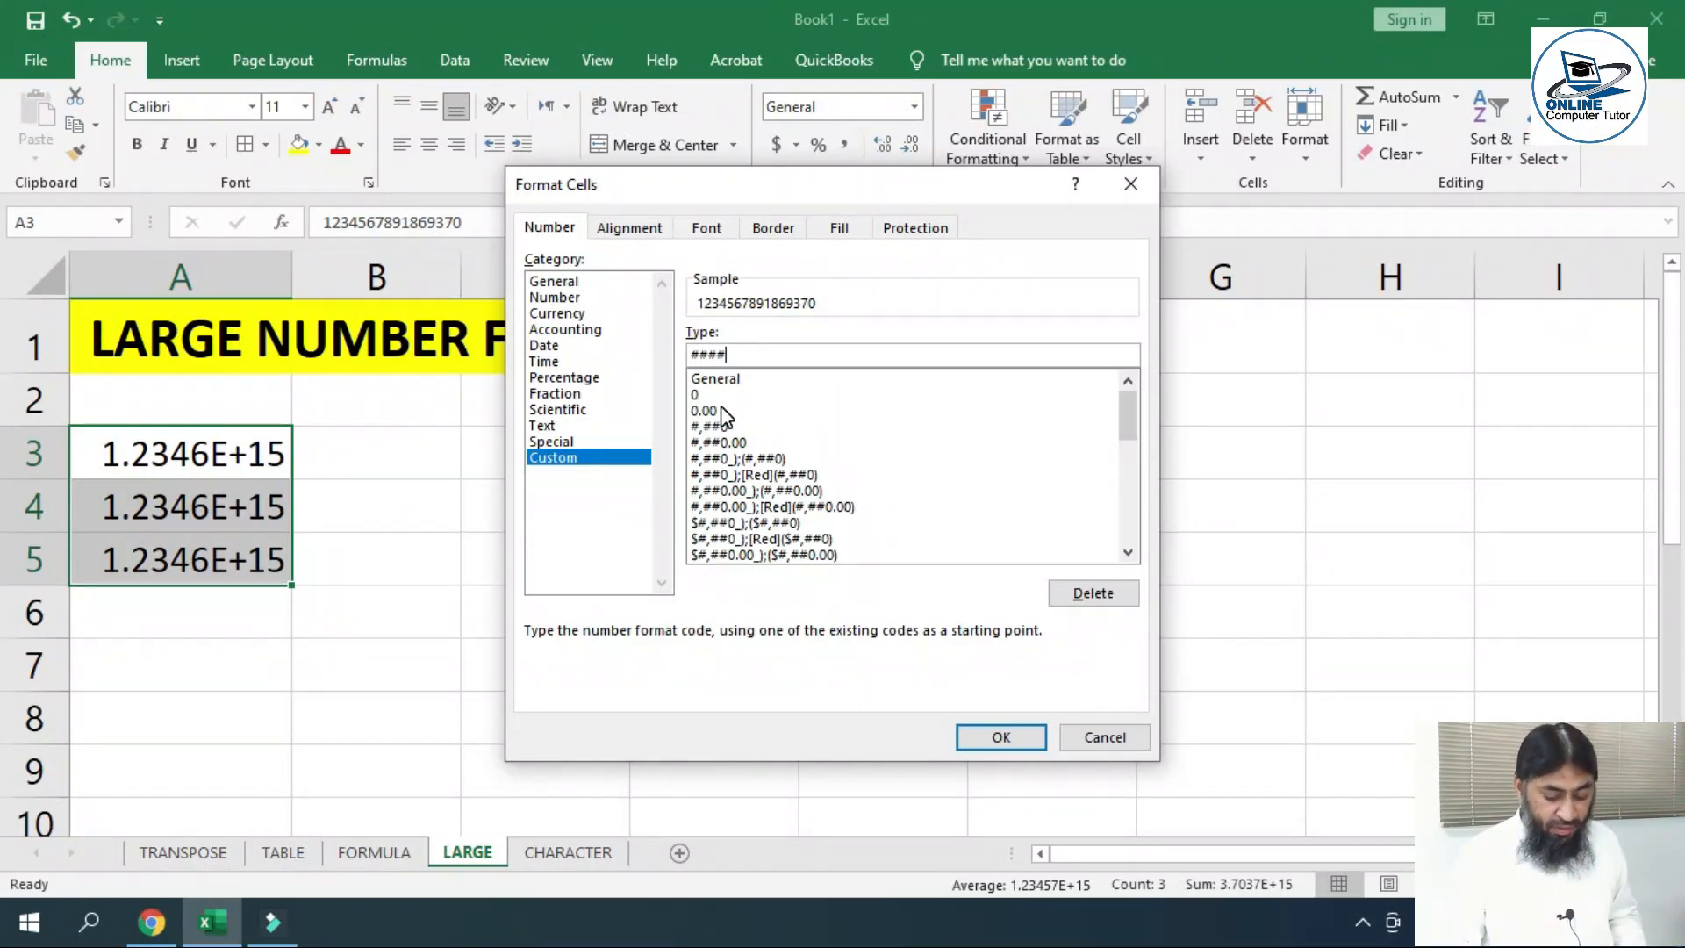
type("-####")
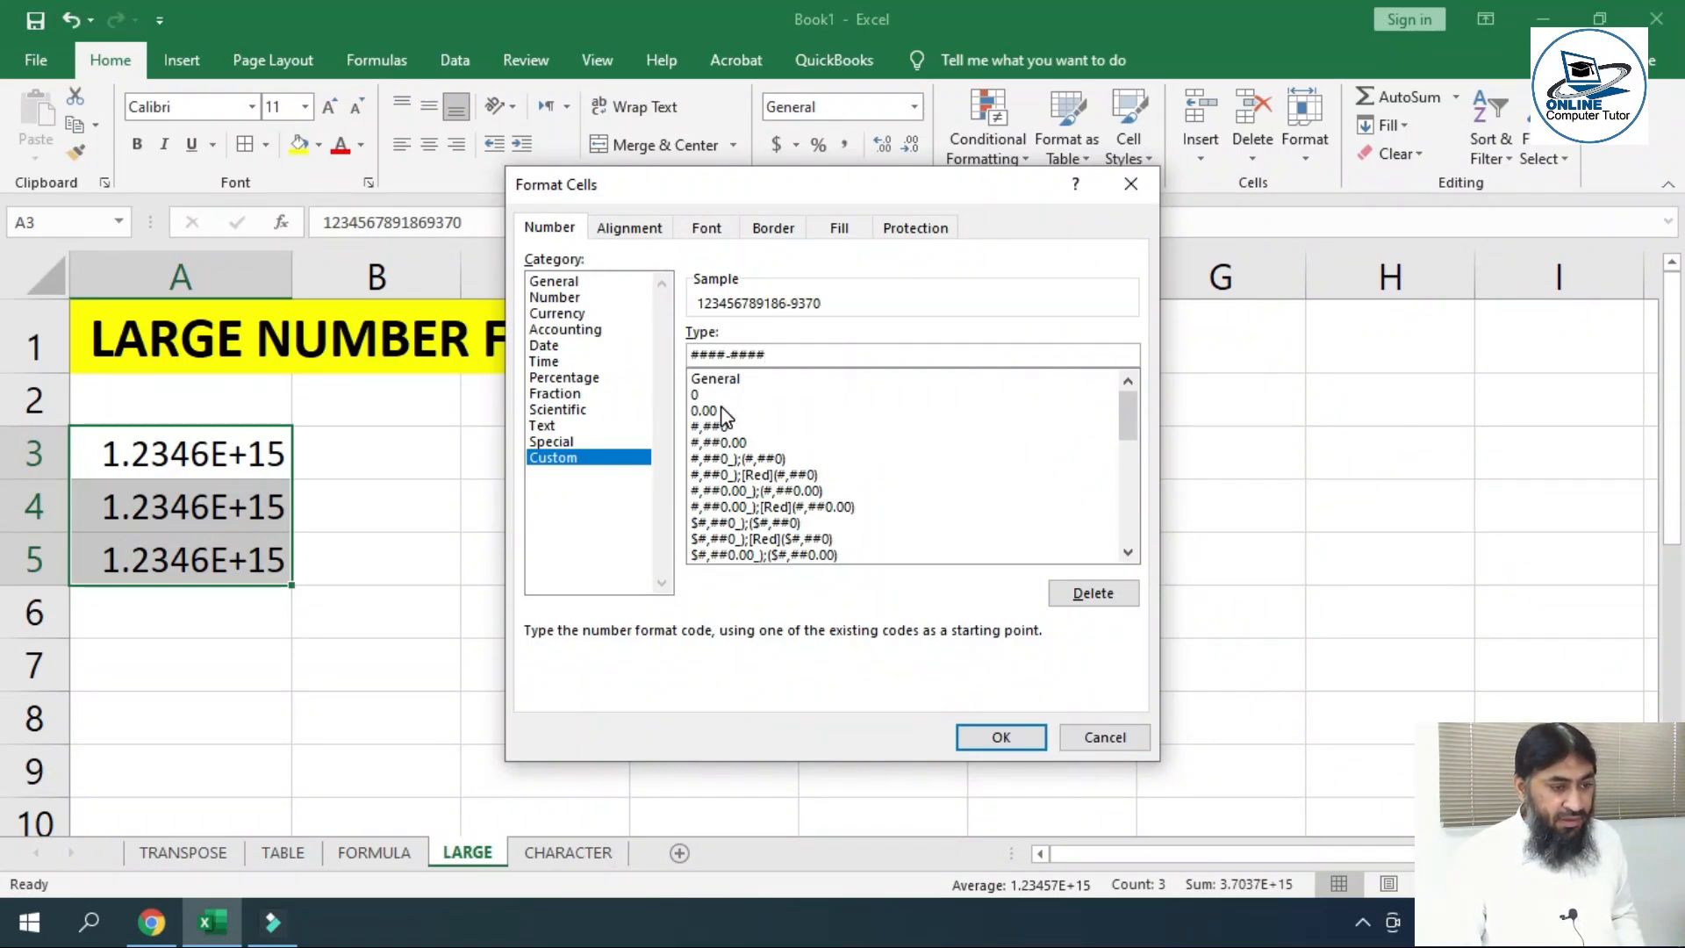
type("-####-##")
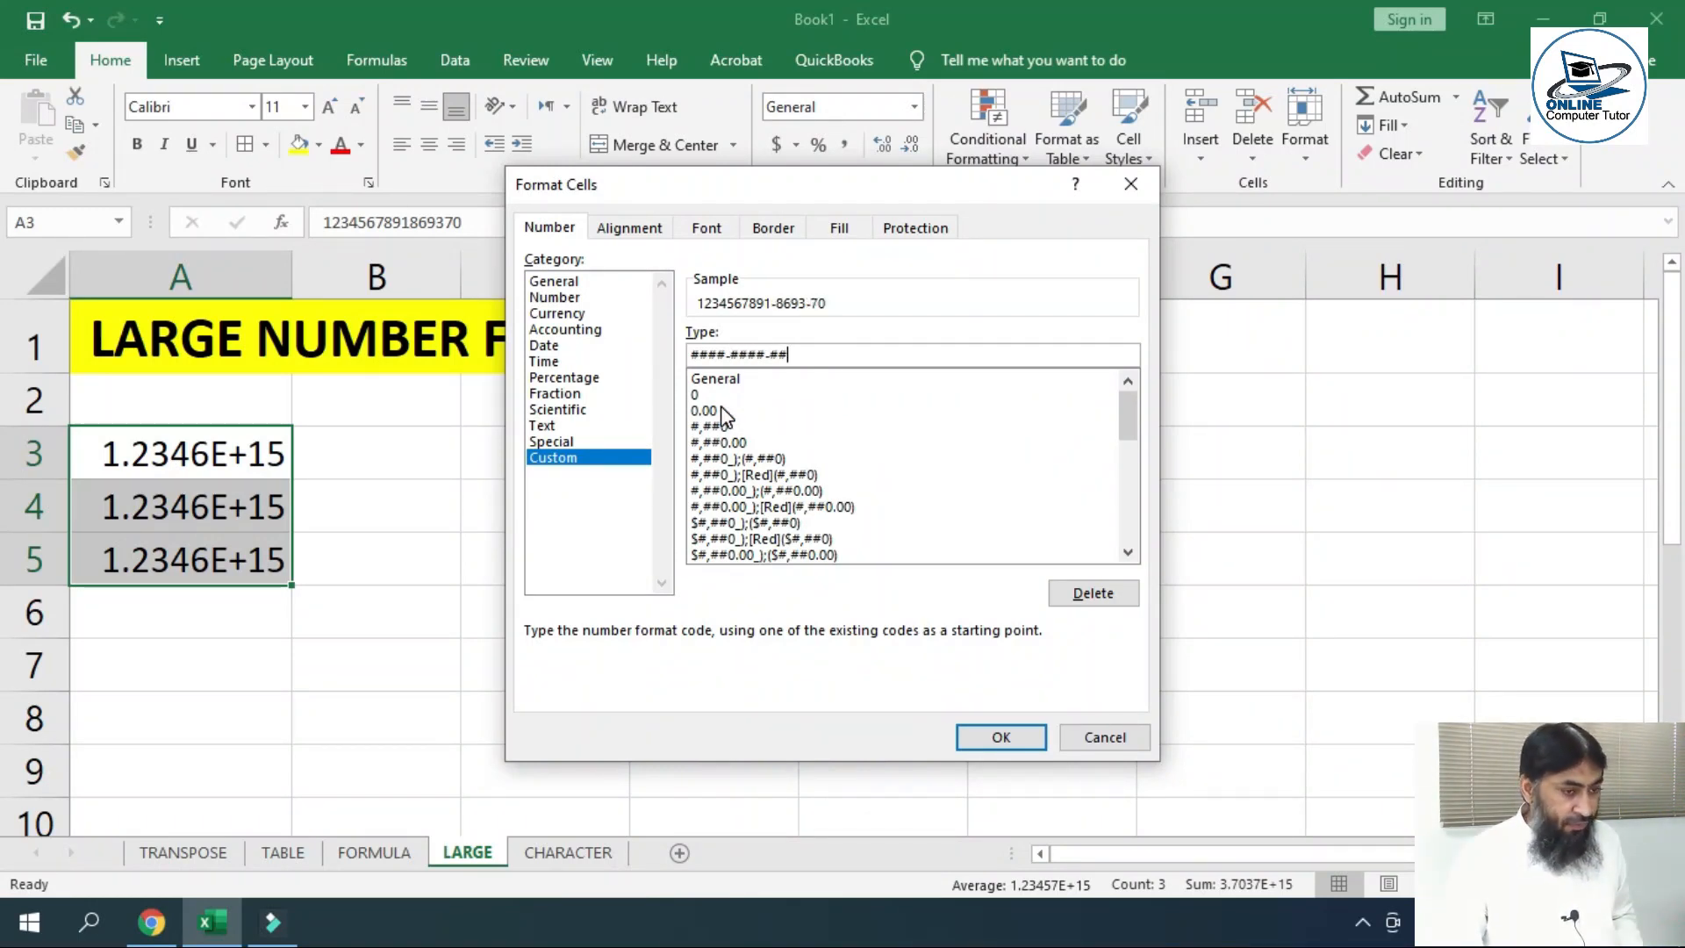
type("##")
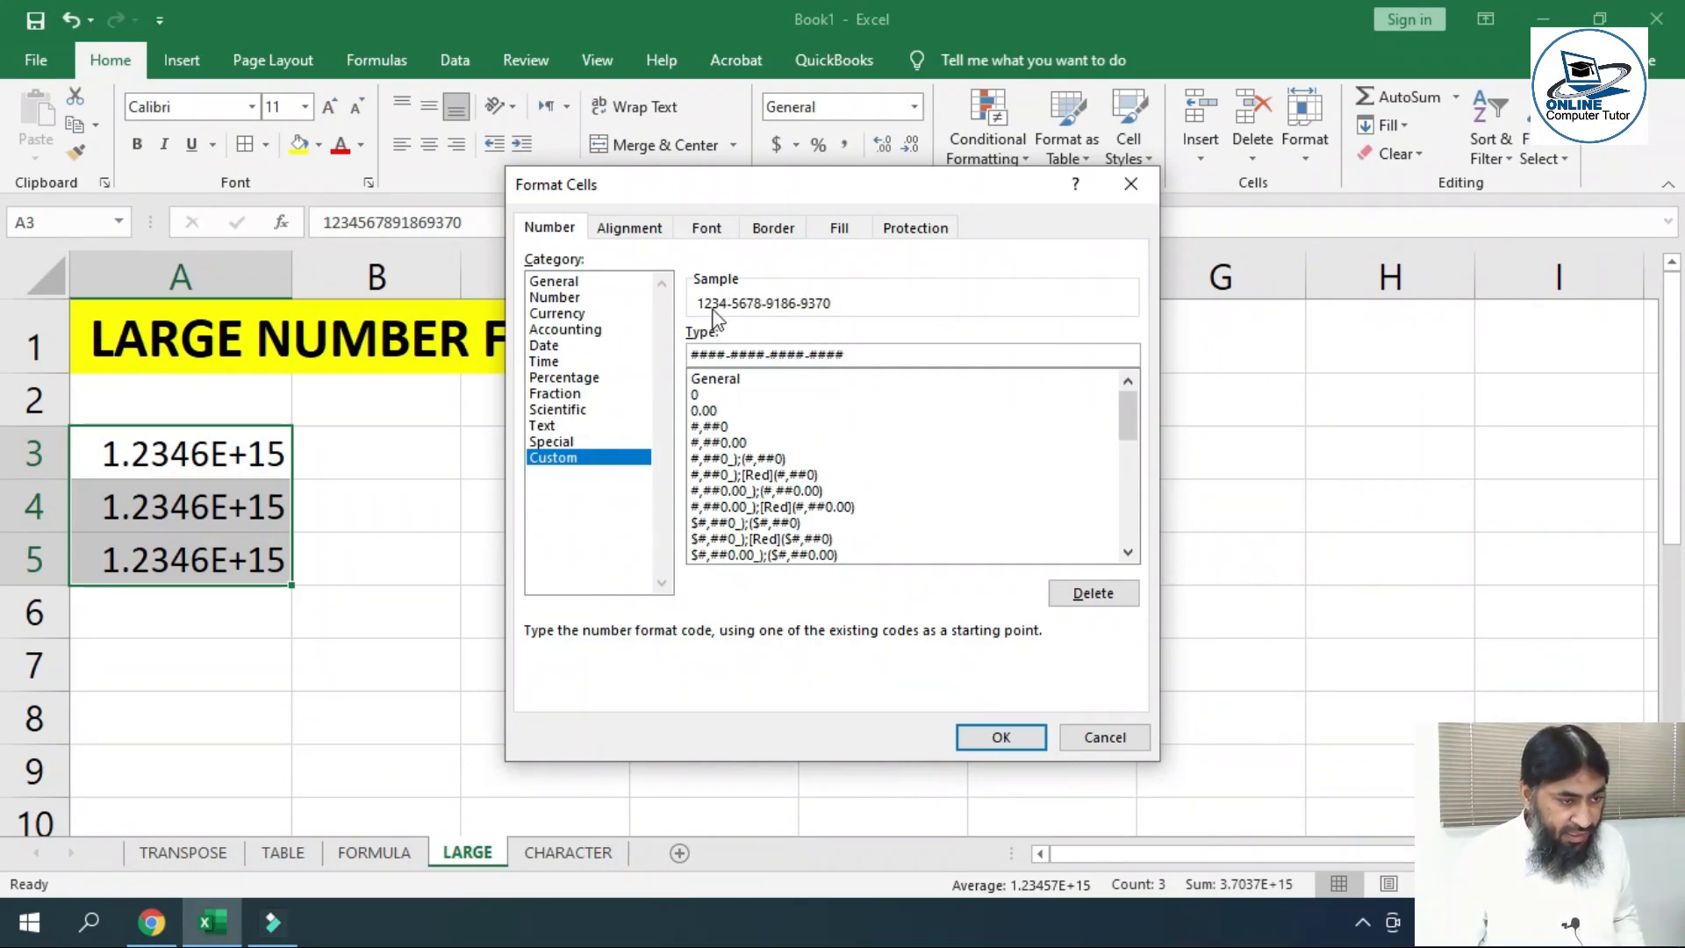
left_click(995, 736)
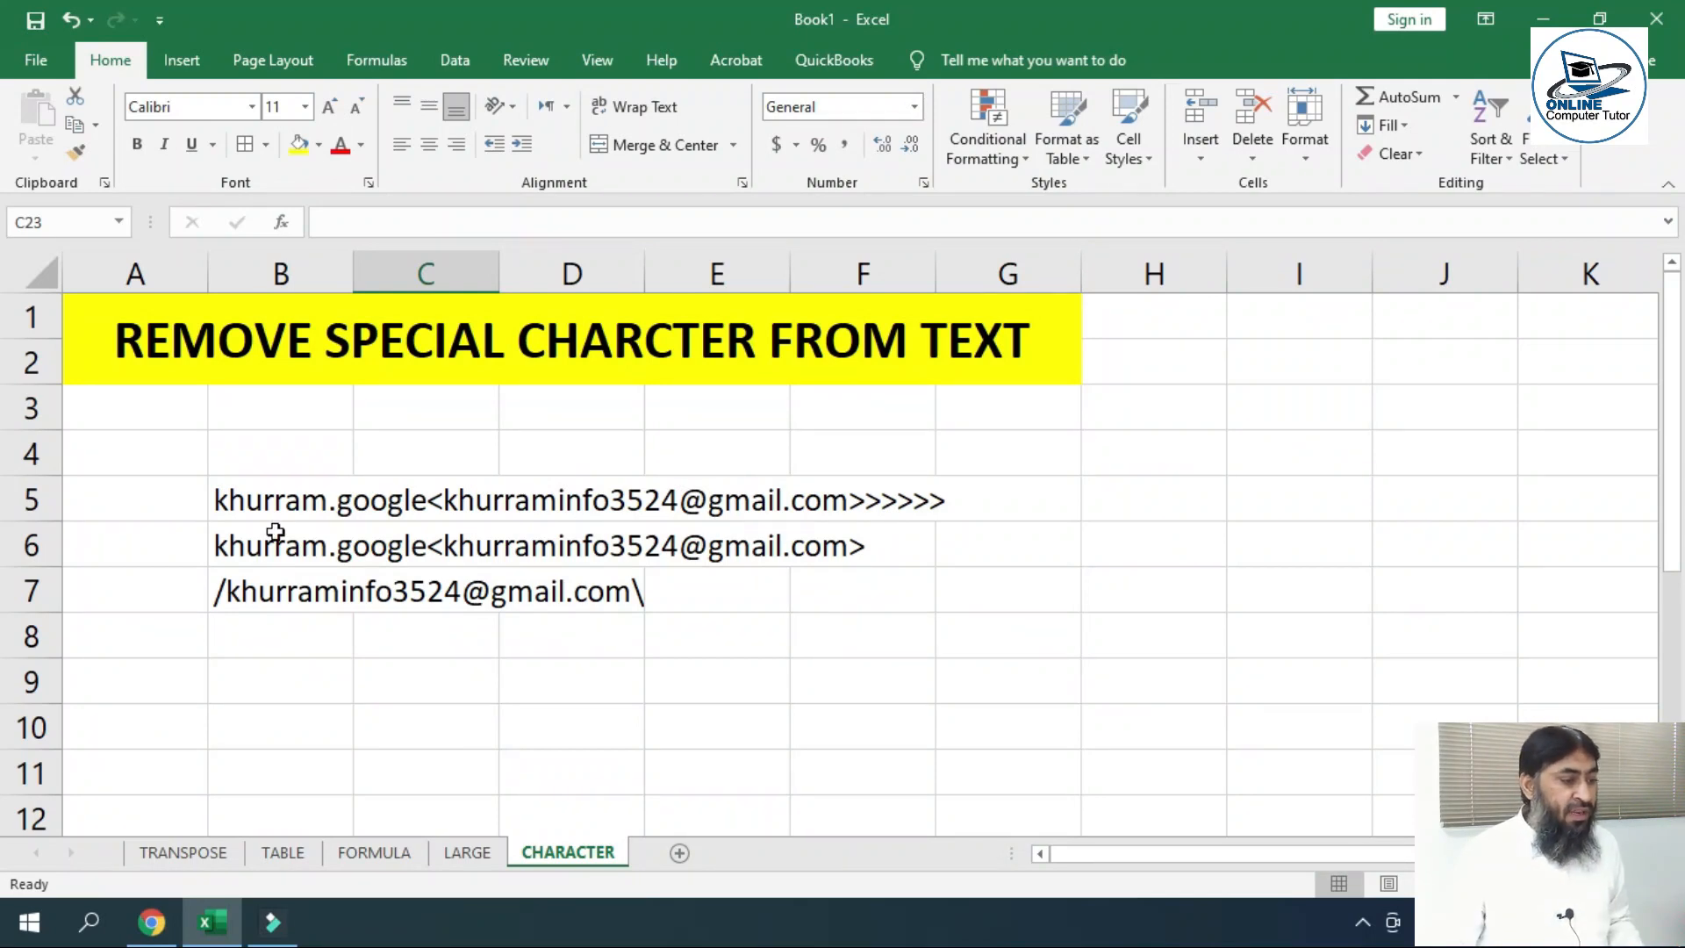
On the CHARACTER sheet, replace all matches of >* in B5:B7 with nothing to strip the trailing characters
left_click_drag(248, 501, 252, 583)
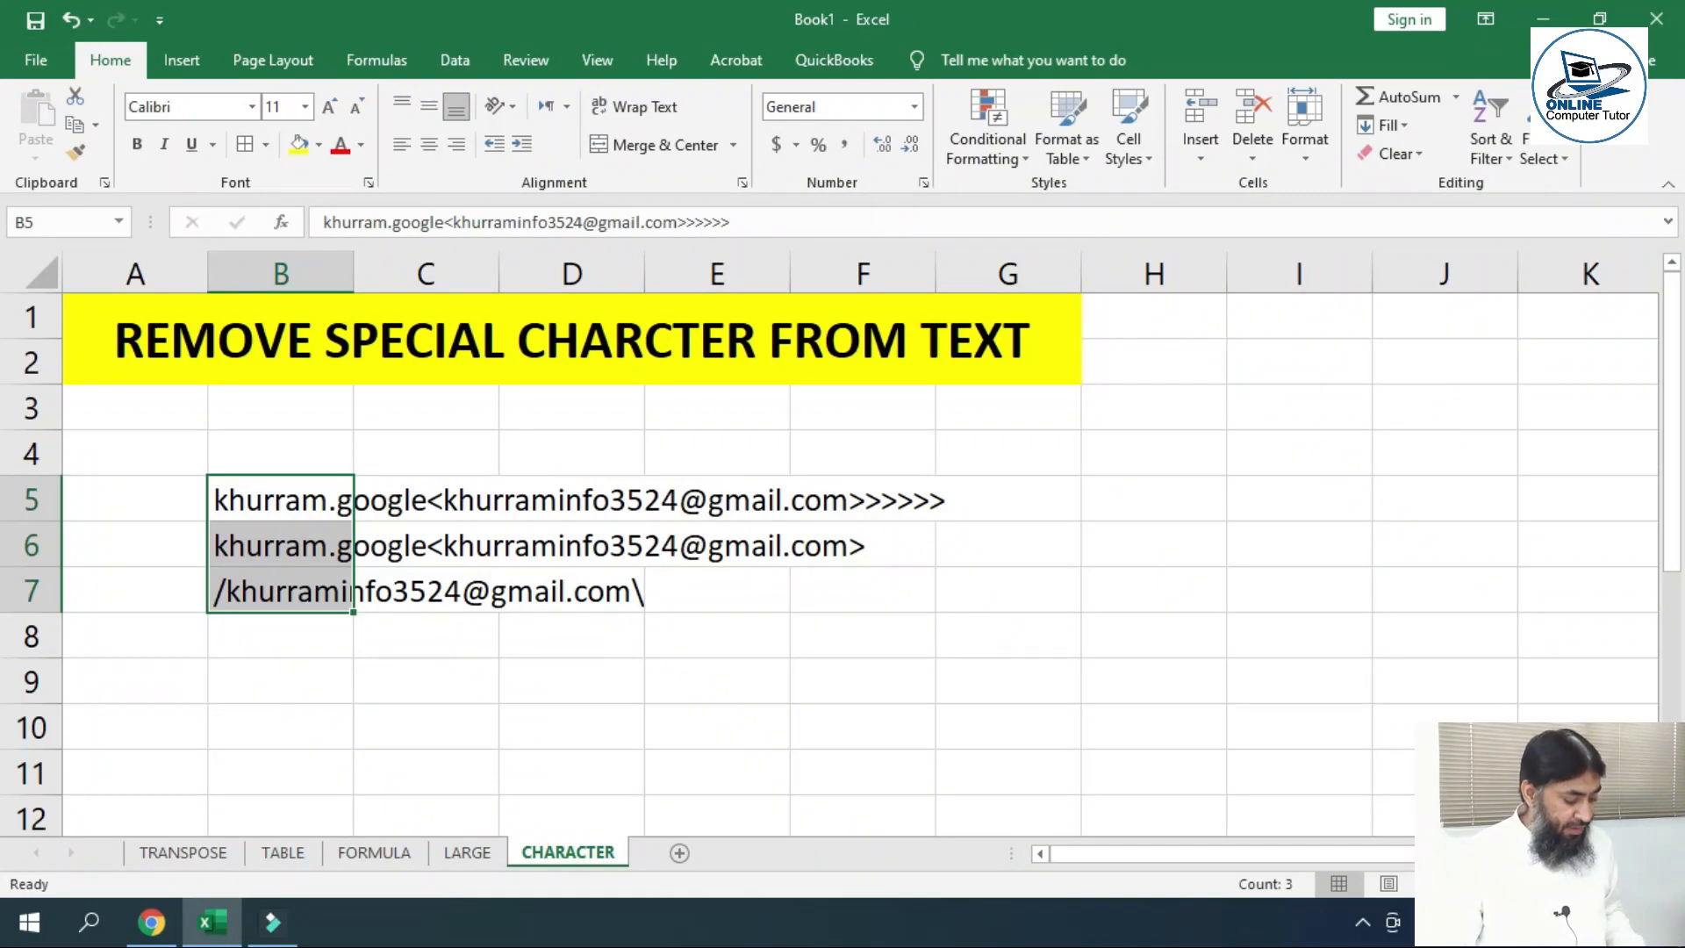
key("ctrl+f")
left_click(681, 465)
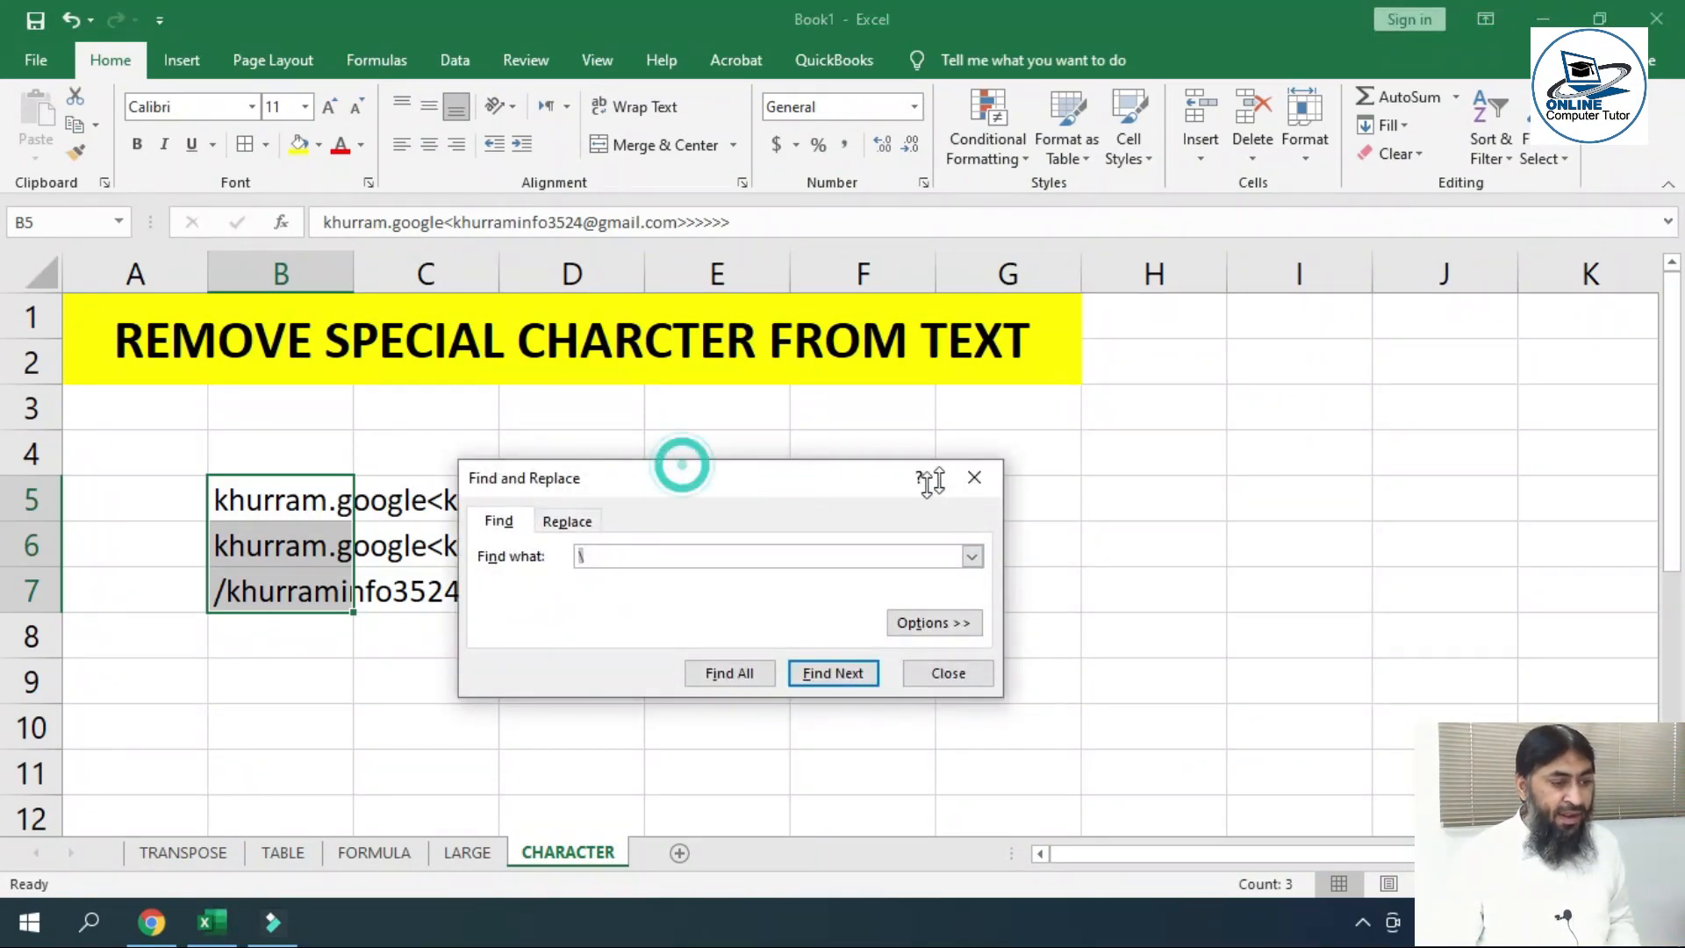
left_click_drag(639, 469, 1090, 310)
key("BackSpace")
left_click(1031, 363)
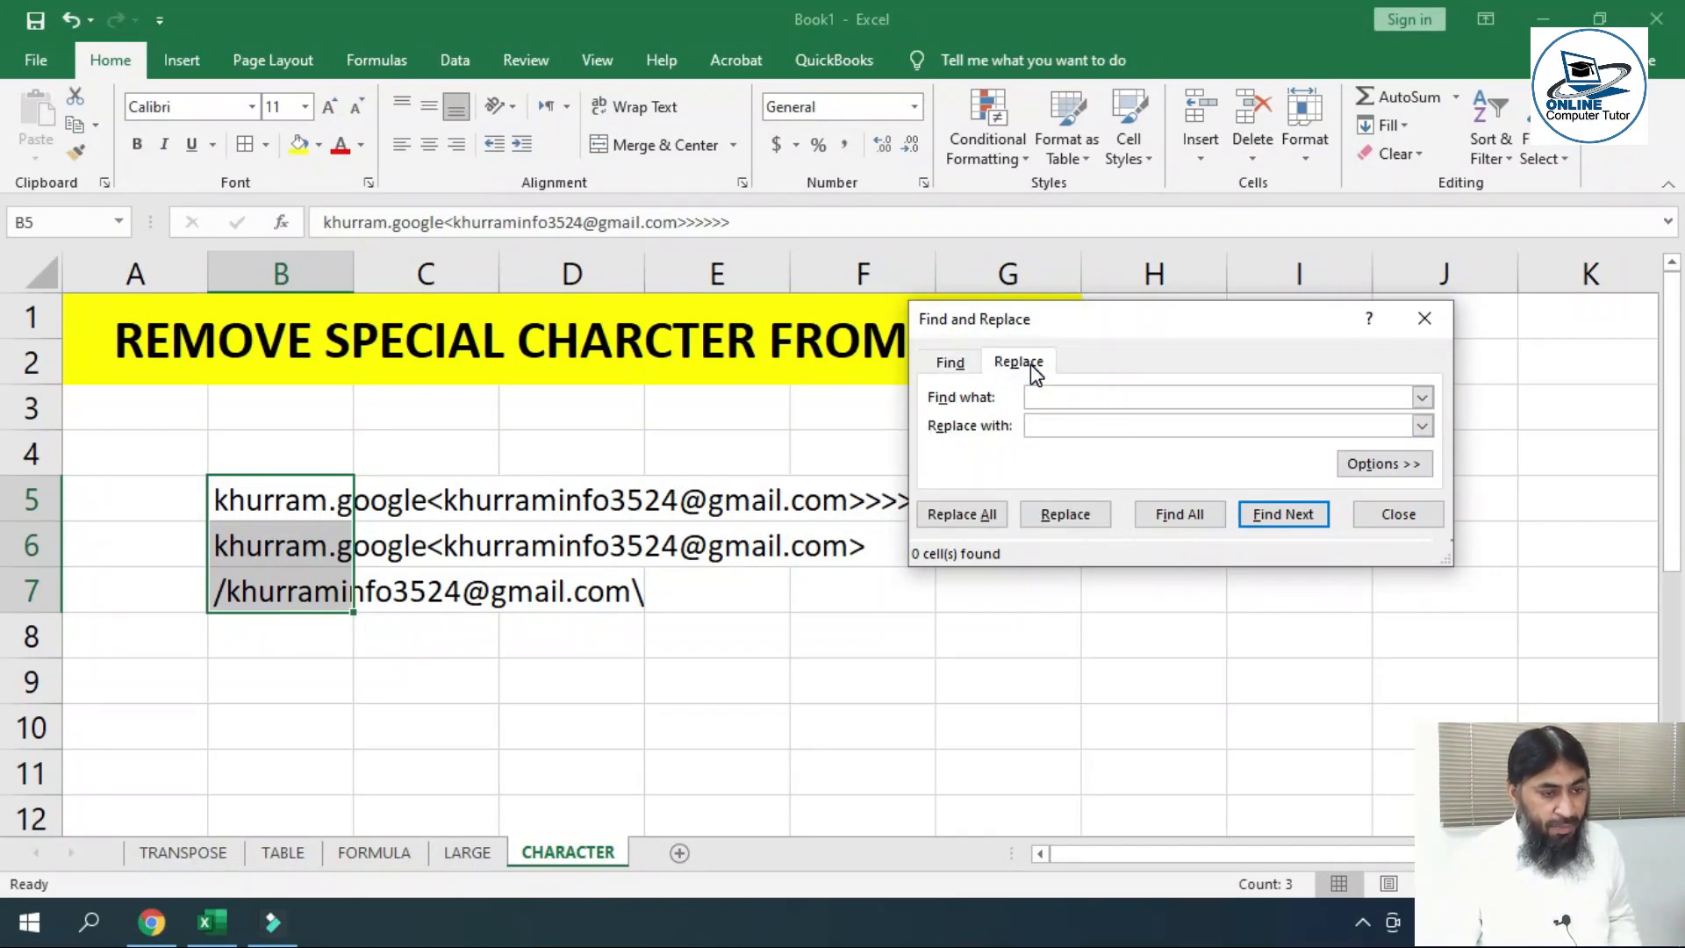
left_click(1053, 392)
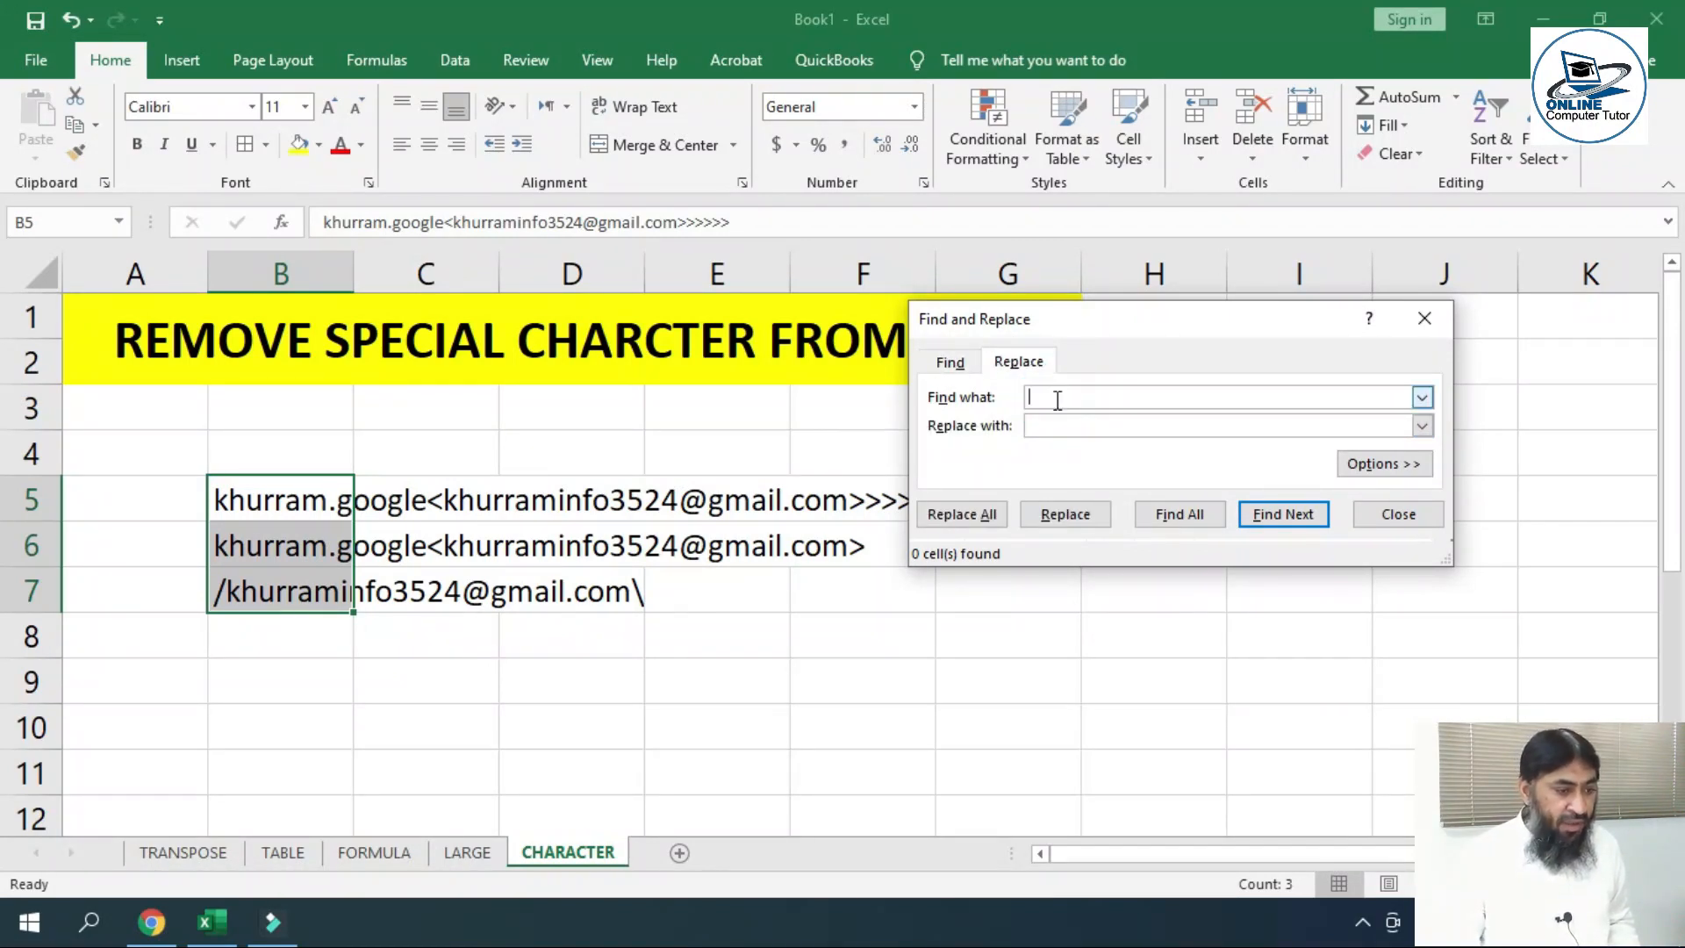
left_click_drag(1018, 318, 1192, 322)
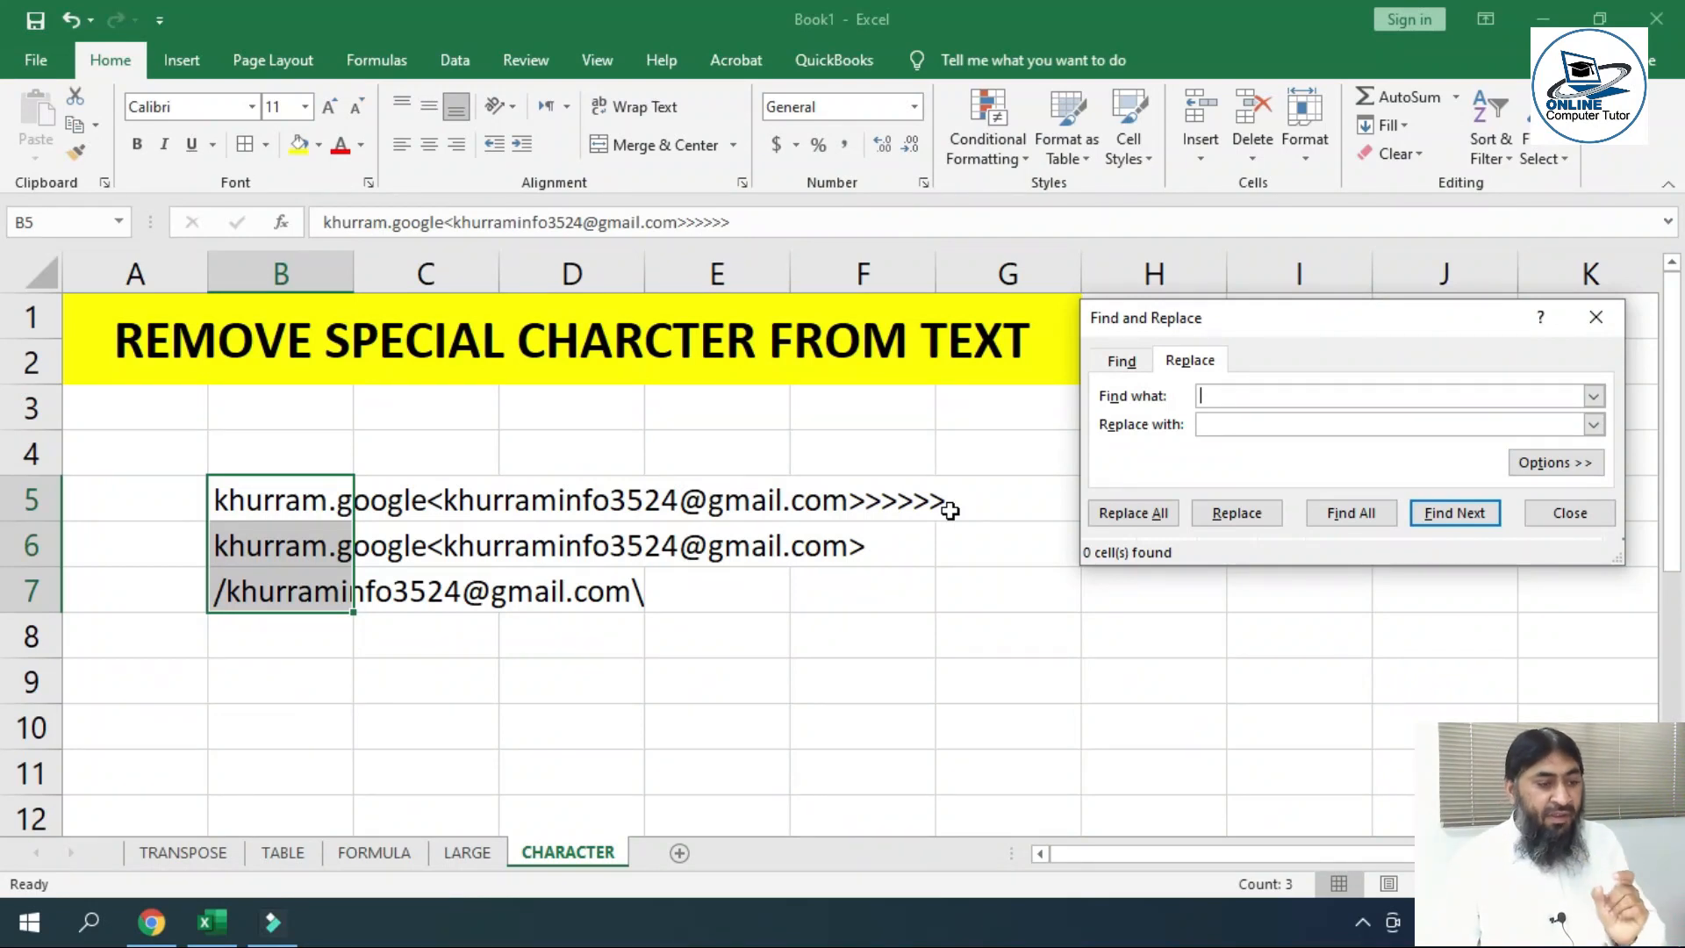
type(">*")
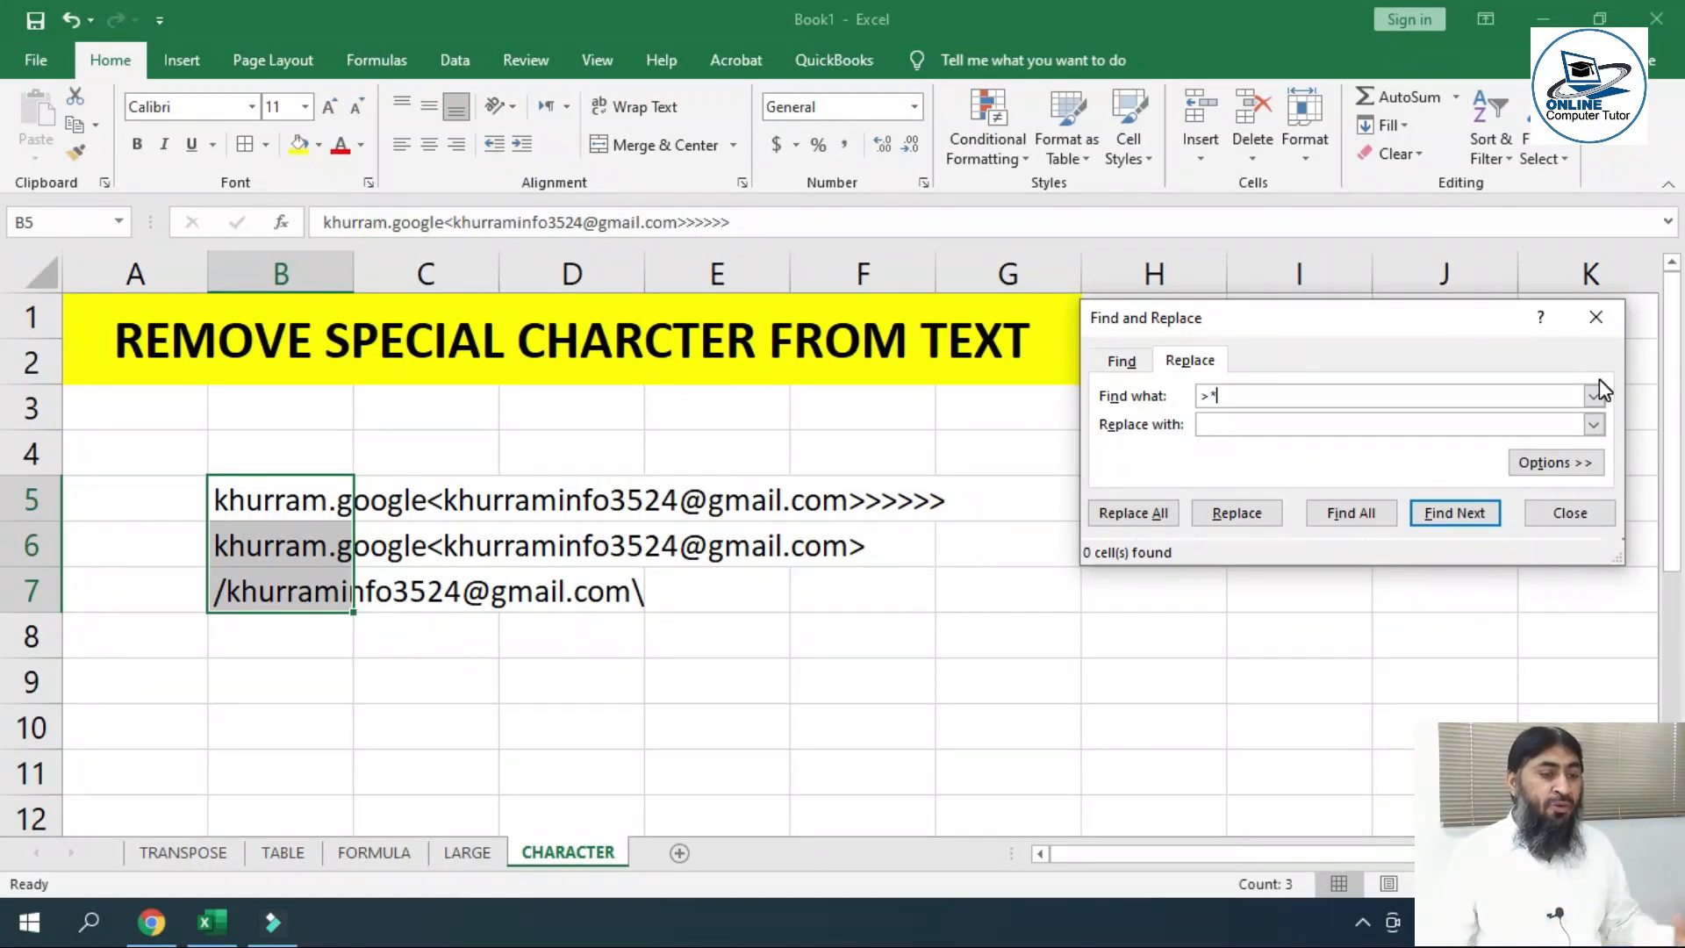
left_click(1170, 516)
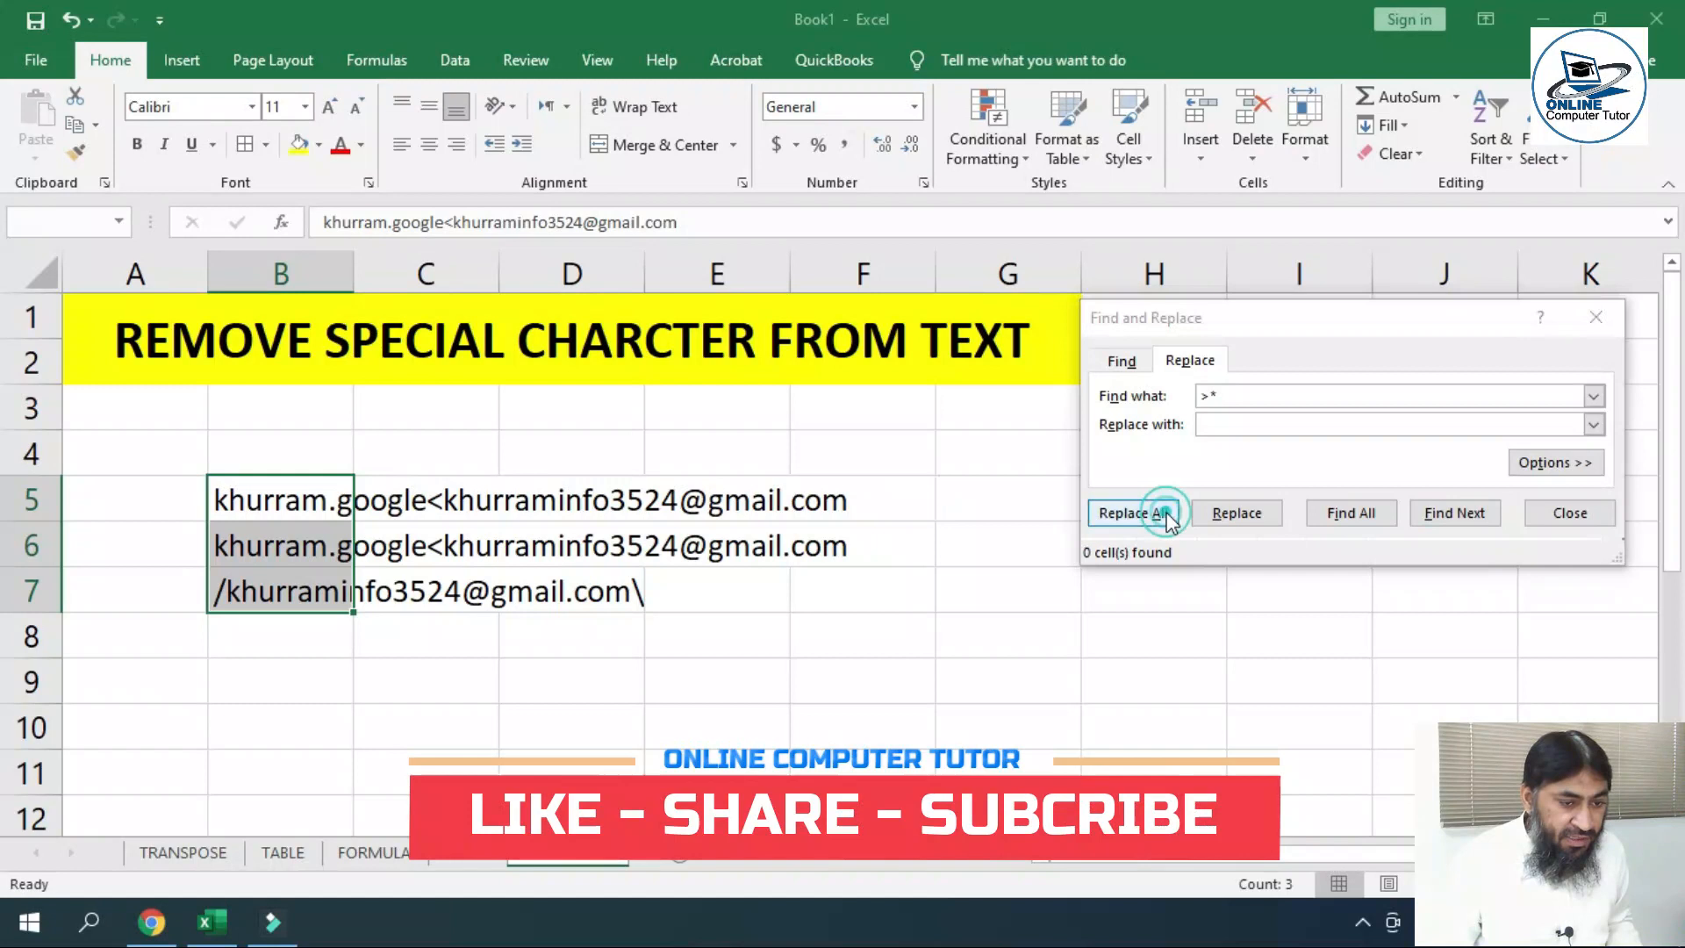
left_click(858, 528)
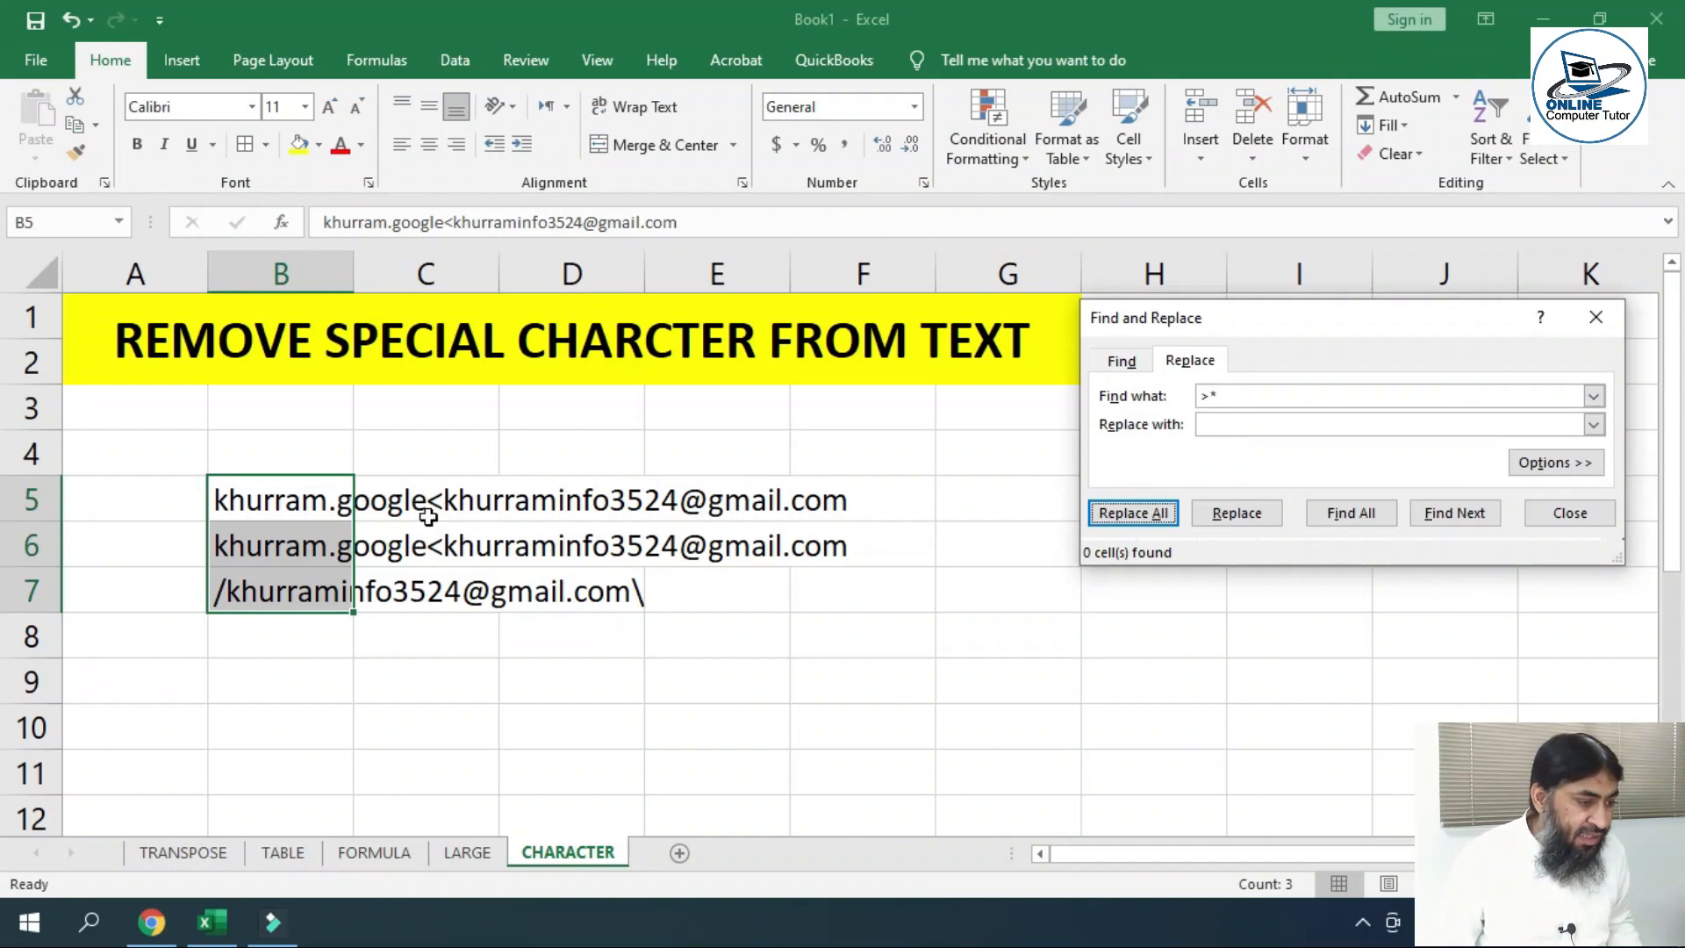
Replace all matches of *< in B5:B7 with nothing to strip the text preceding the e-mail addresses
left_click(1227, 396)
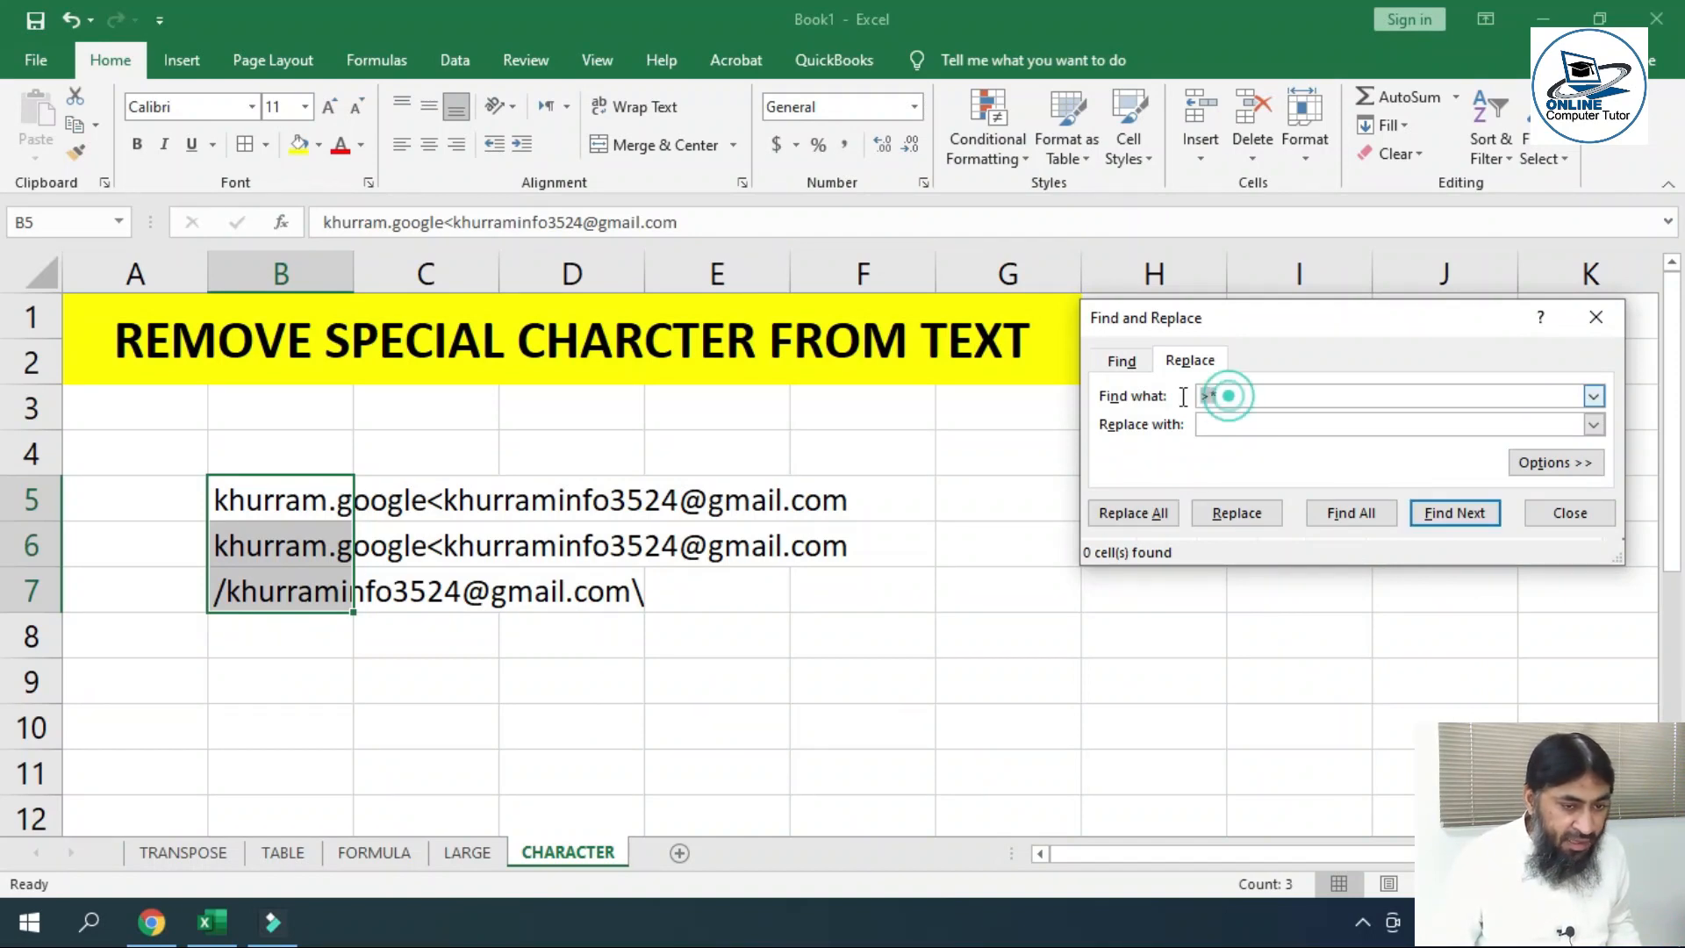
type("*")
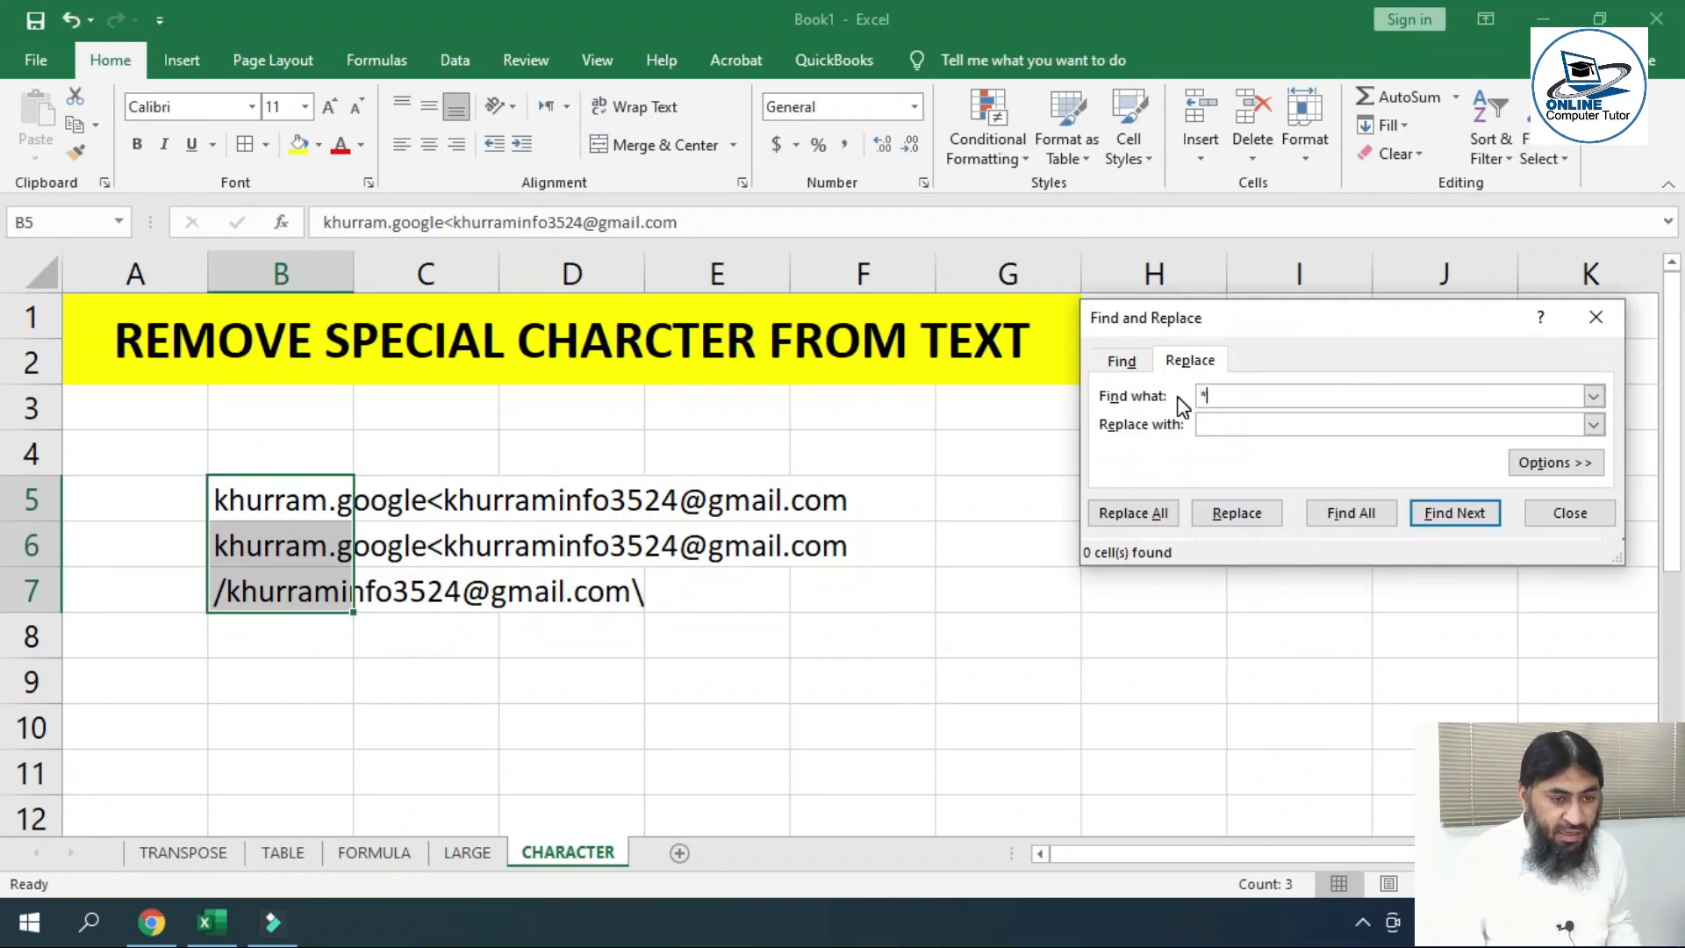
type("<")
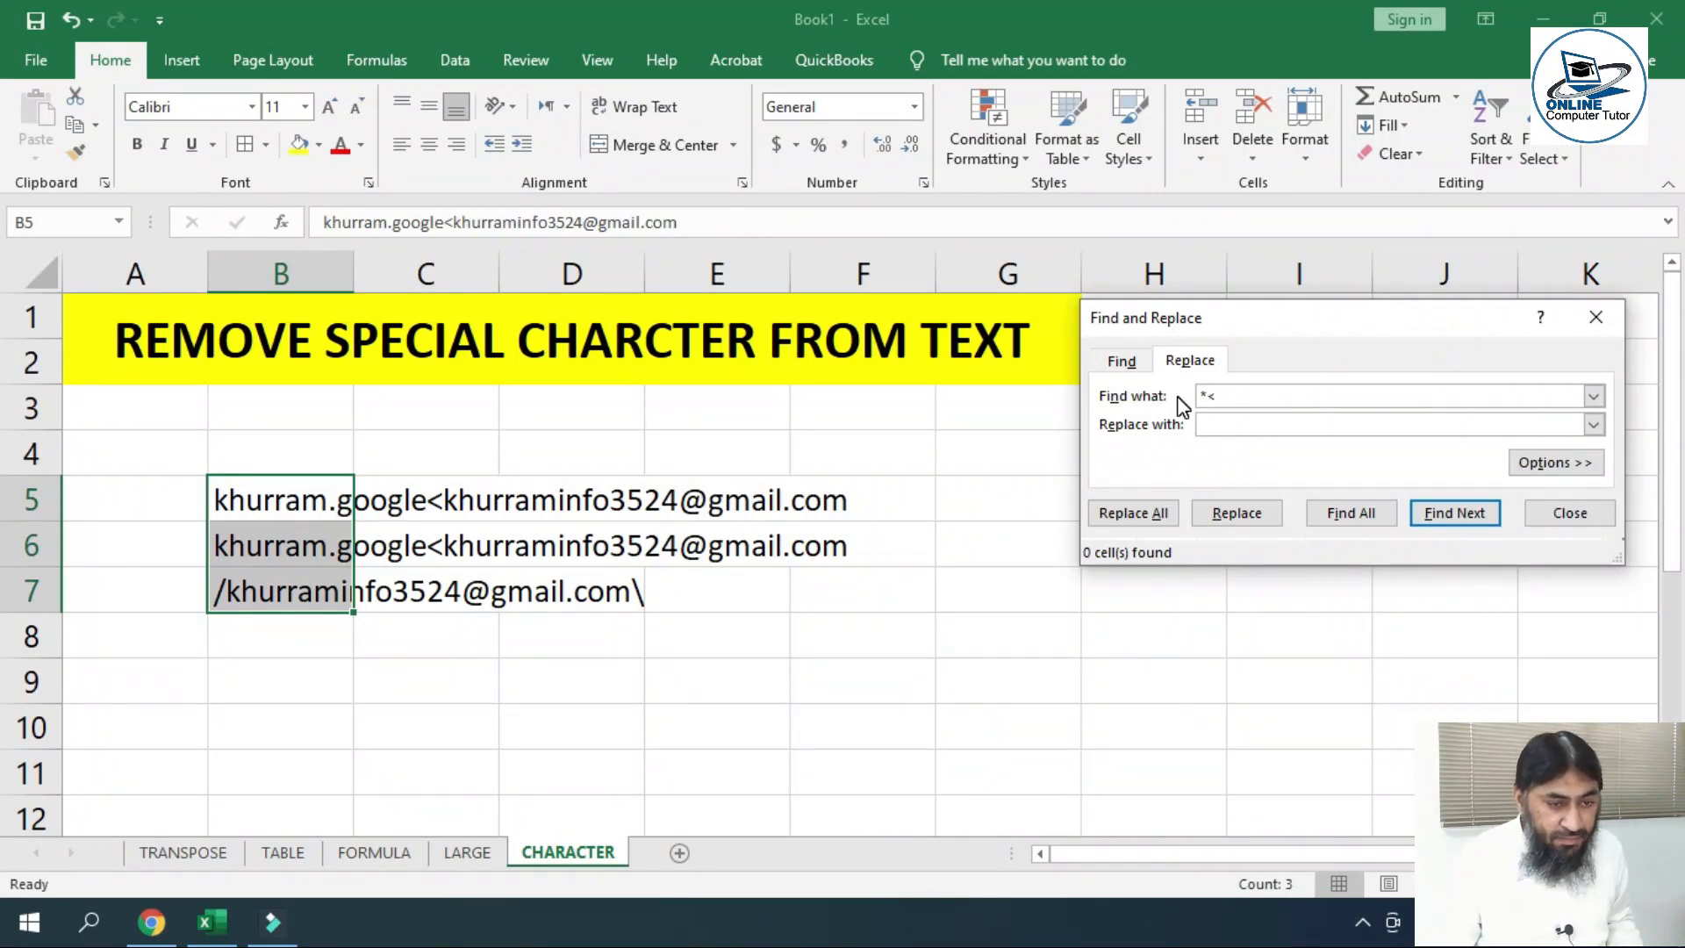
left_click(1123, 516)
key("Return")
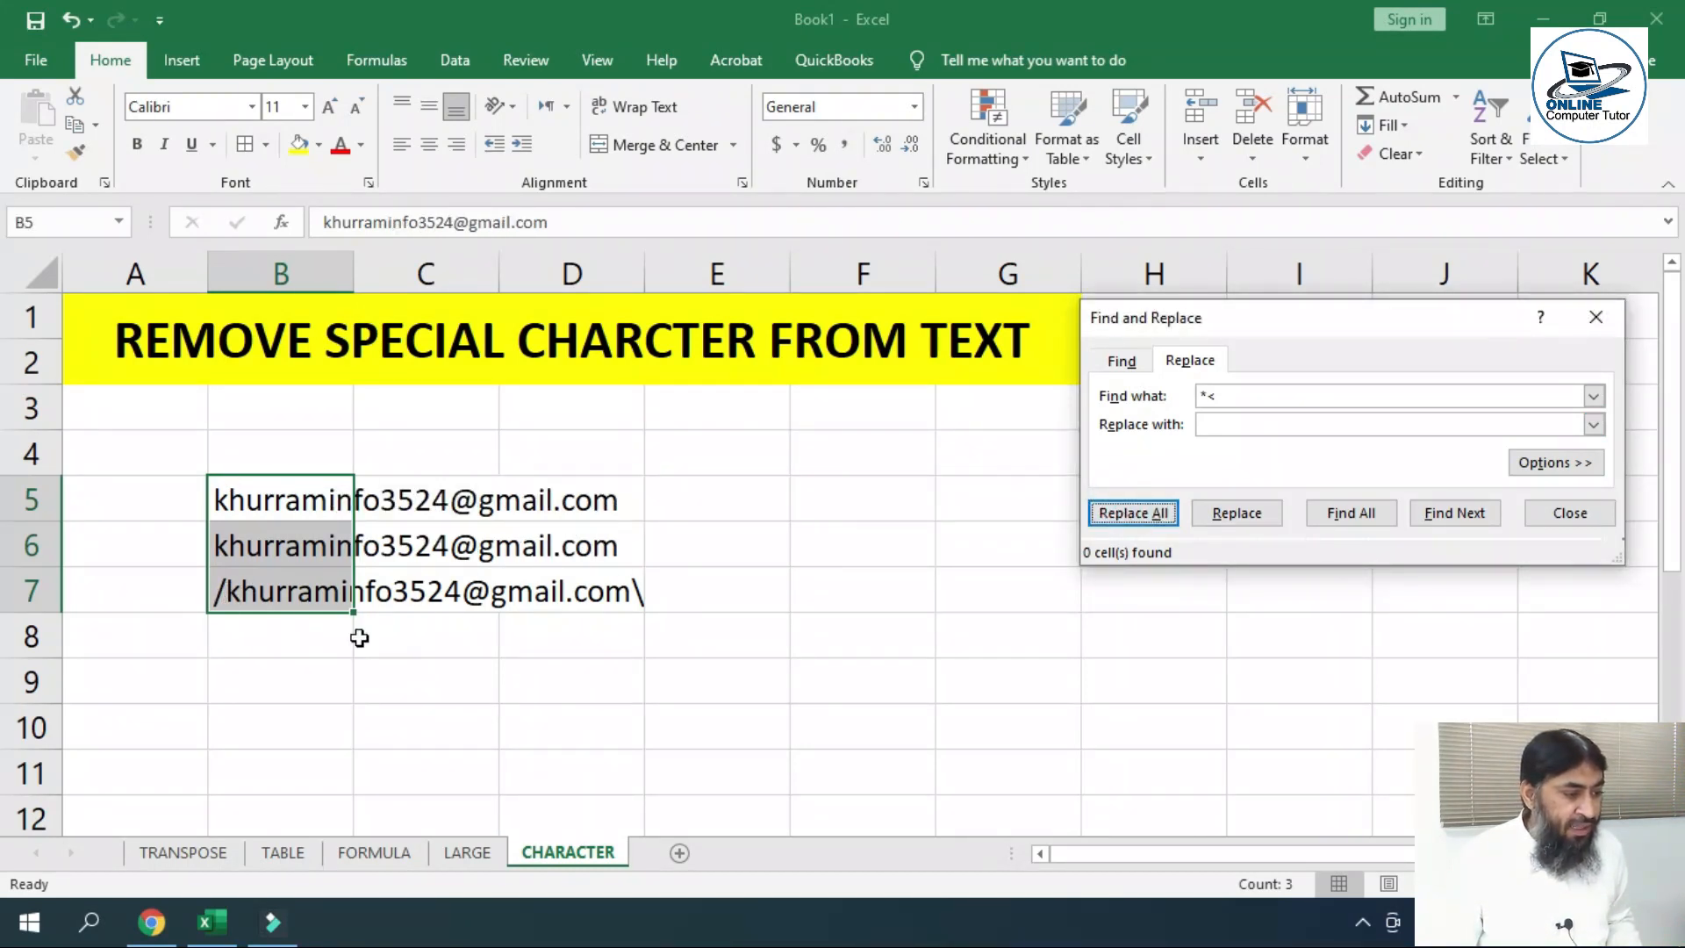
Replace every / in B5:B7 with nothing to remove the leading slash
left_click(1238, 395)
key("BackSpace")
key("BackSpace")
type("/")
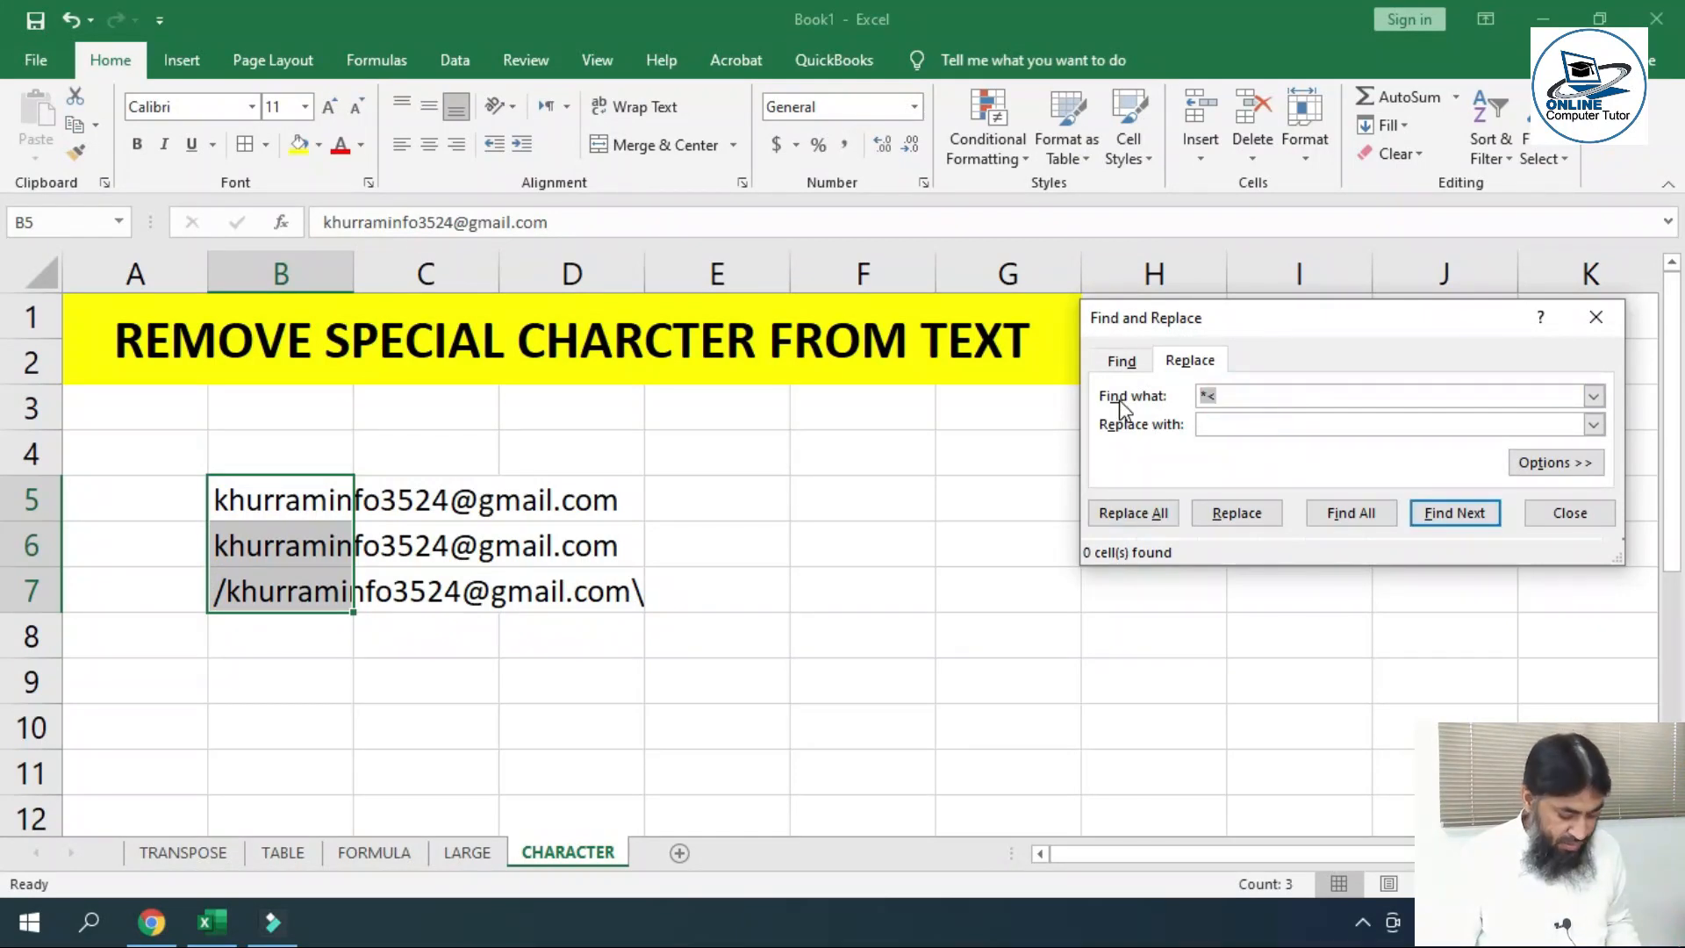
type("d")
key("BackSpace")
left_click(1143, 513)
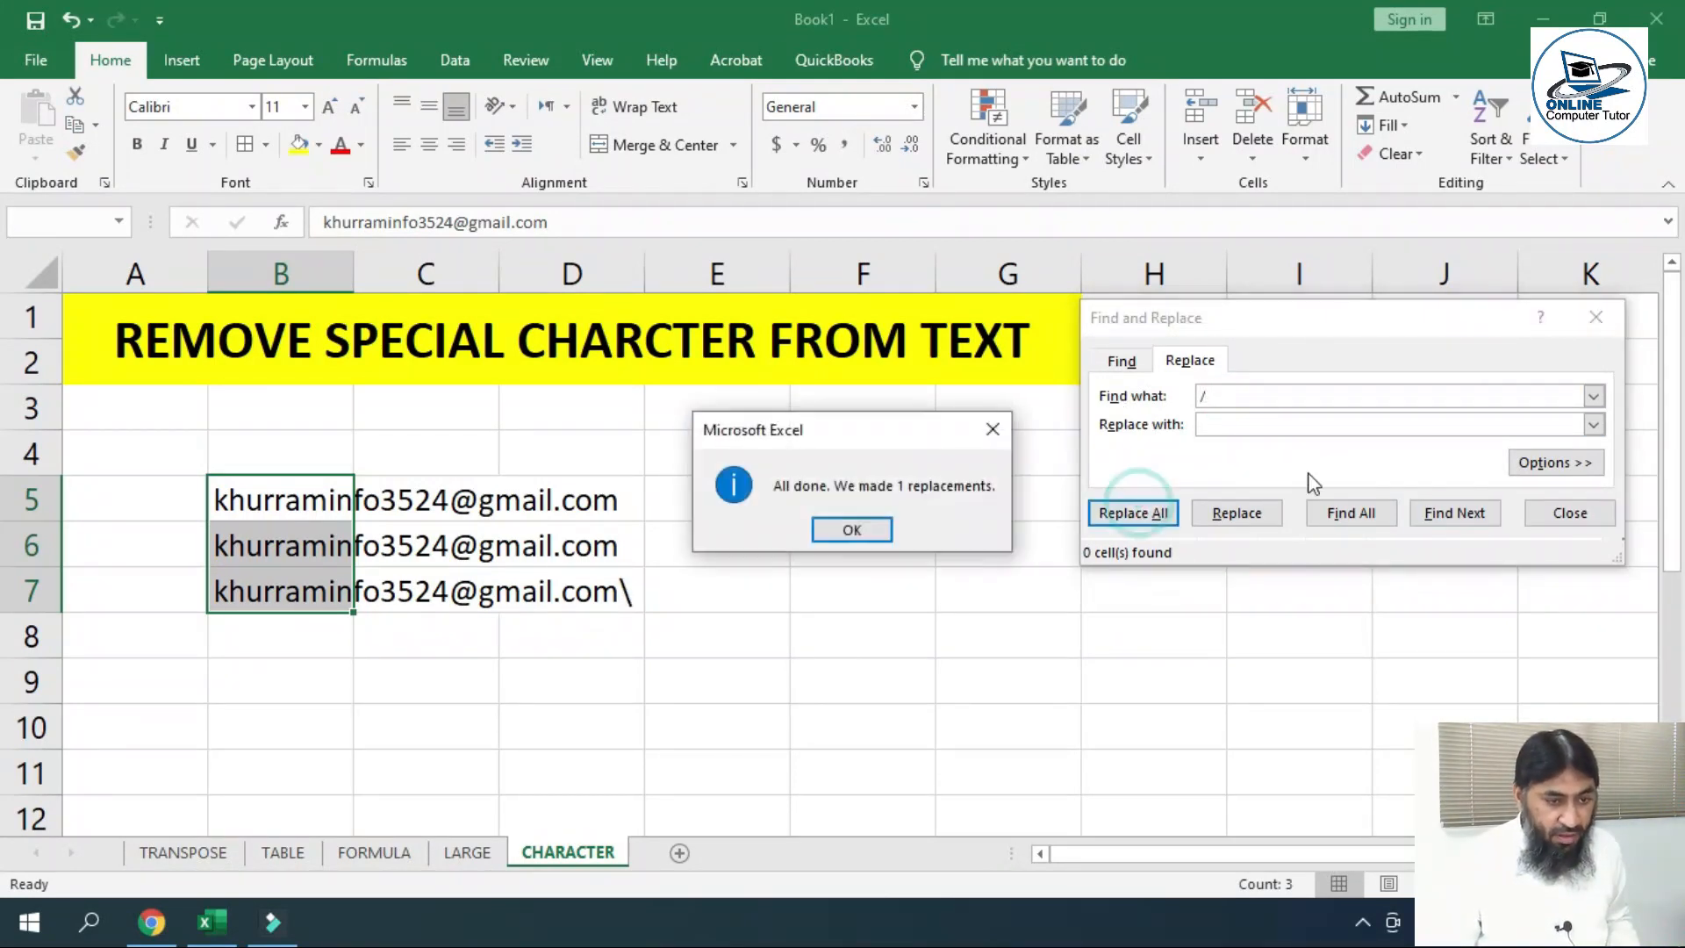
left_click(878, 527)
Replace every \ in B5:B7 with nothing to remove the trailing backslash, and close Find and Replace
left_click(1261, 395)
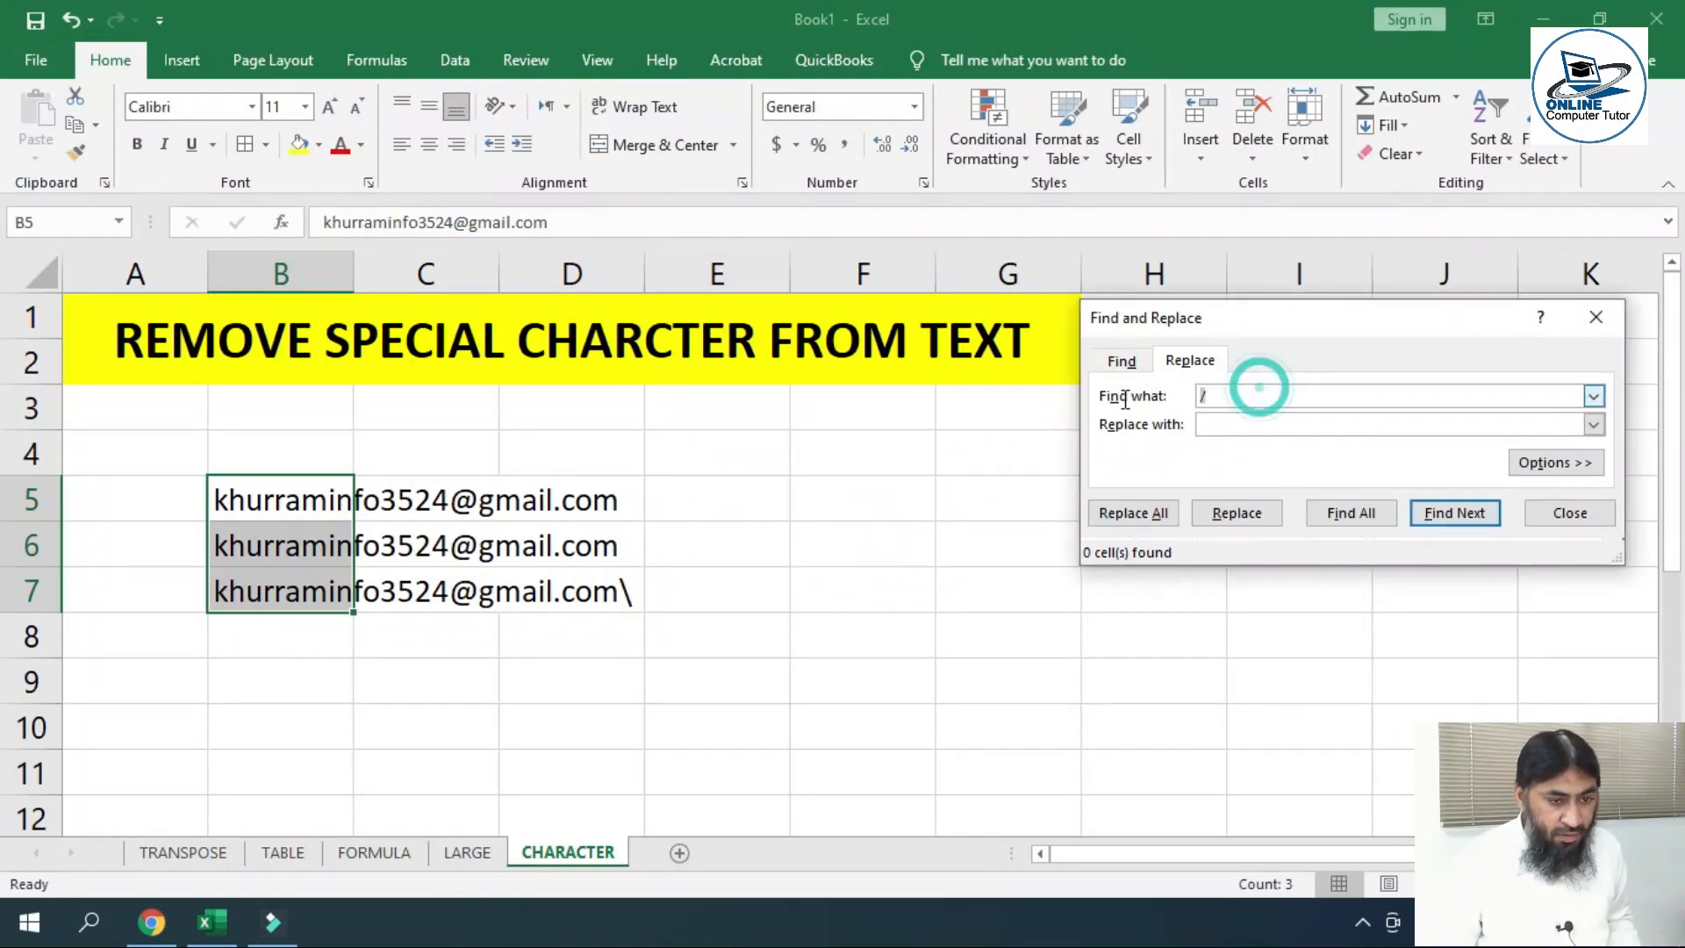
left_click(1160, 513)
left_click(875, 538)
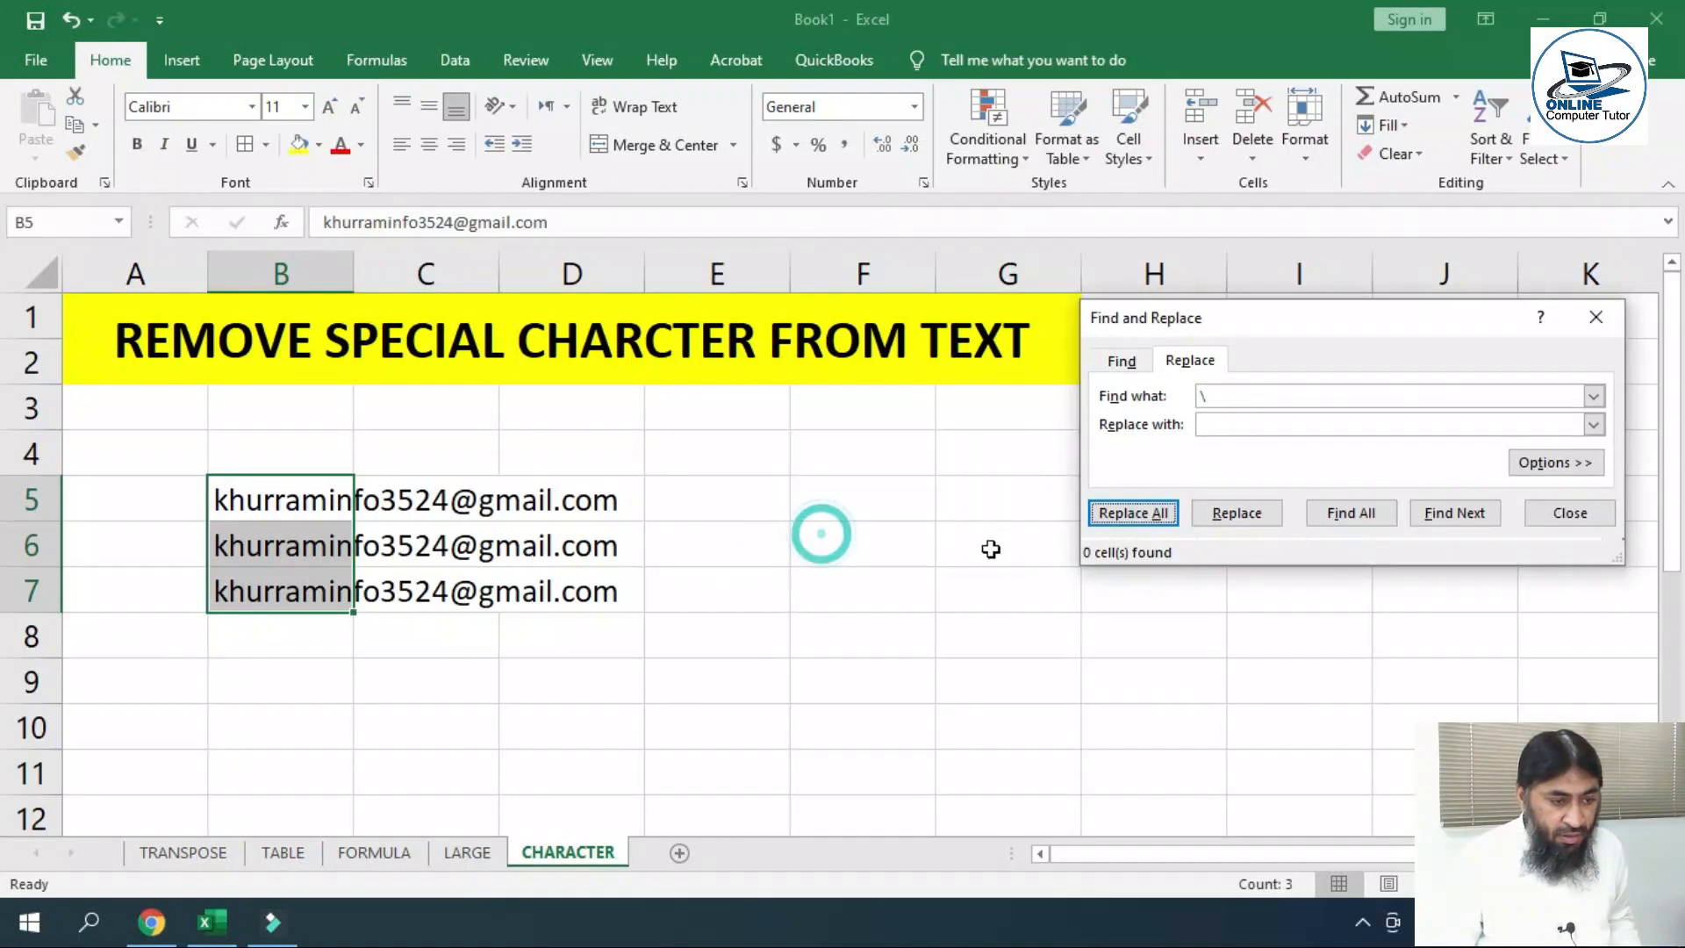
left_click(1570, 512)
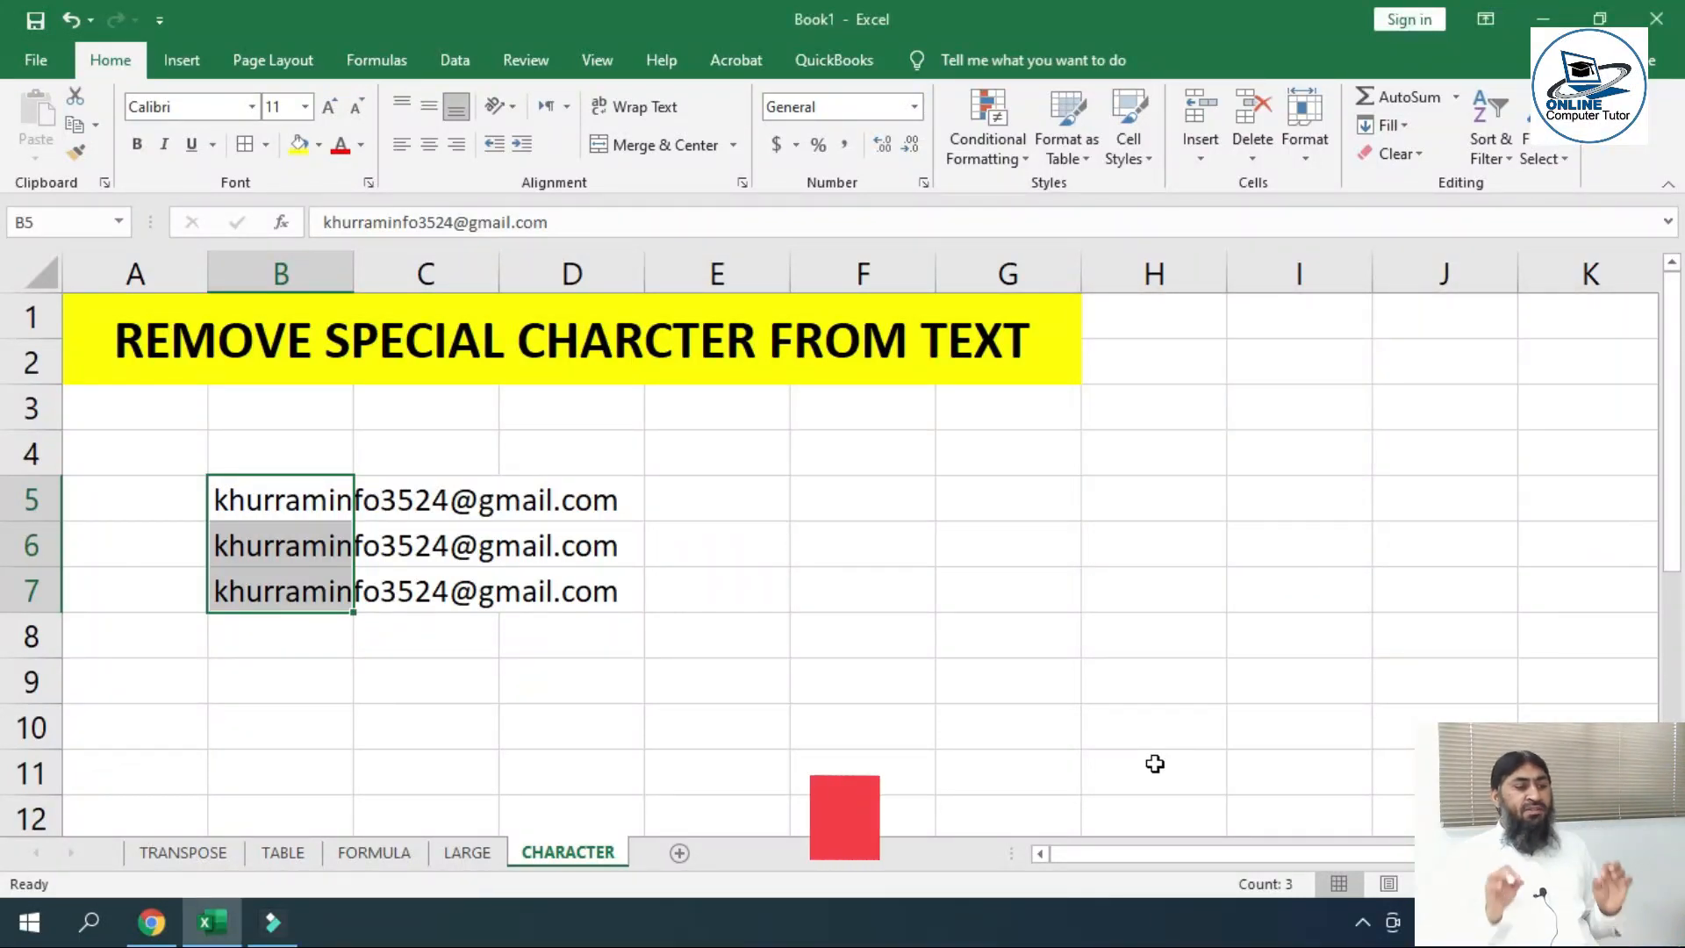